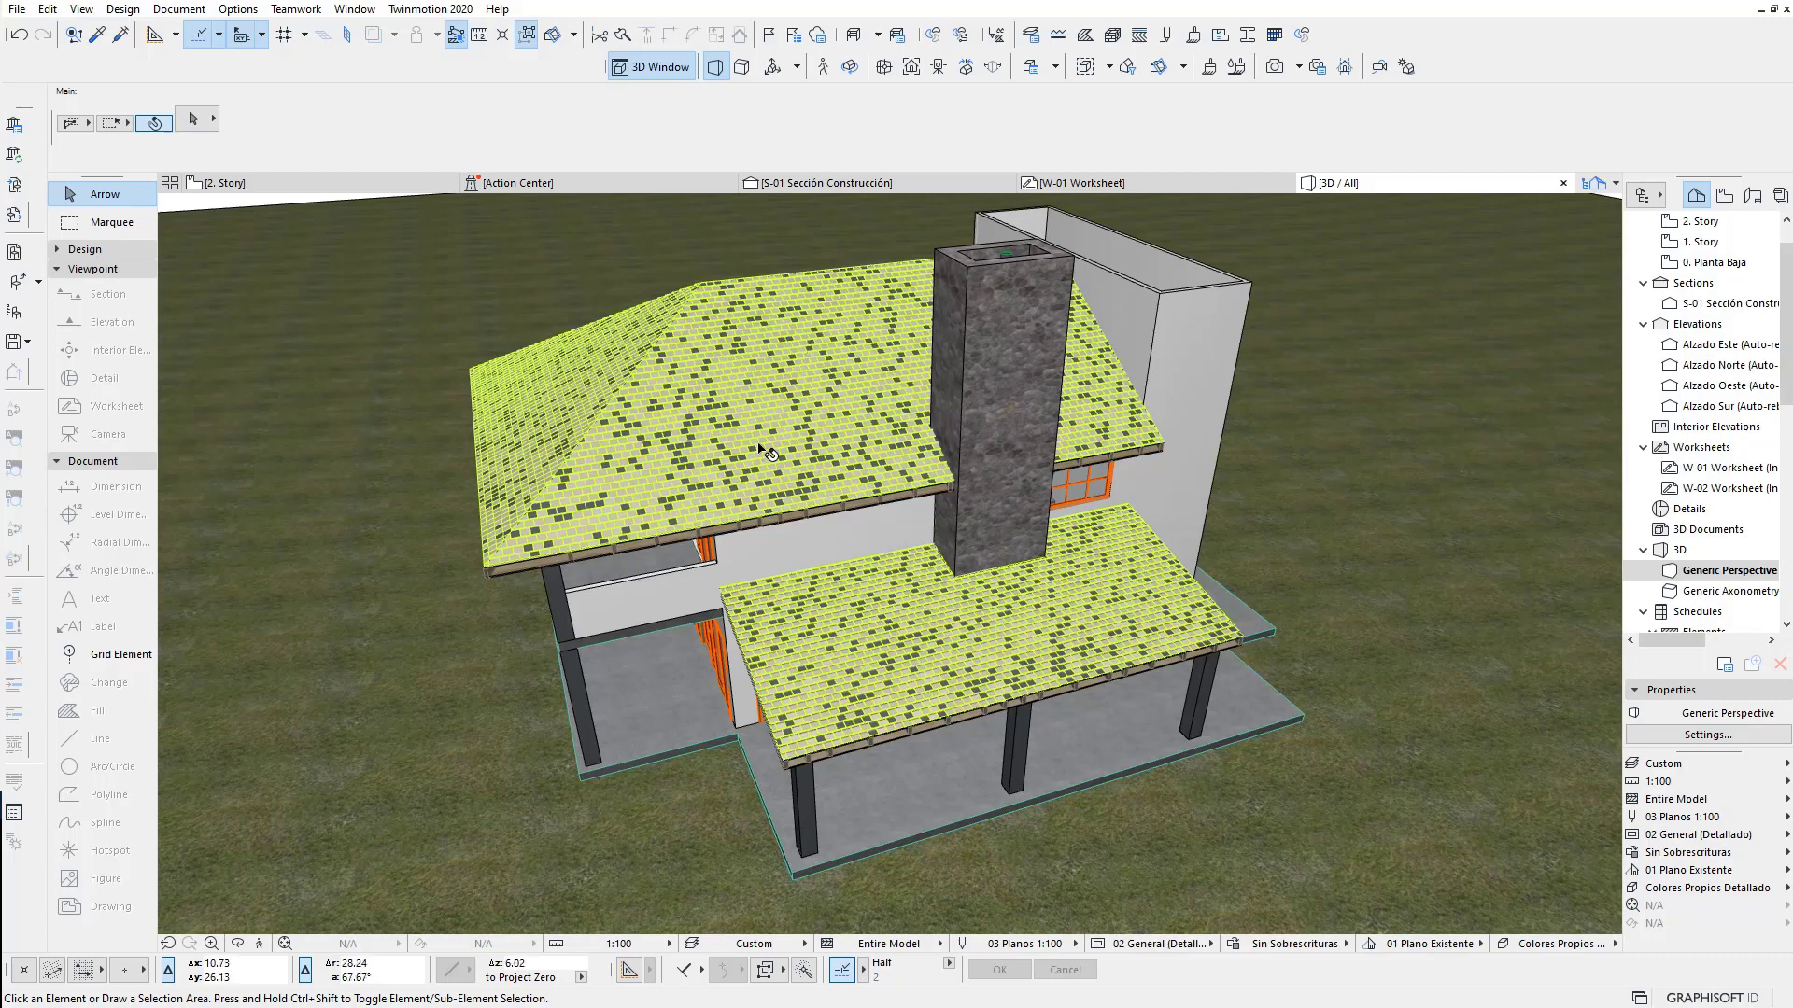
On the 2. Story plan, place a # label on the roof with a bent leader
click(219, 183)
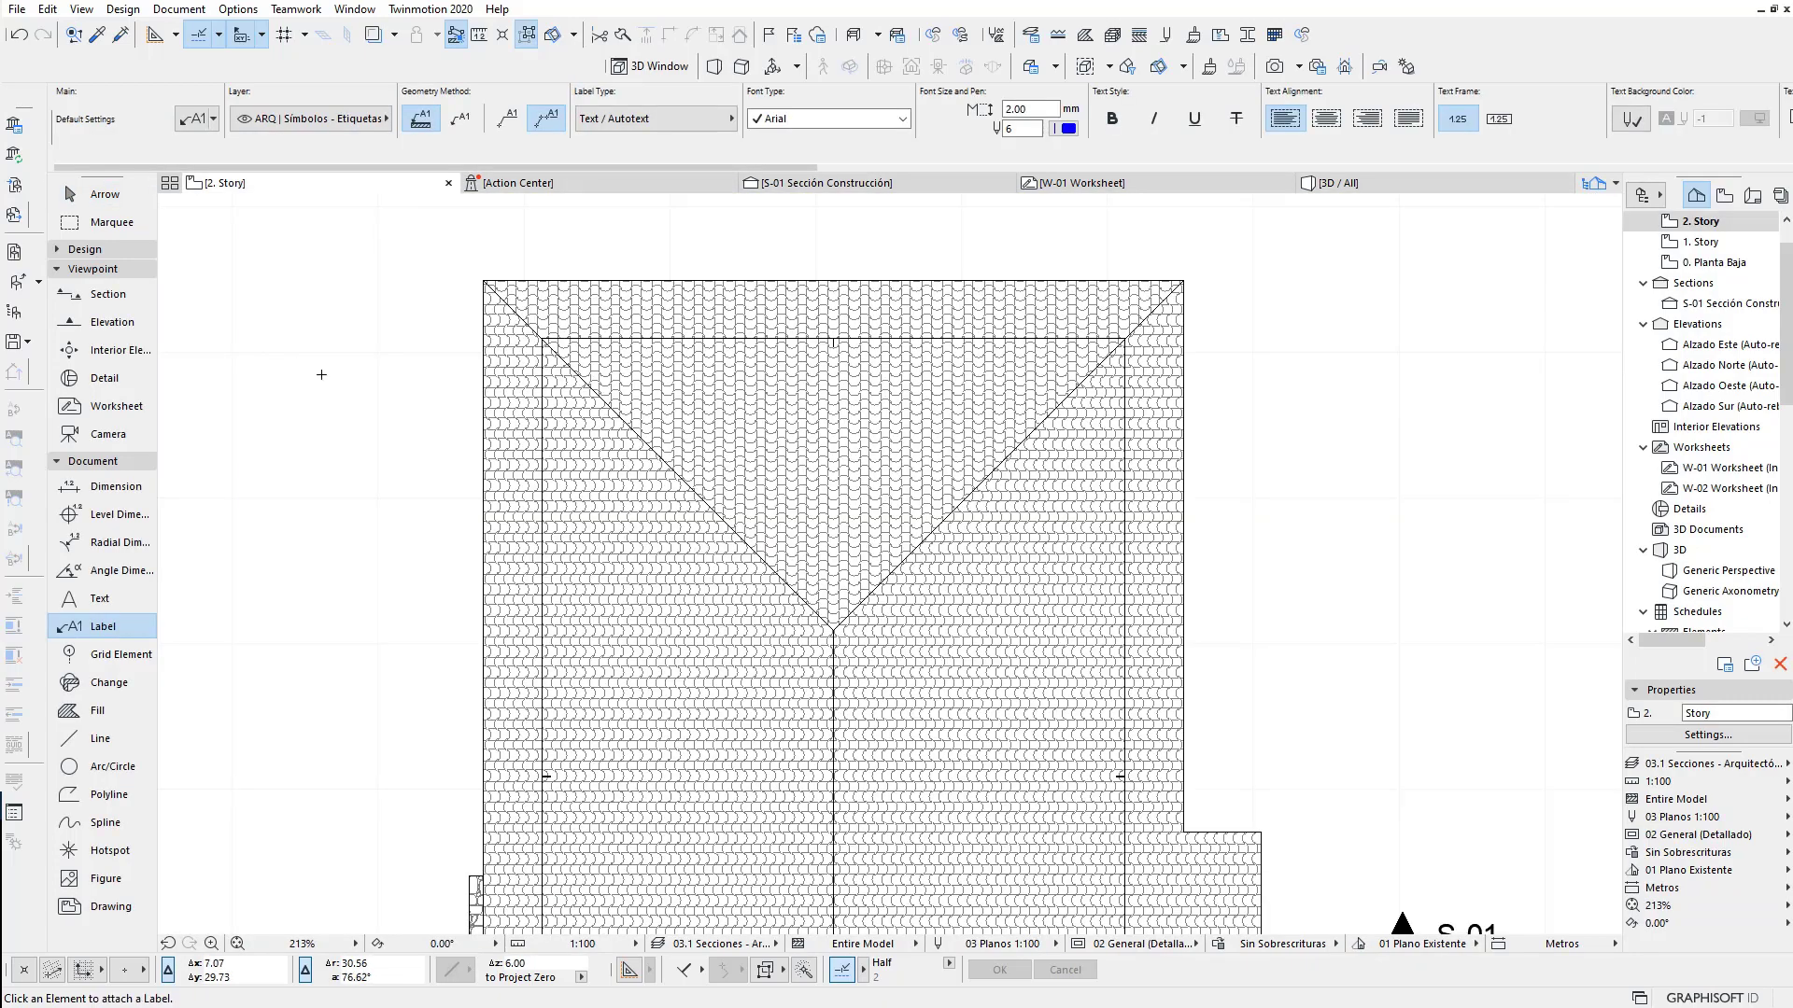
click(837, 455)
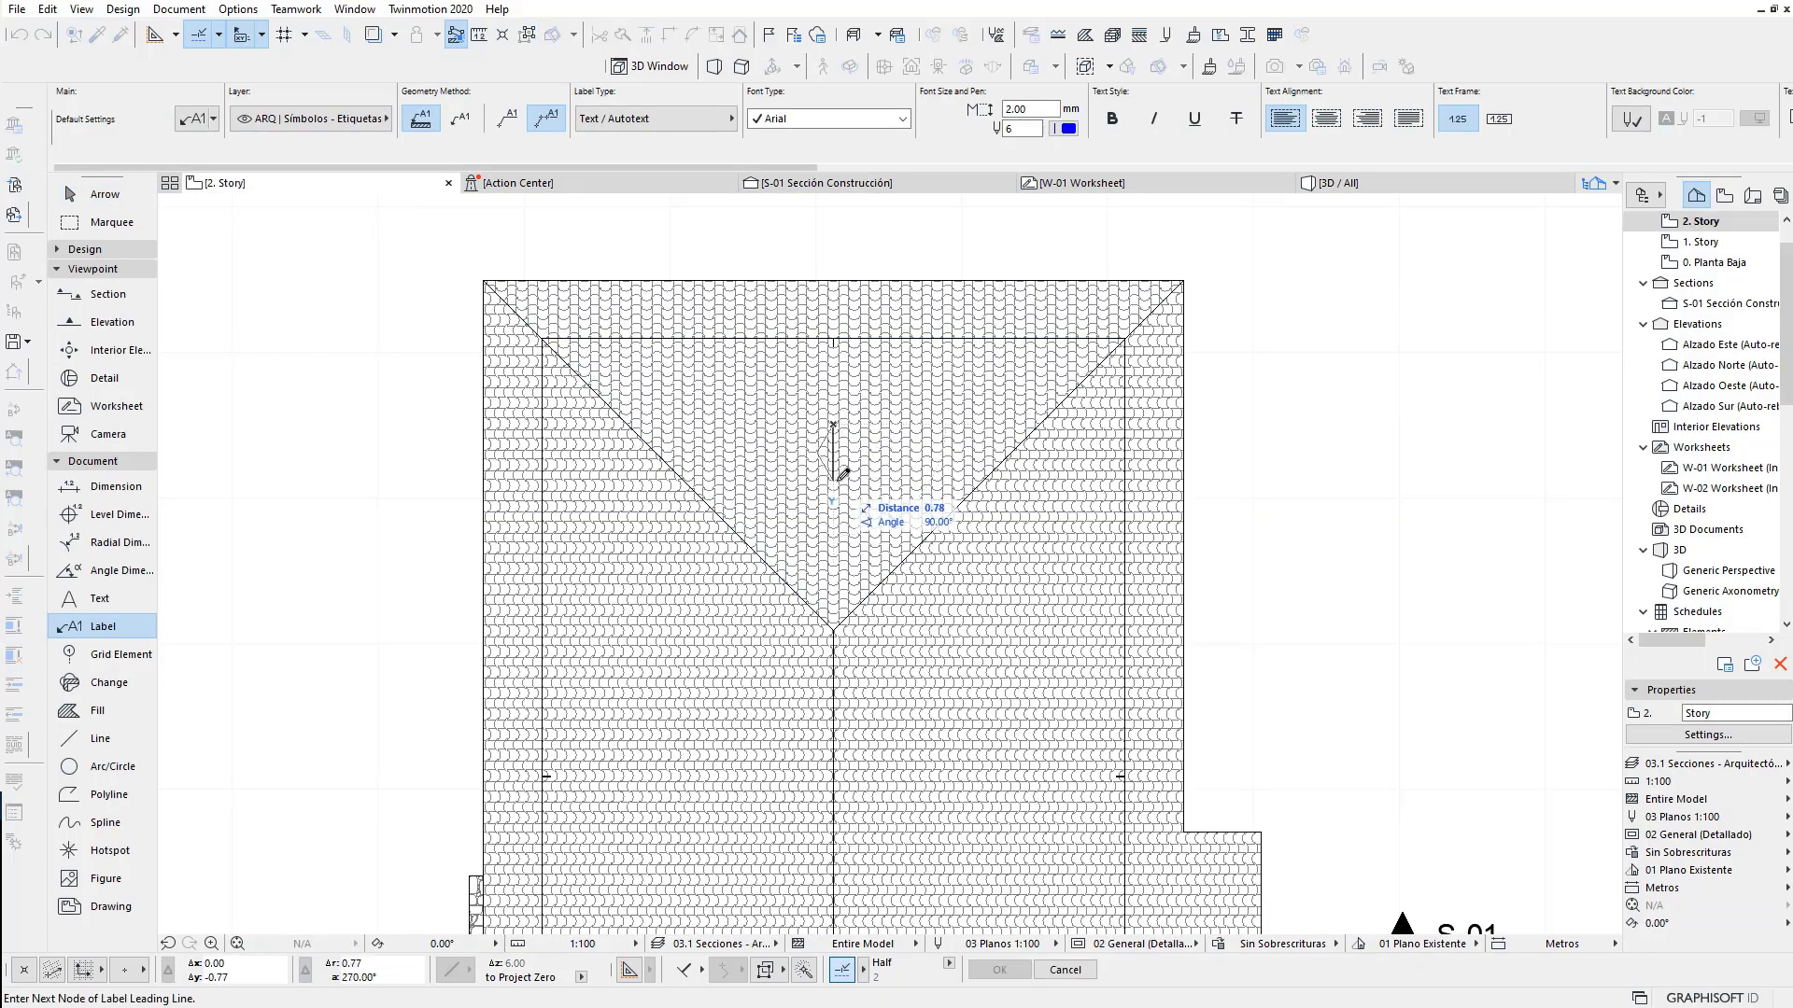
scroll(834, 488, up, 3)
click(761, 420)
double_click(864, 497)
scroll(864, 500, up, 1)
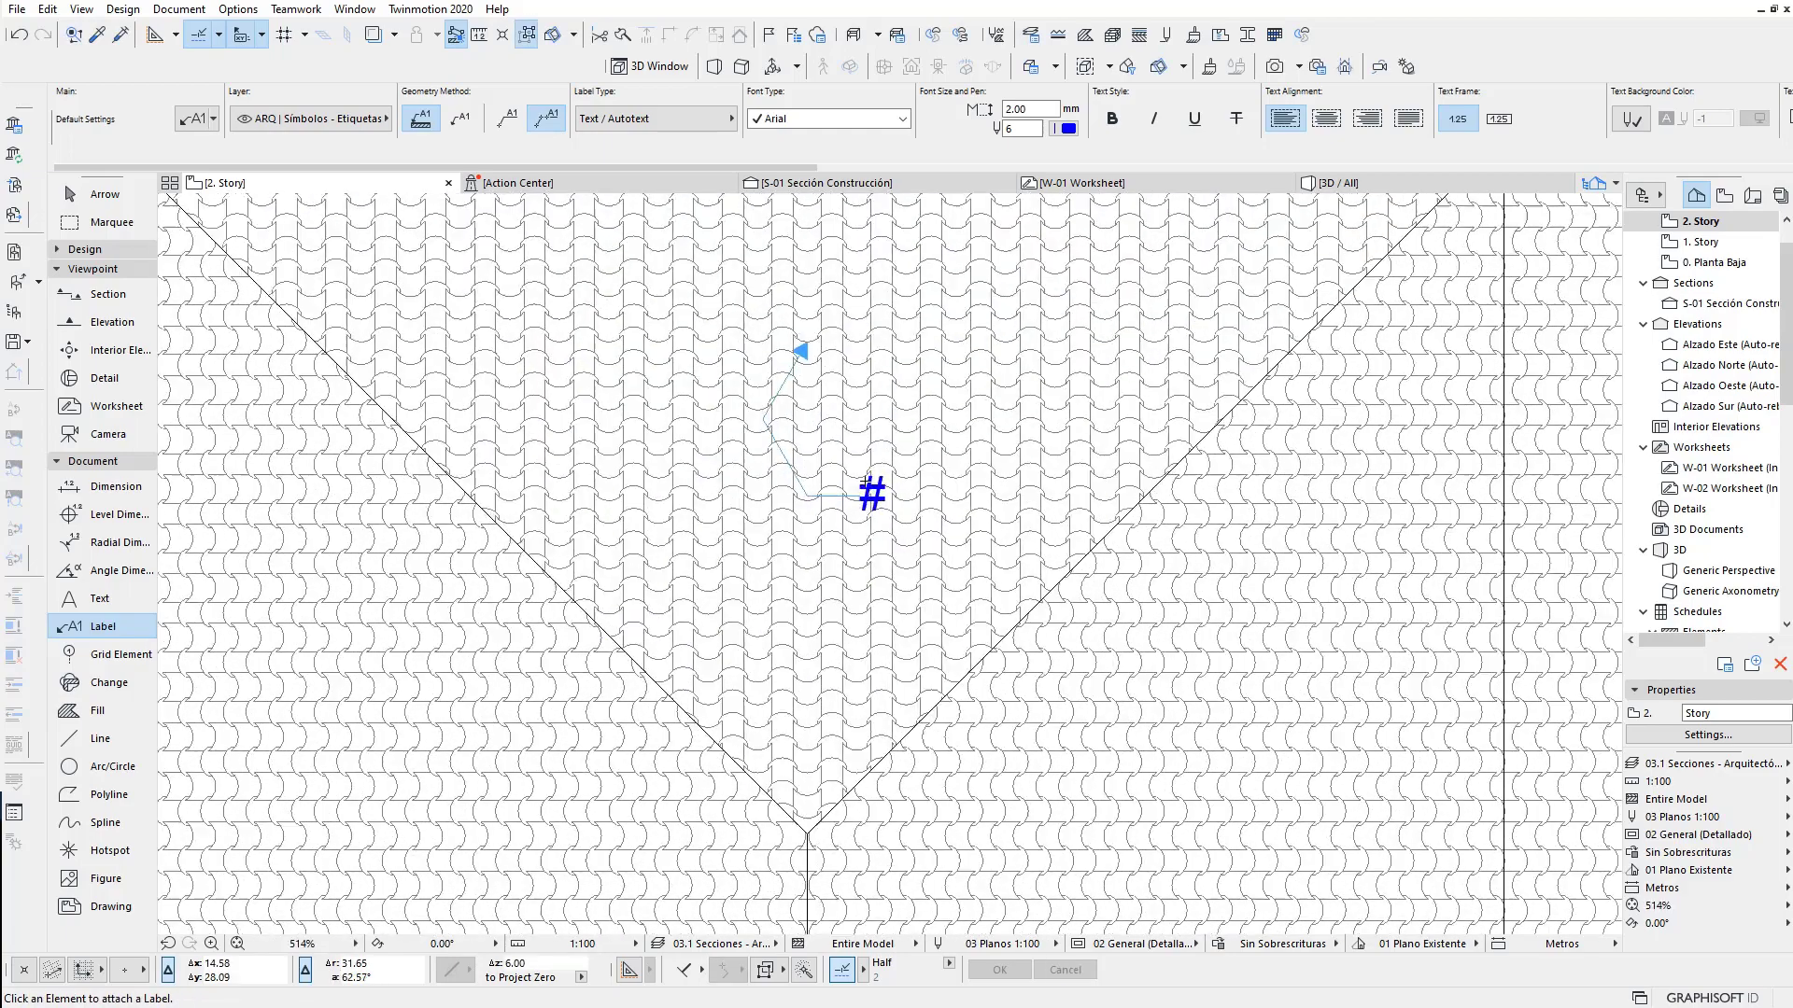
Select the # label and switch its leader to a single-angle style in Label settings
click(861, 502)
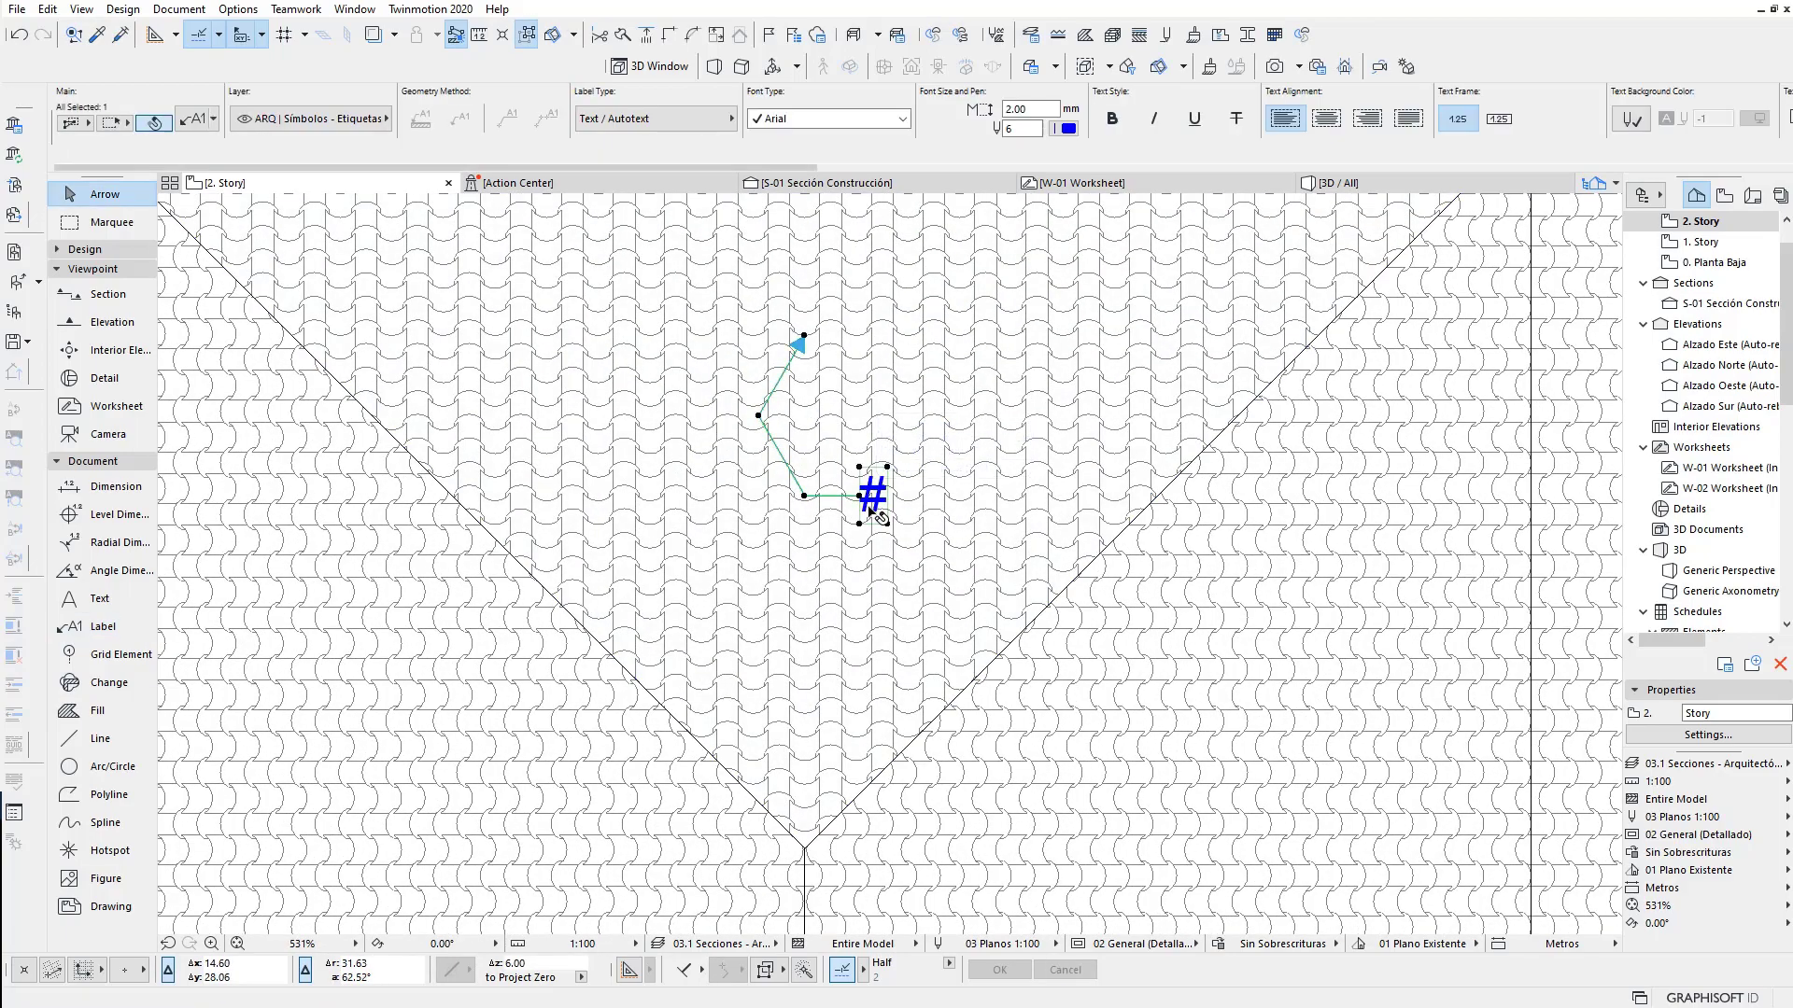
click(194, 122)
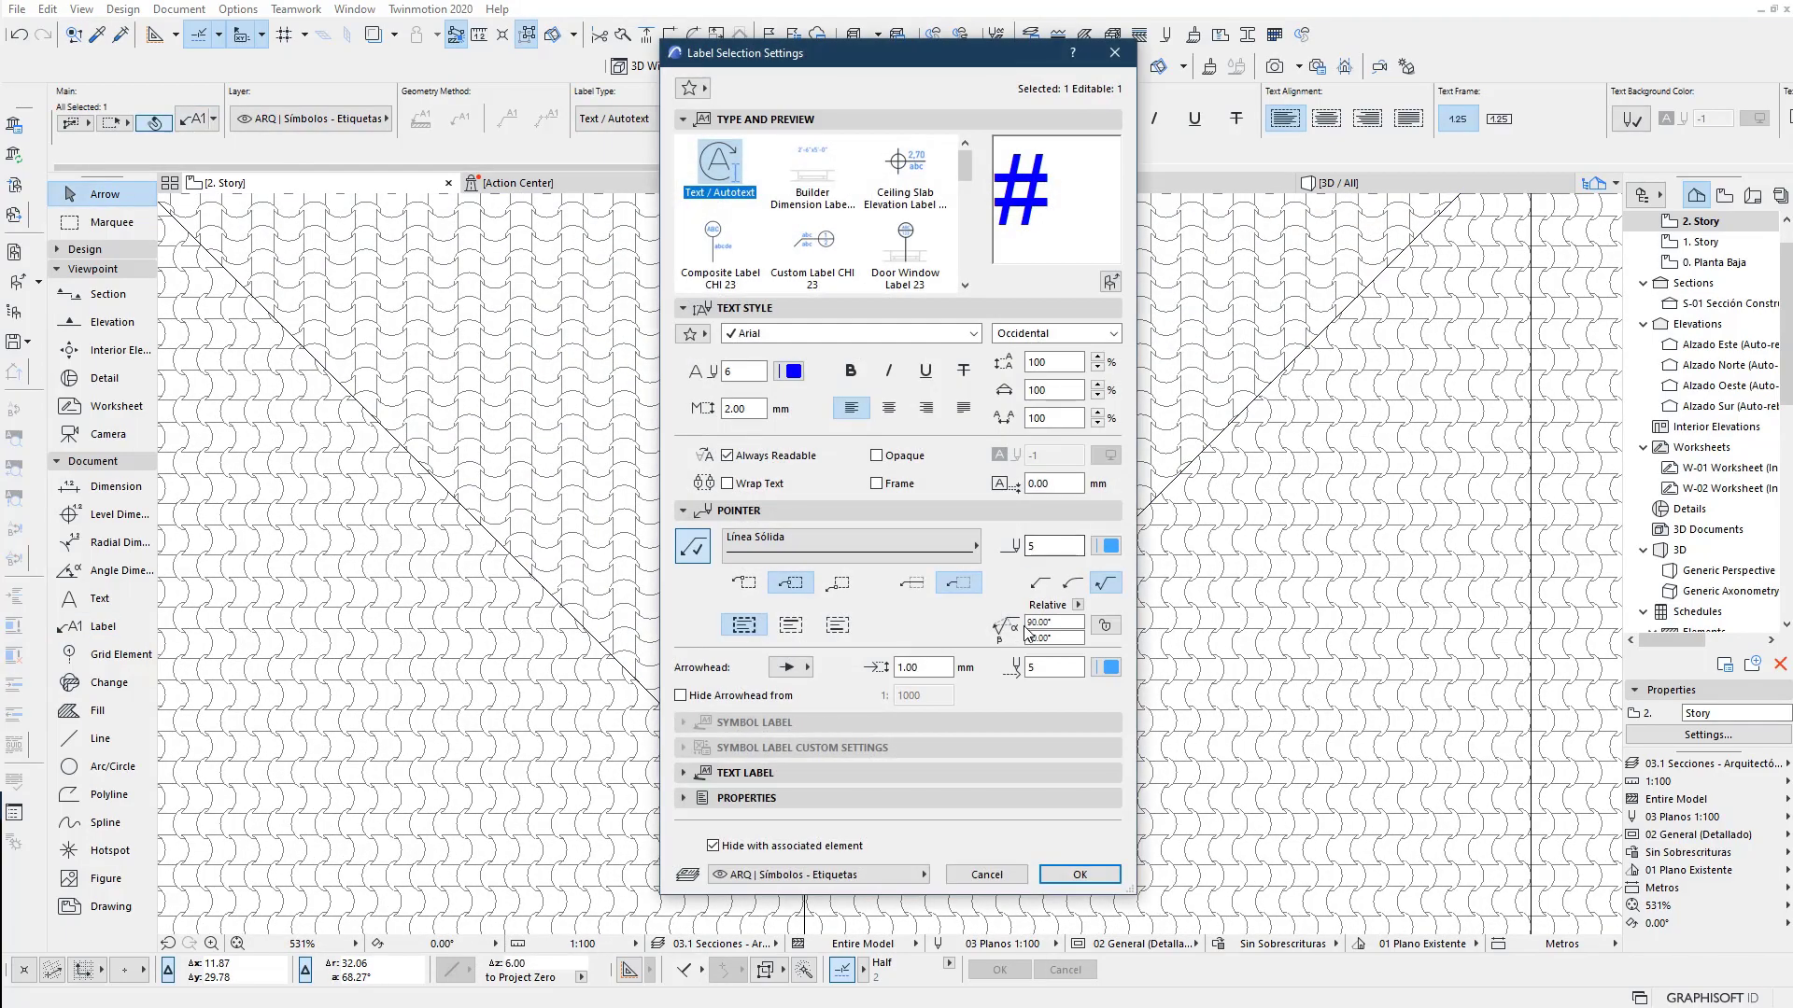
click(1039, 583)
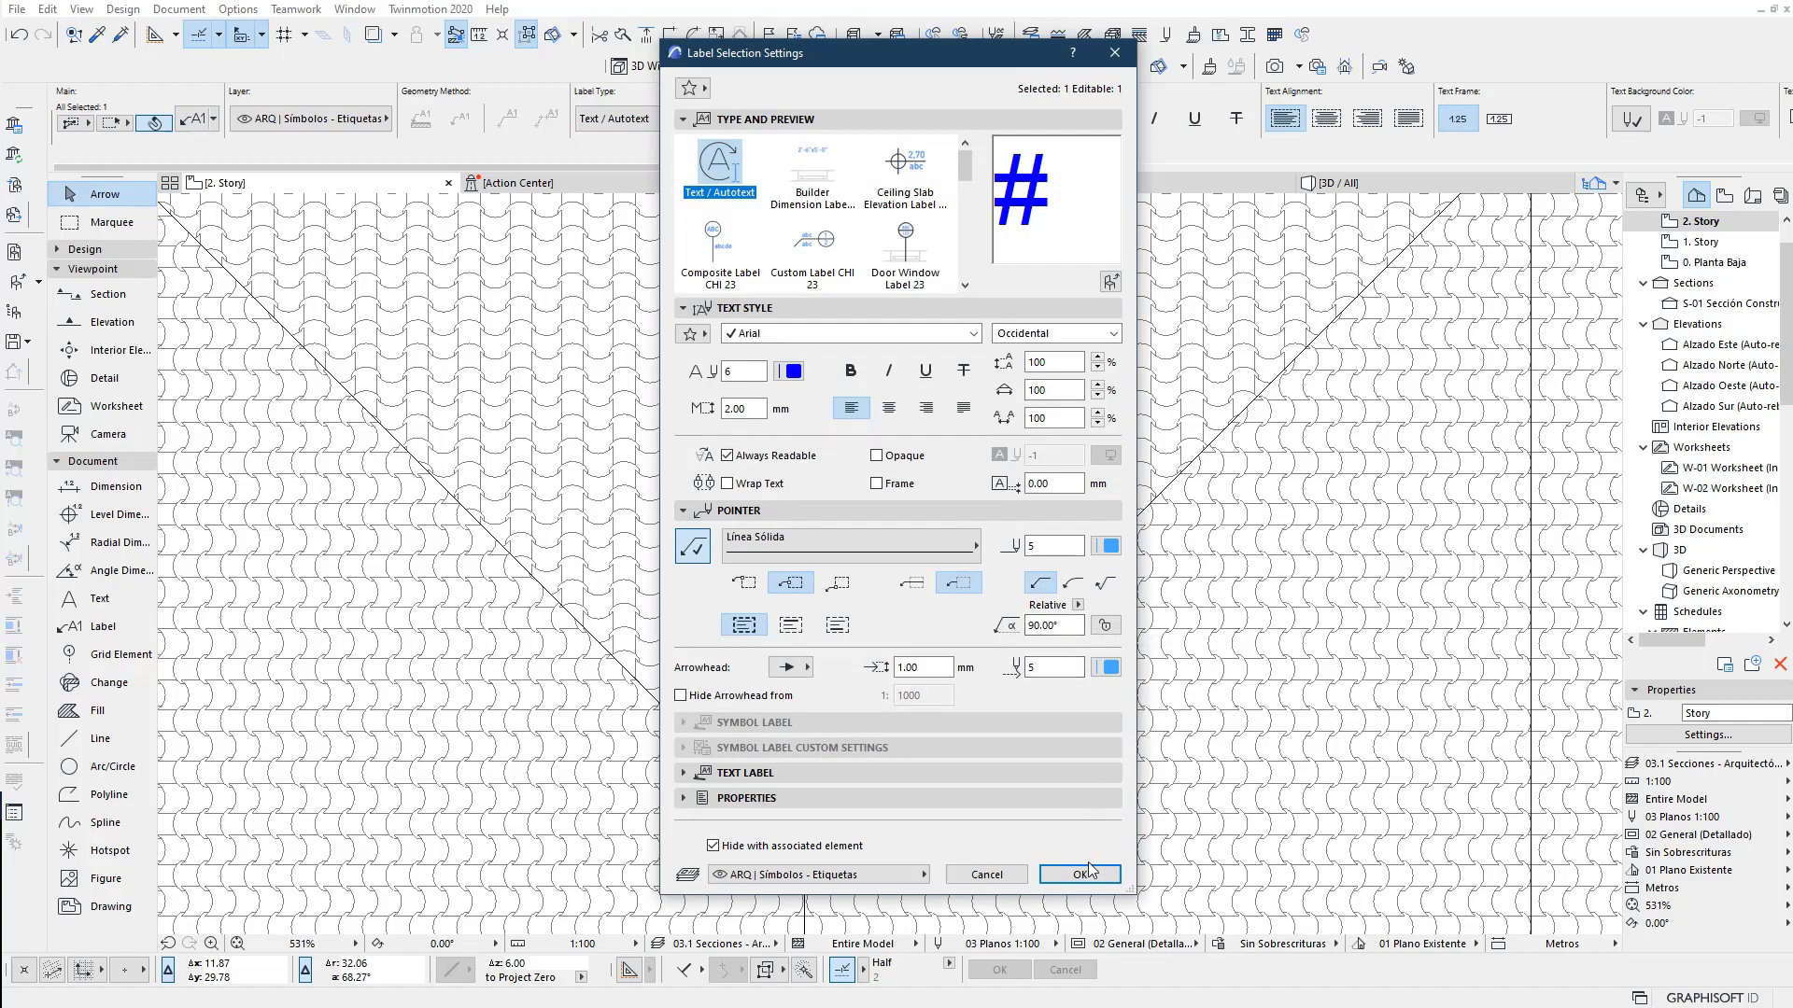
double_click(1050, 624)
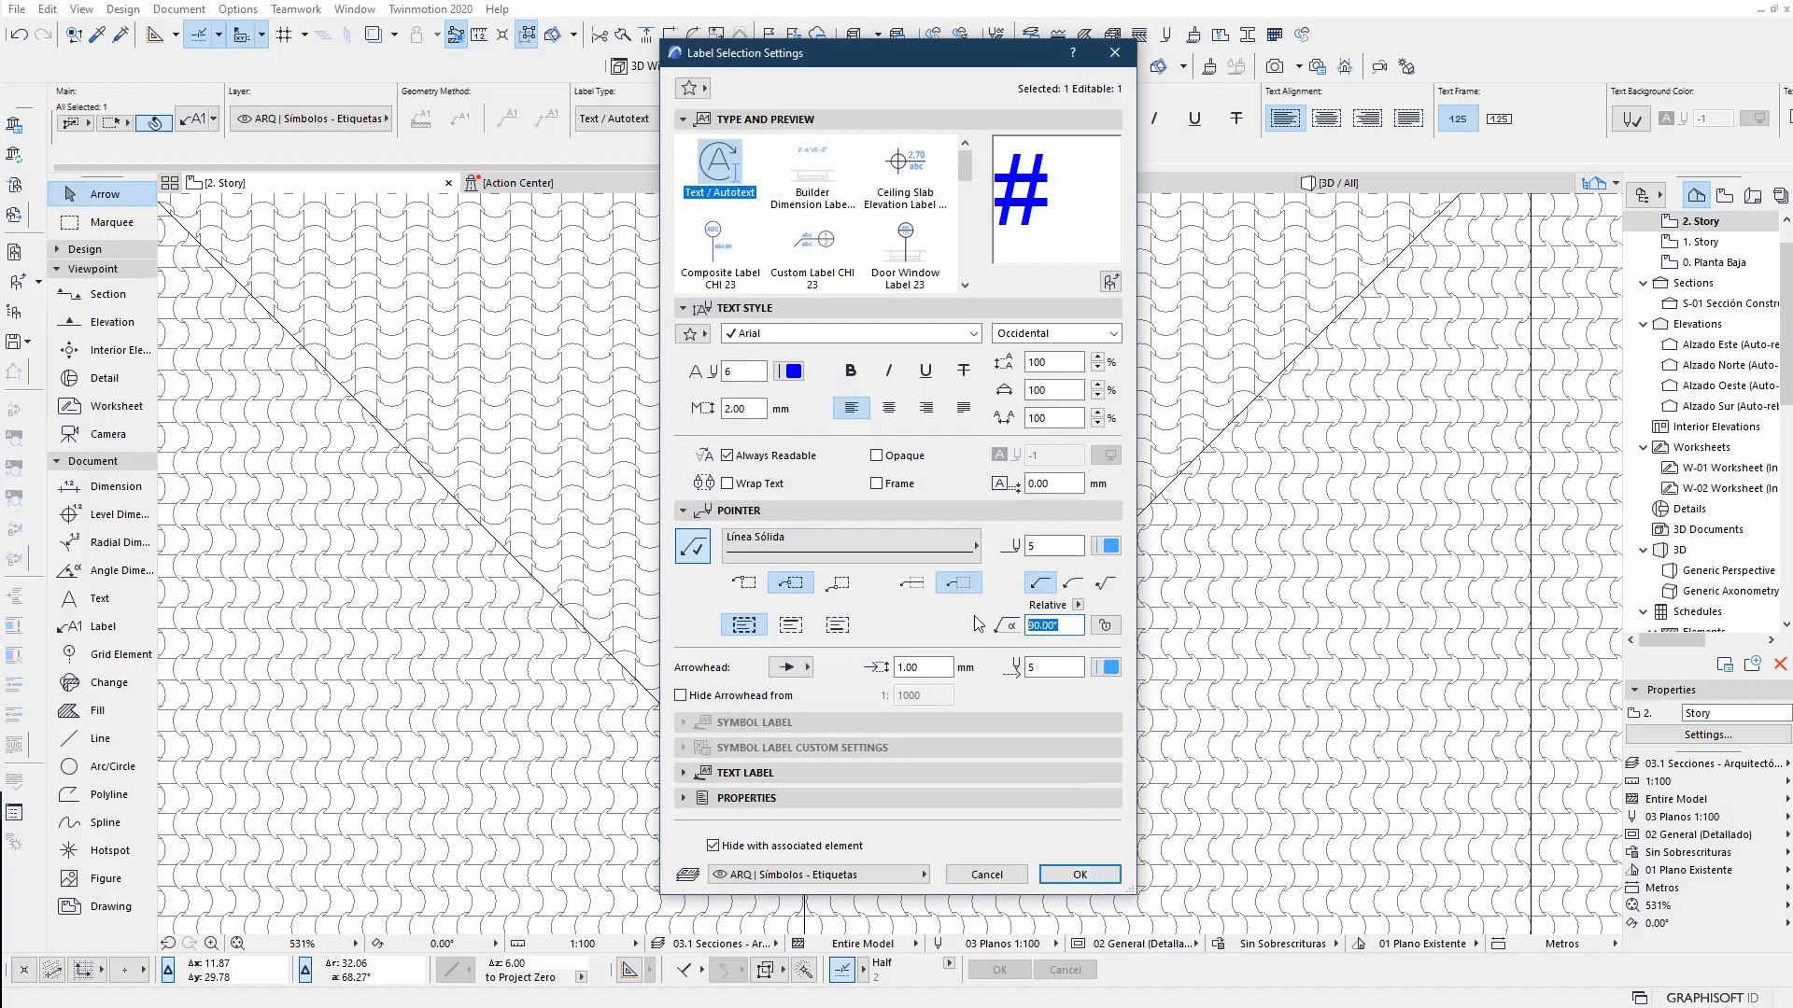
Apply a 0° leader angle and insert the Roof Pitch autotext into the label
click(1080, 874)
scroll(864, 369, up, 2)
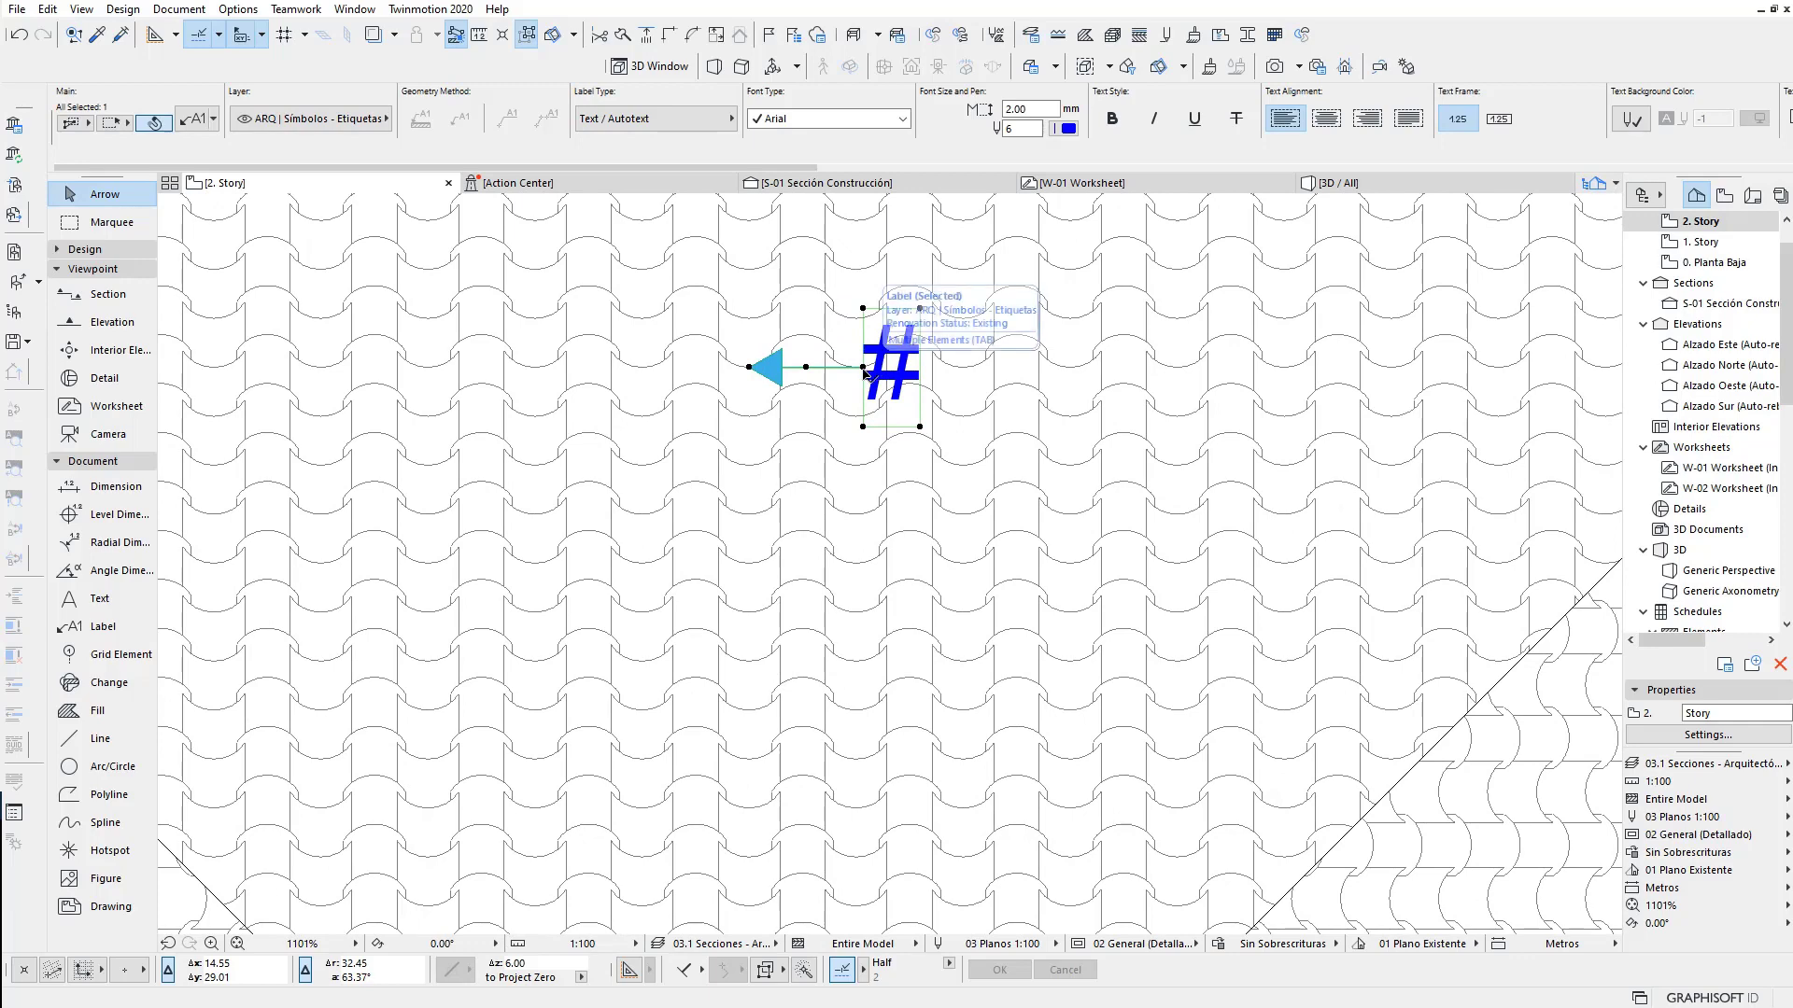
double_click(882, 375)
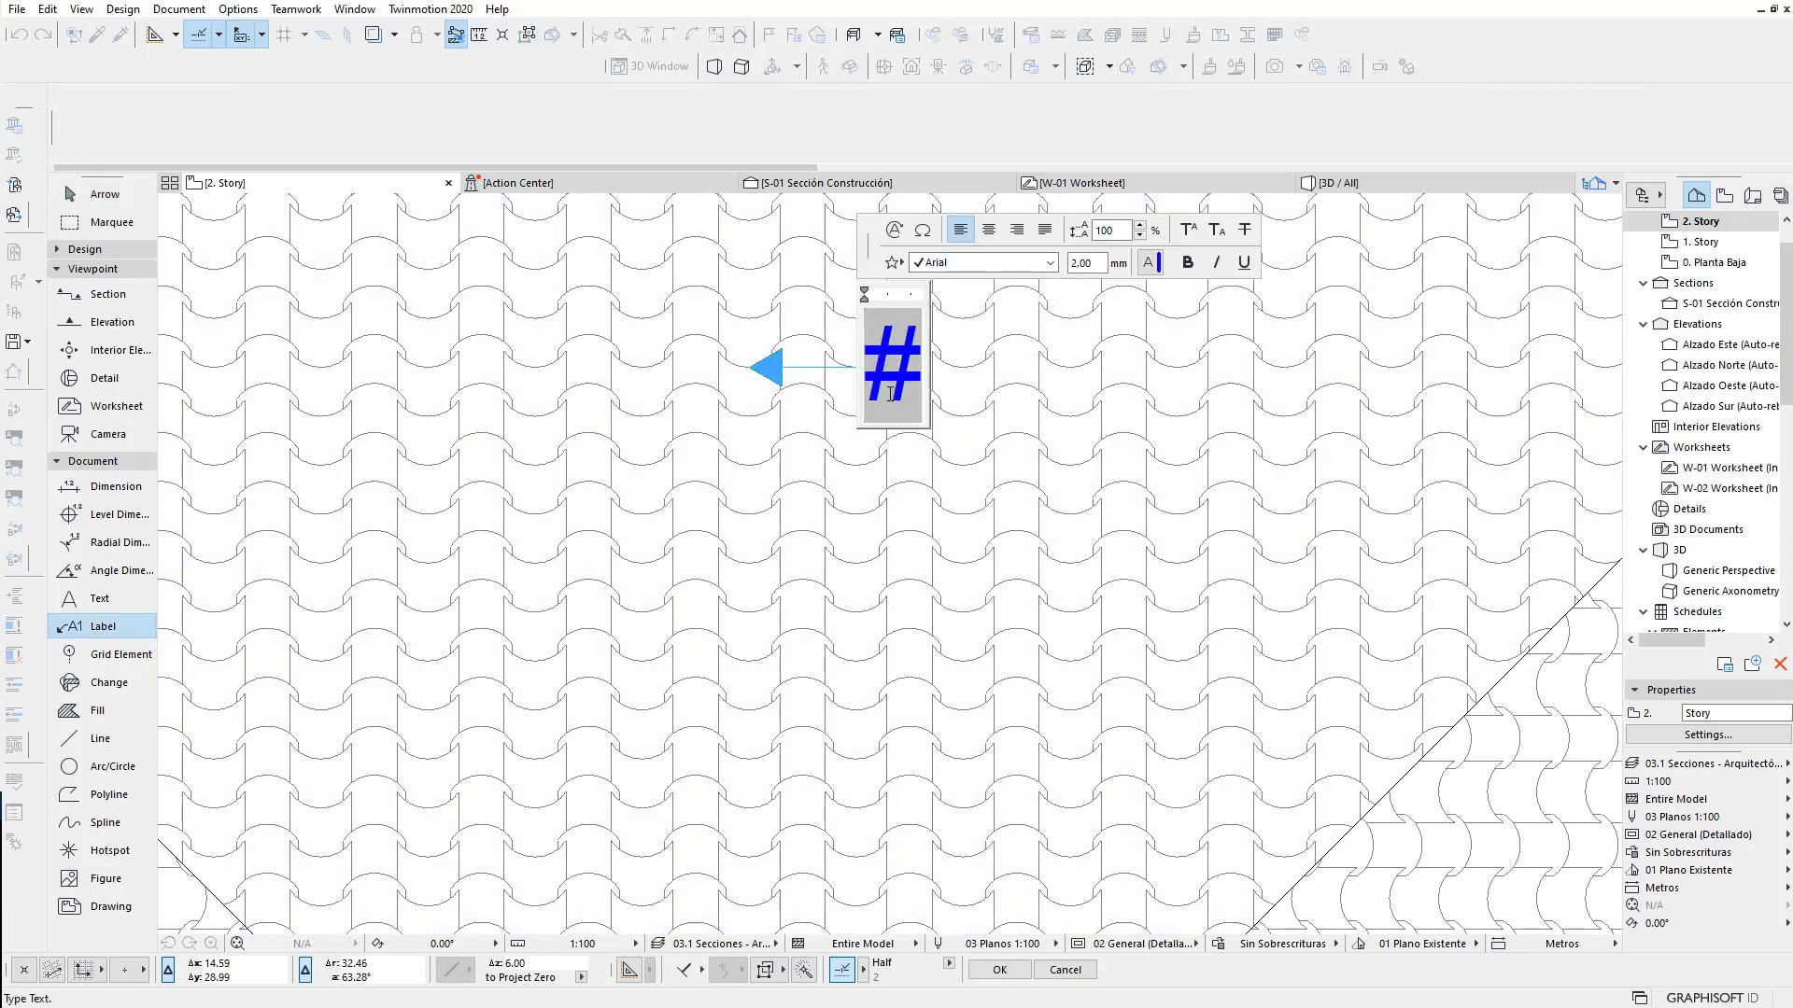
click(894, 229)
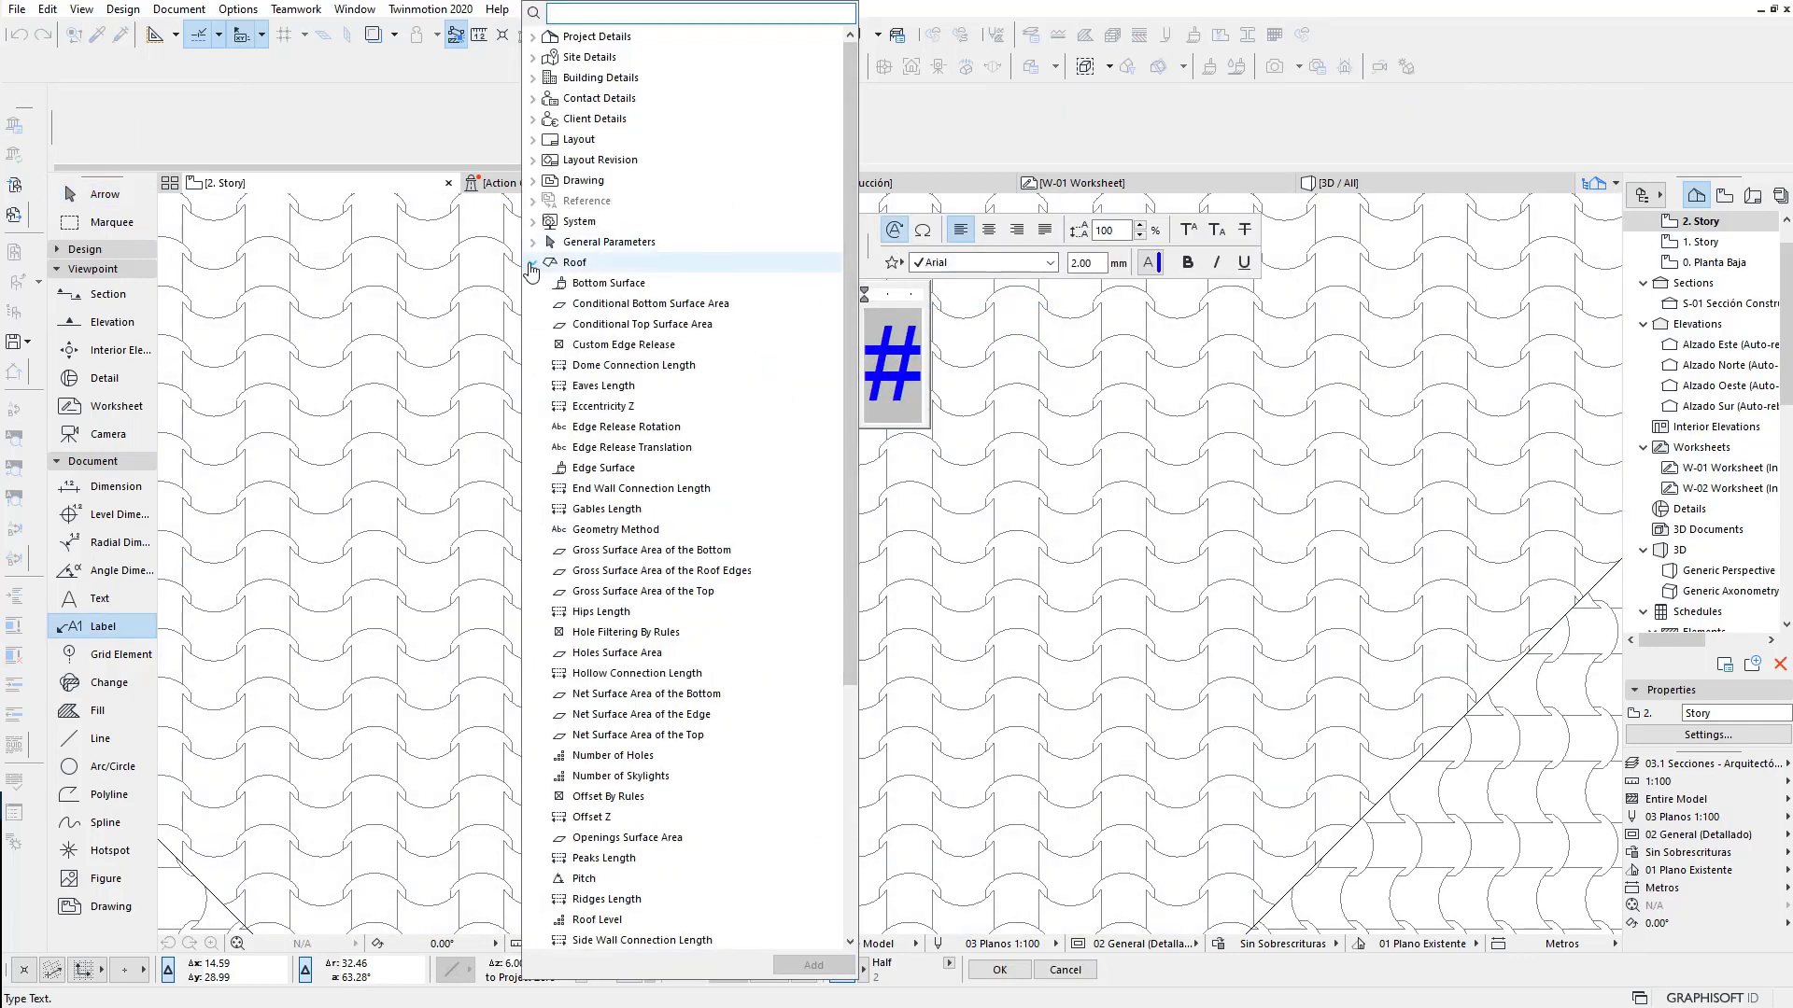
click(631, 881)
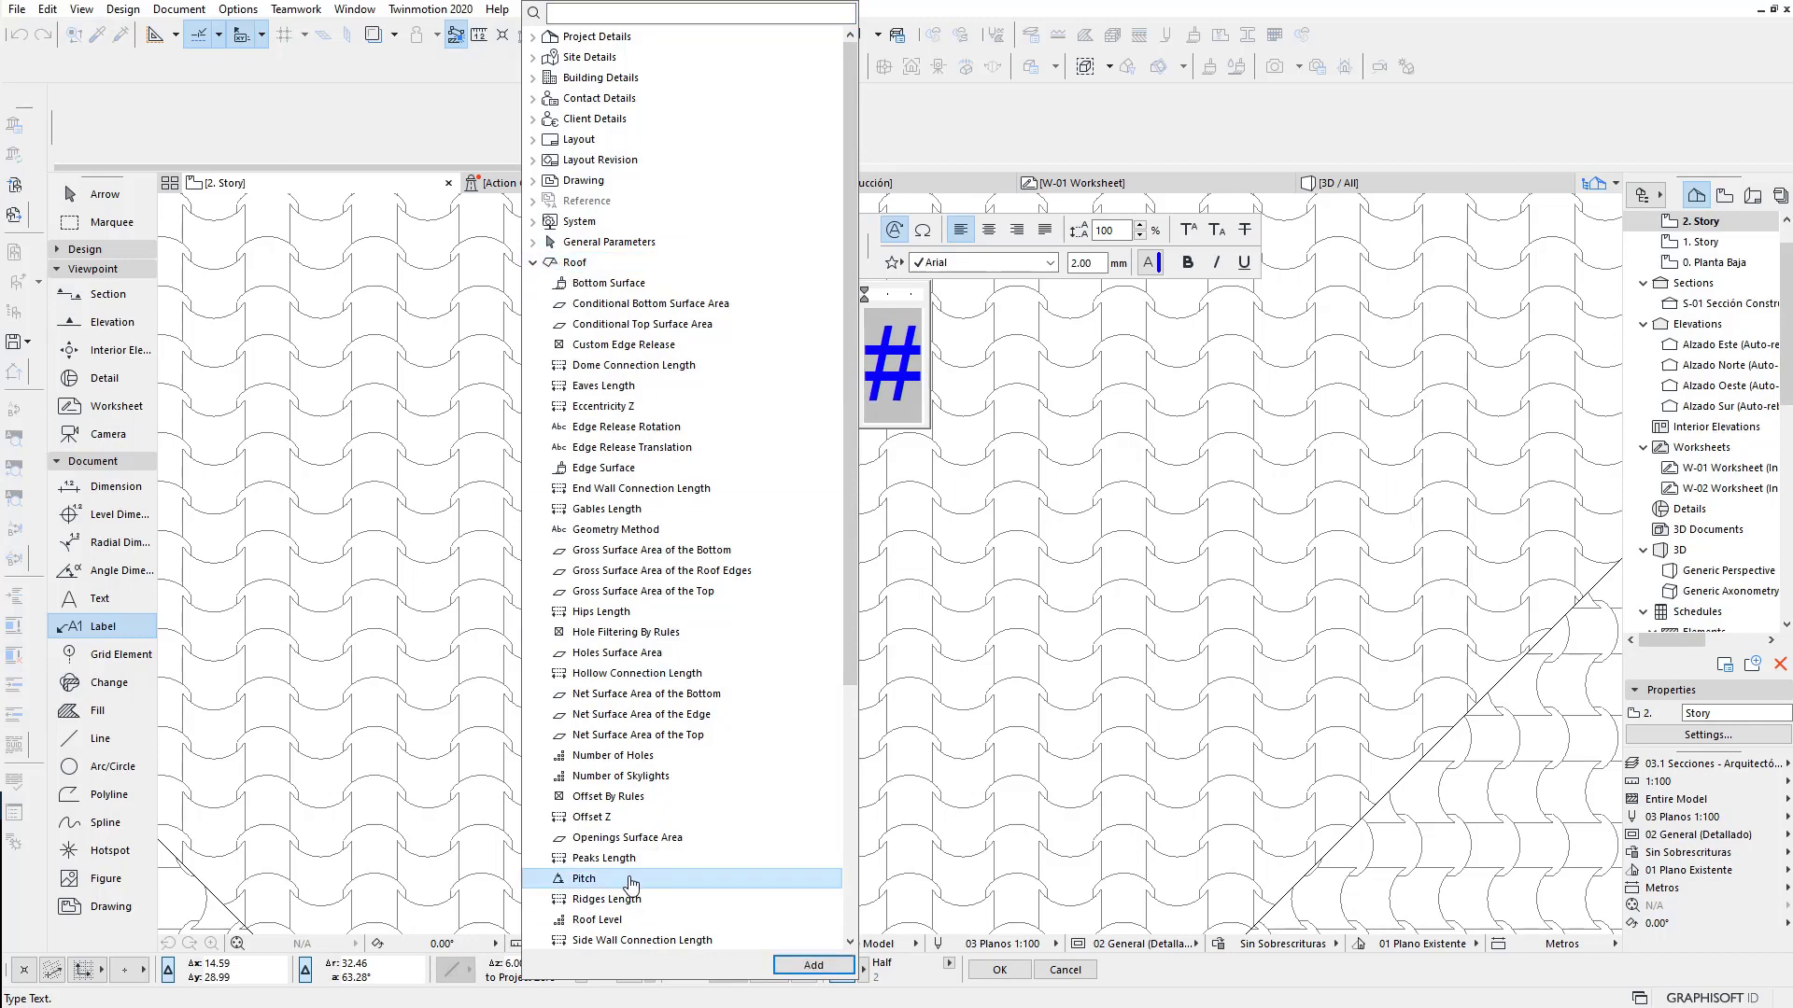
click(813, 965)
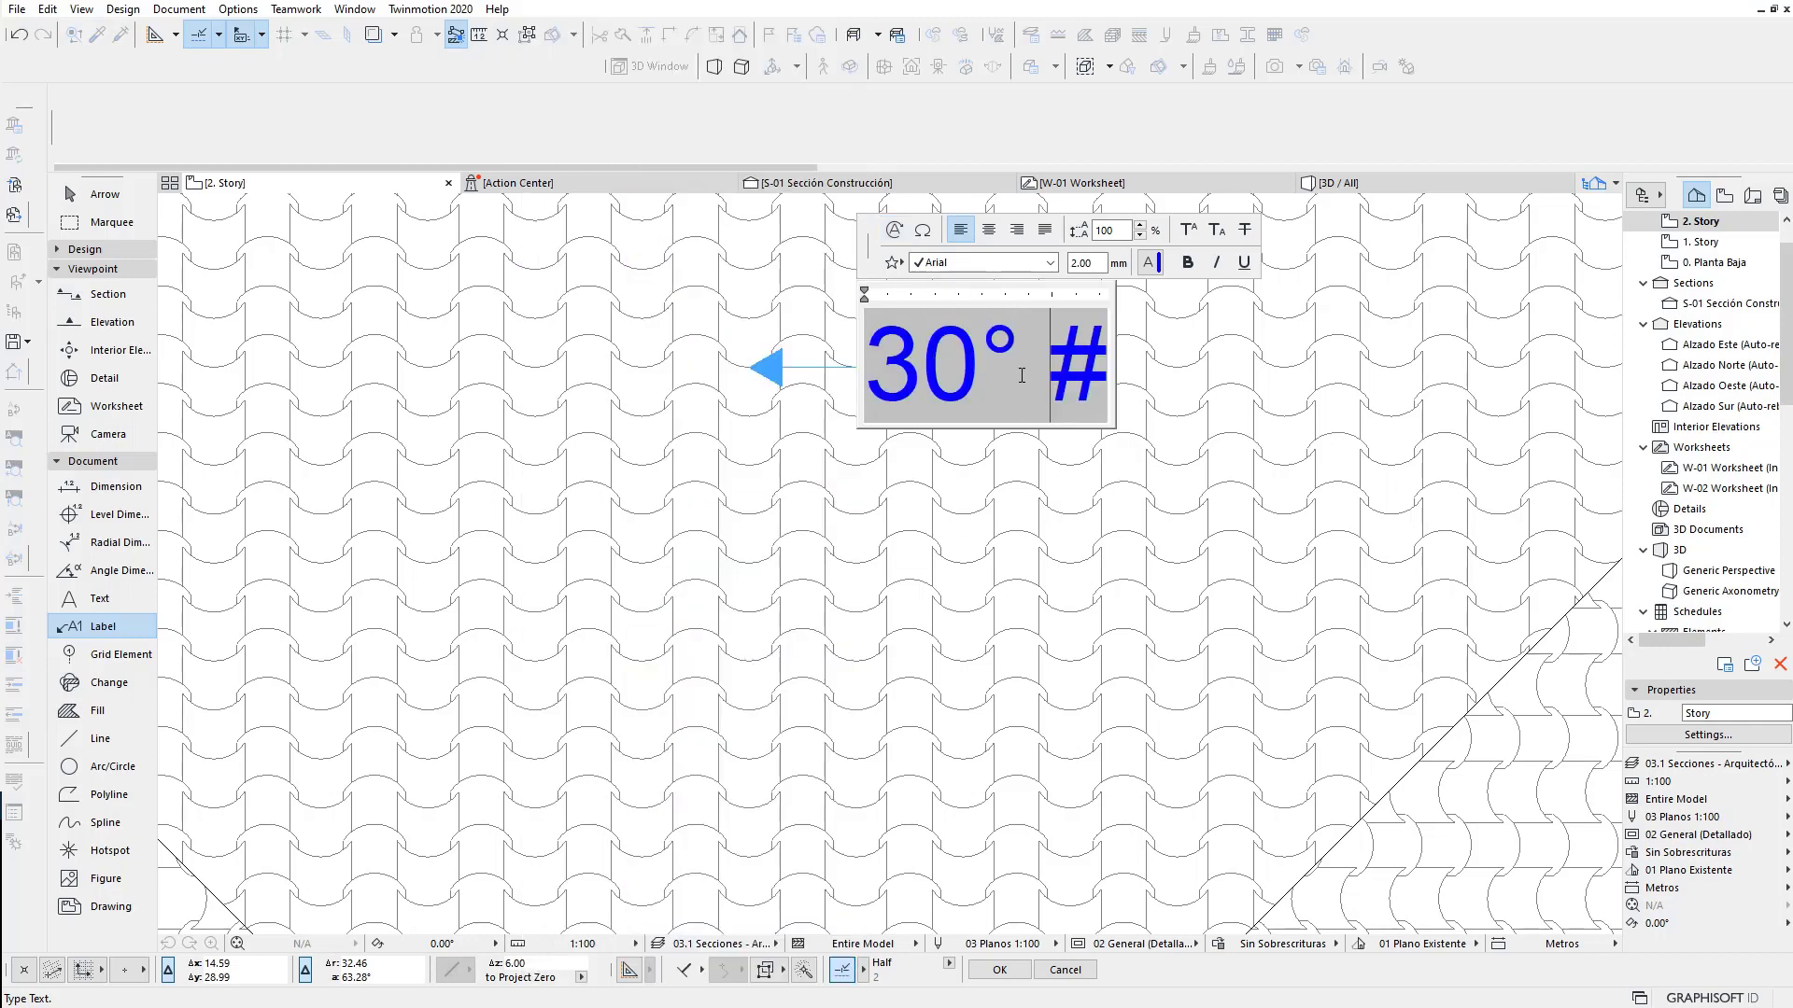
Delete the leftover # so the label reads only 30°
click(1053, 381)
key(shift+End)
key(Delete)
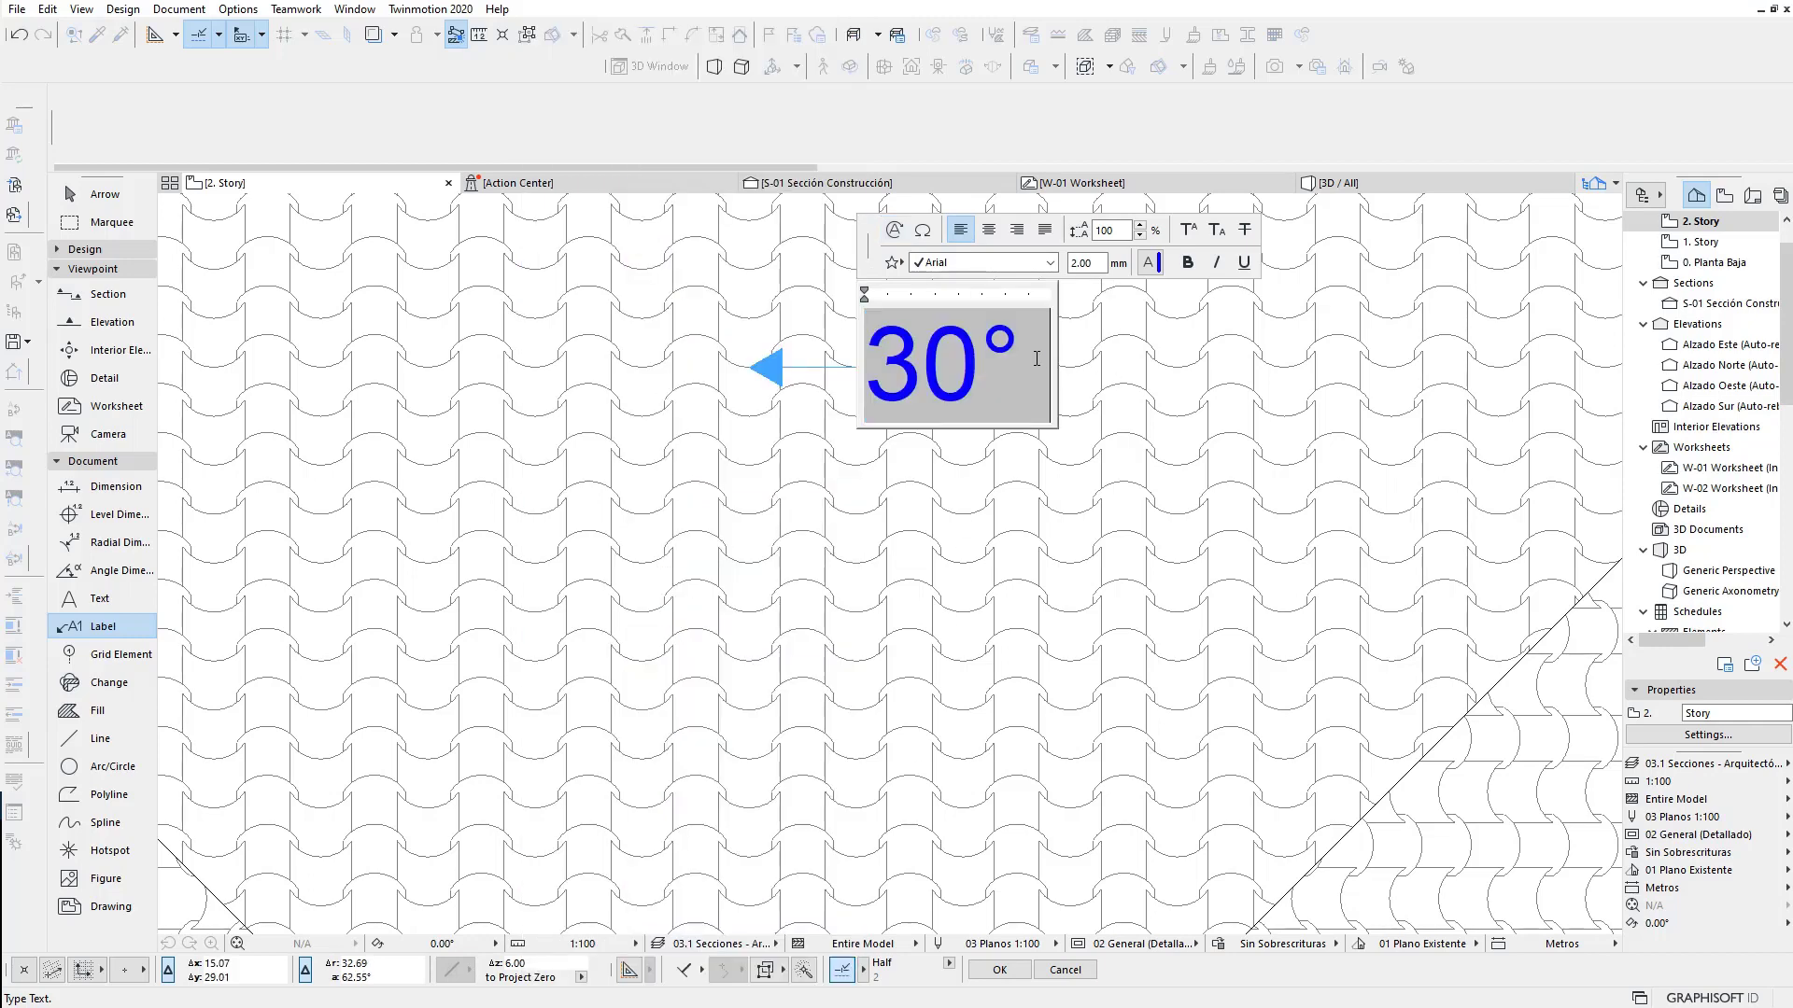
click(904, 495)
Set the 30° label's pointer and arrowhead pens to black
scroll(887, 448, down, 3)
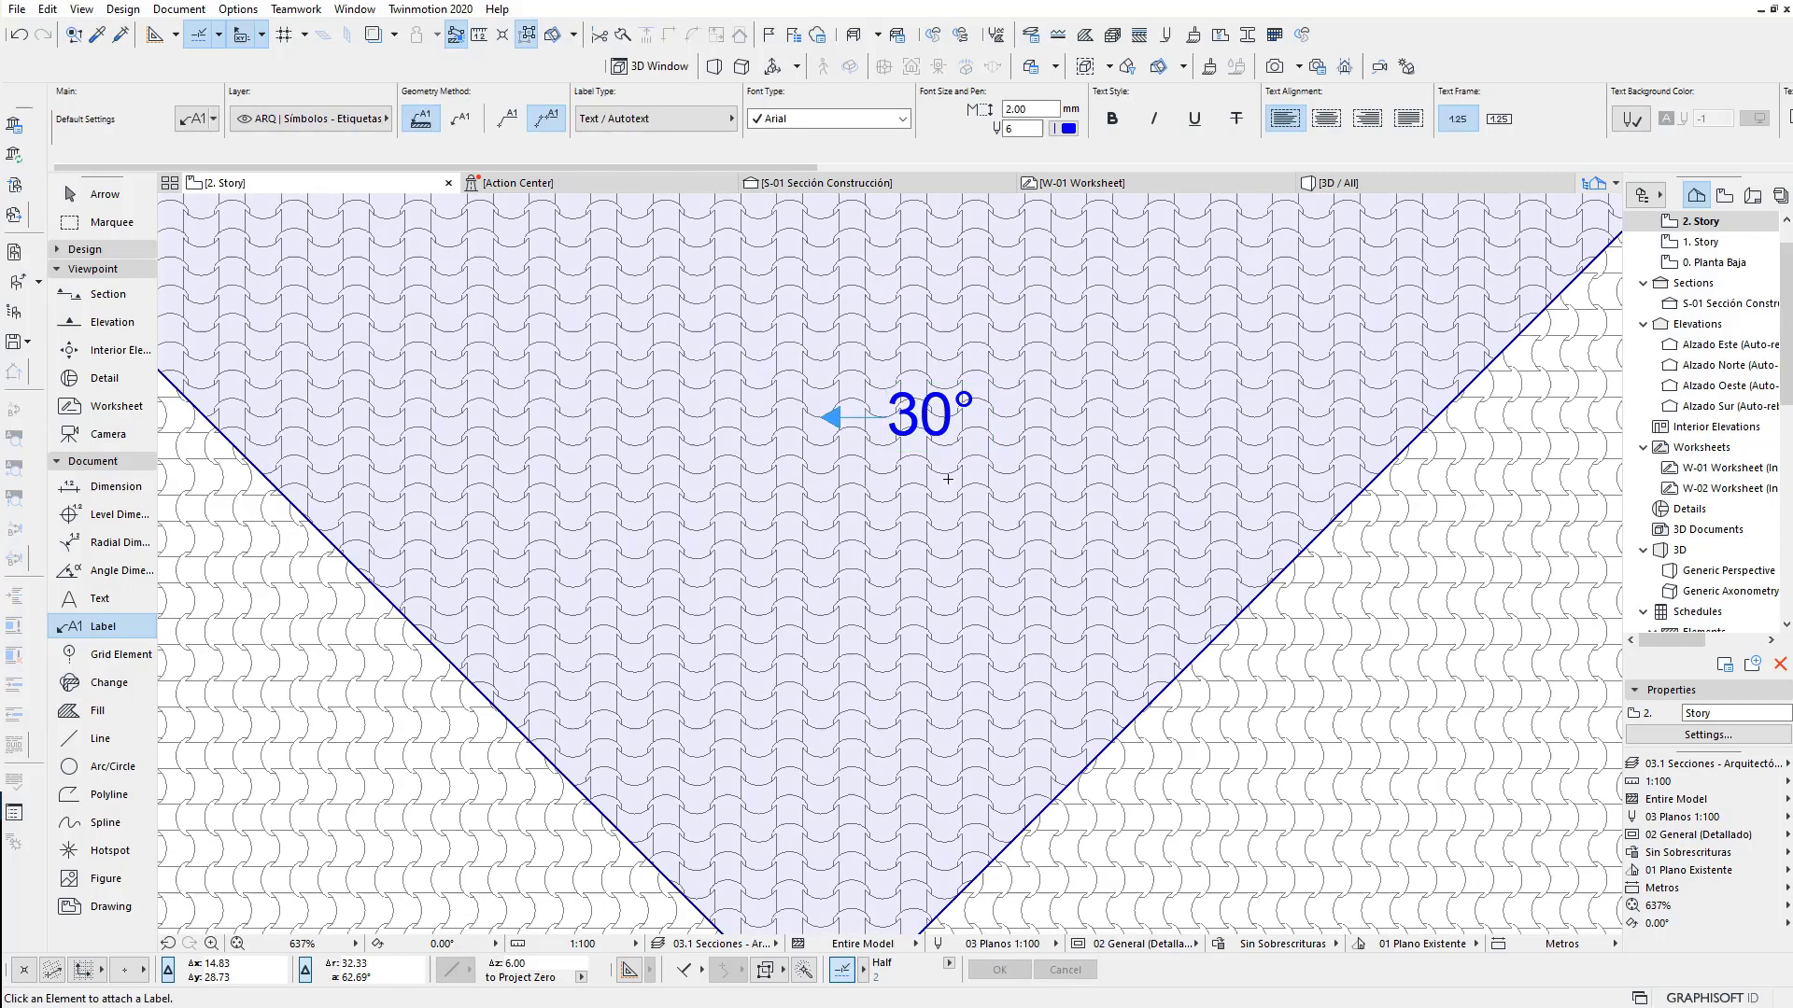
click(838, 423)
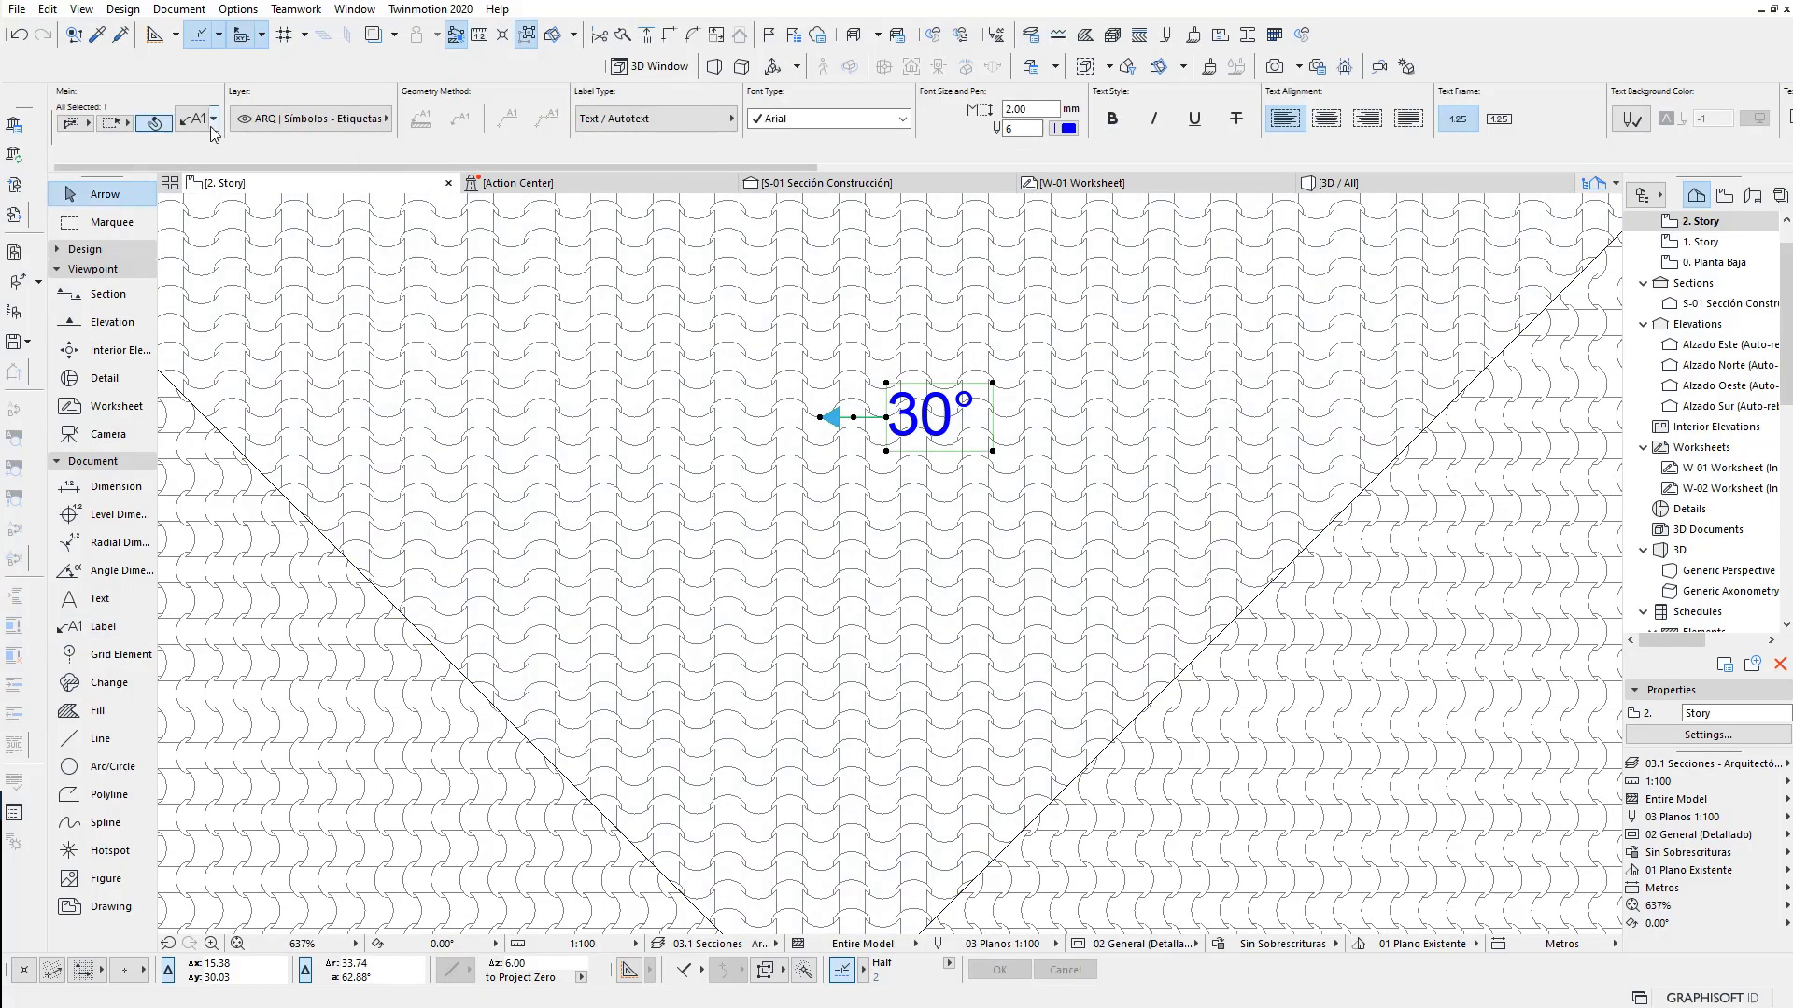
key(ctrl+t)
click(1111, 545)
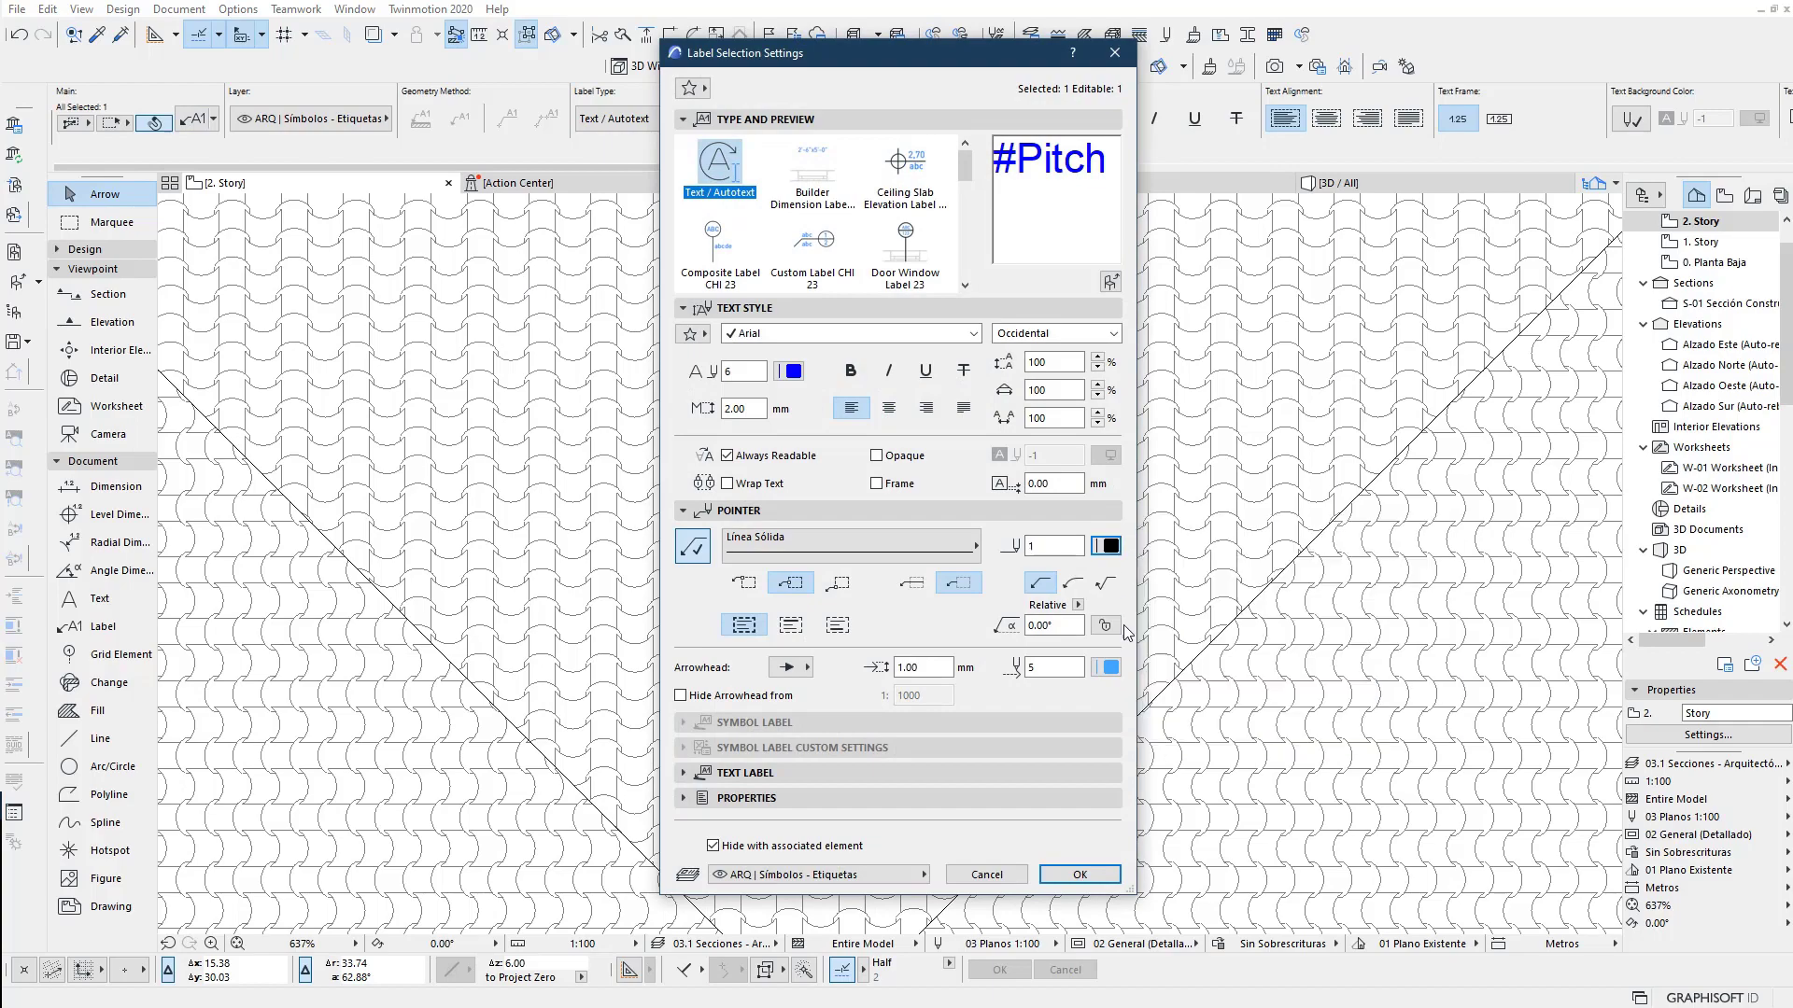
click(1107, 666)
click(1079, 874)
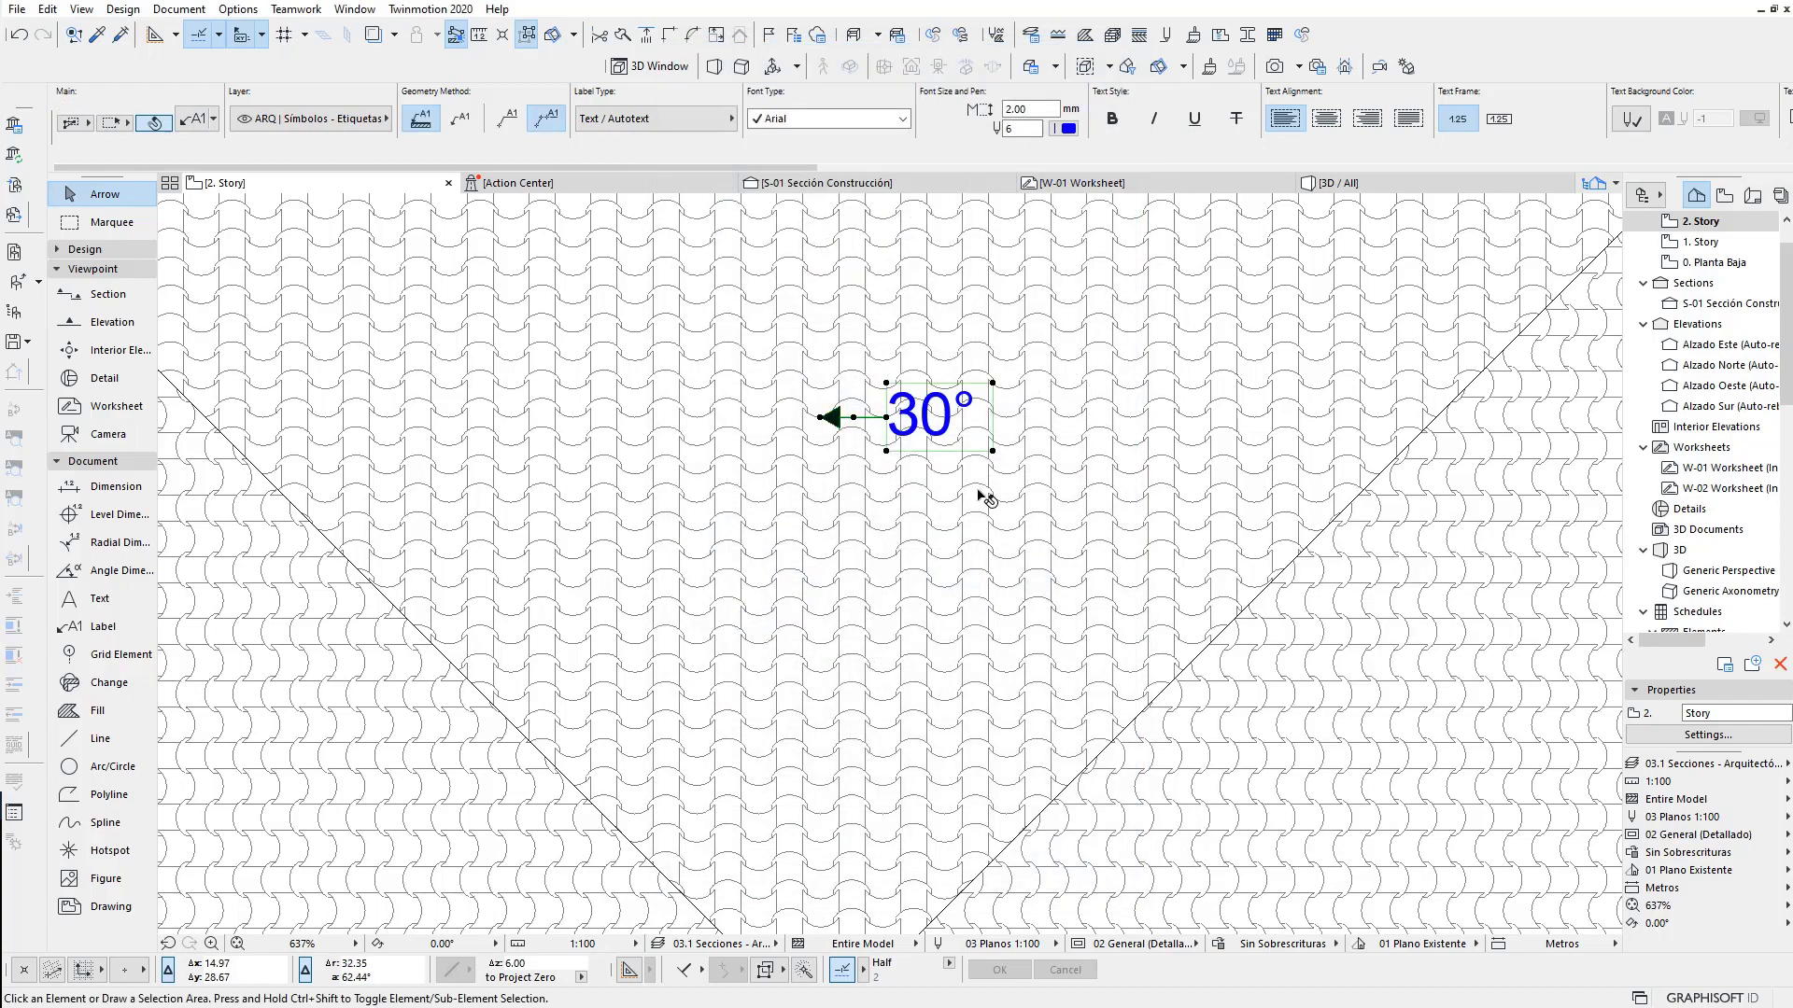
Stretch the 30° label's leader leftward, moving the text away from the arrowhead
scroll(1004, 521, down, 3)
click(891, 457)
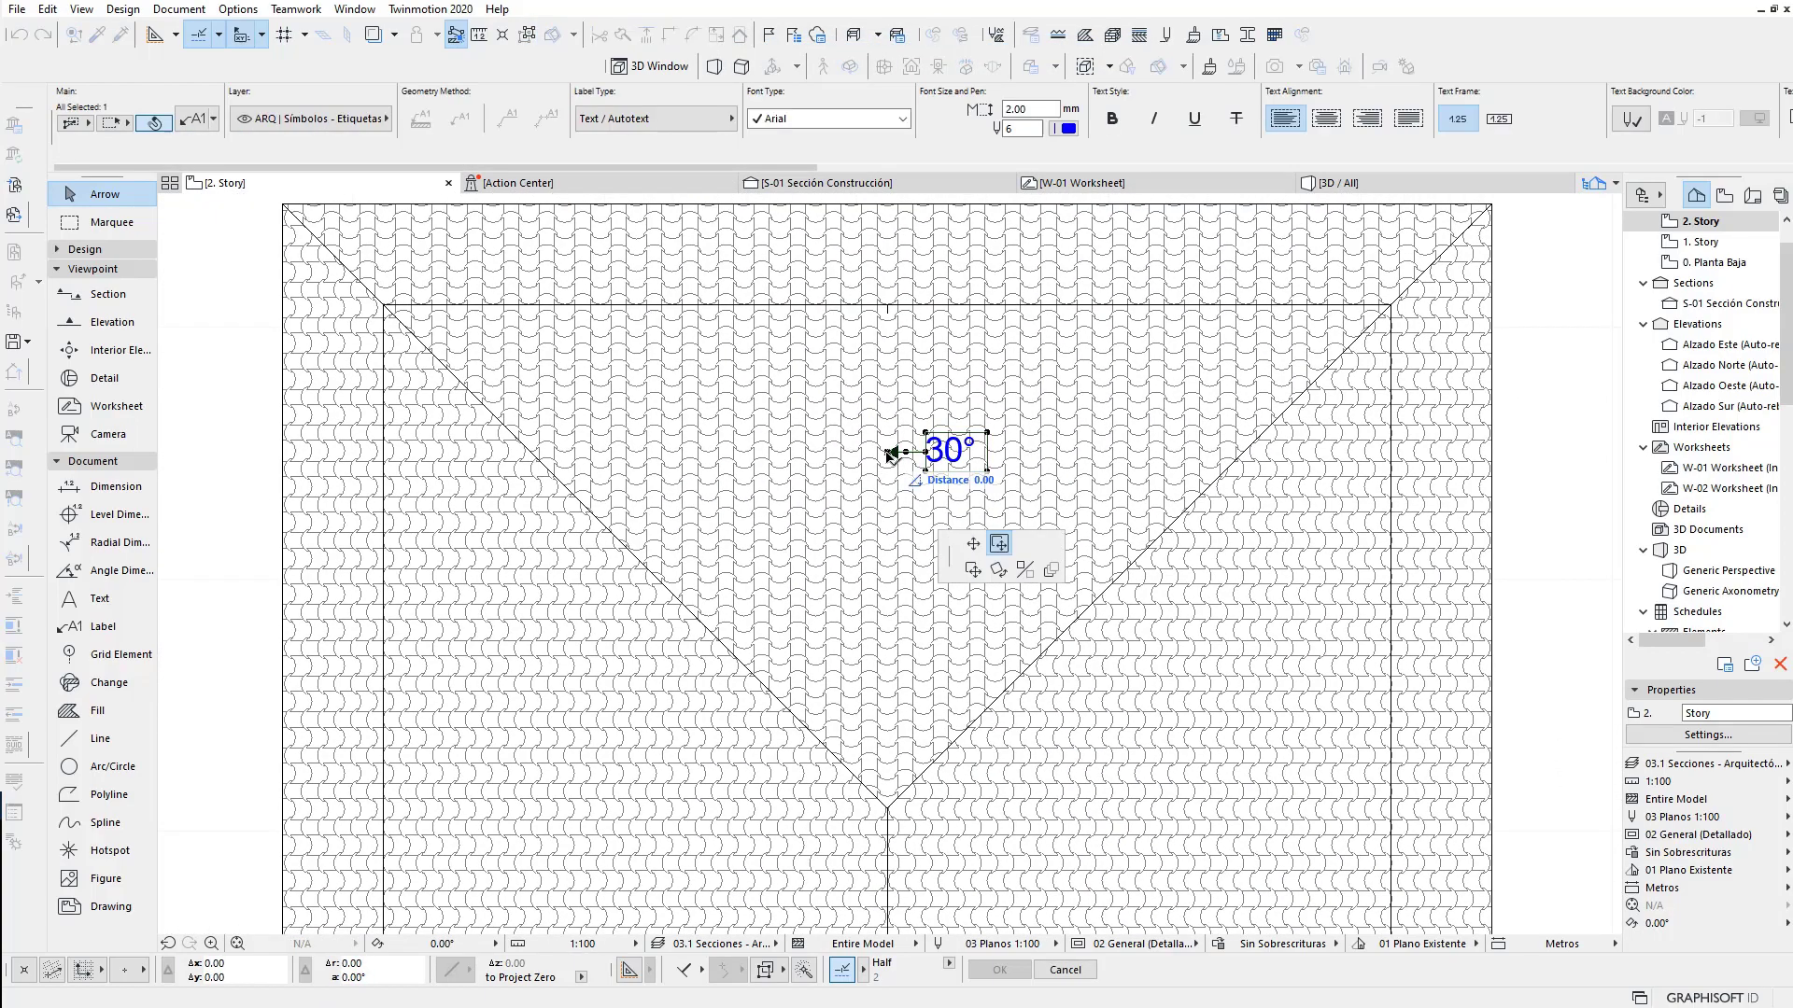
click(833, 452)
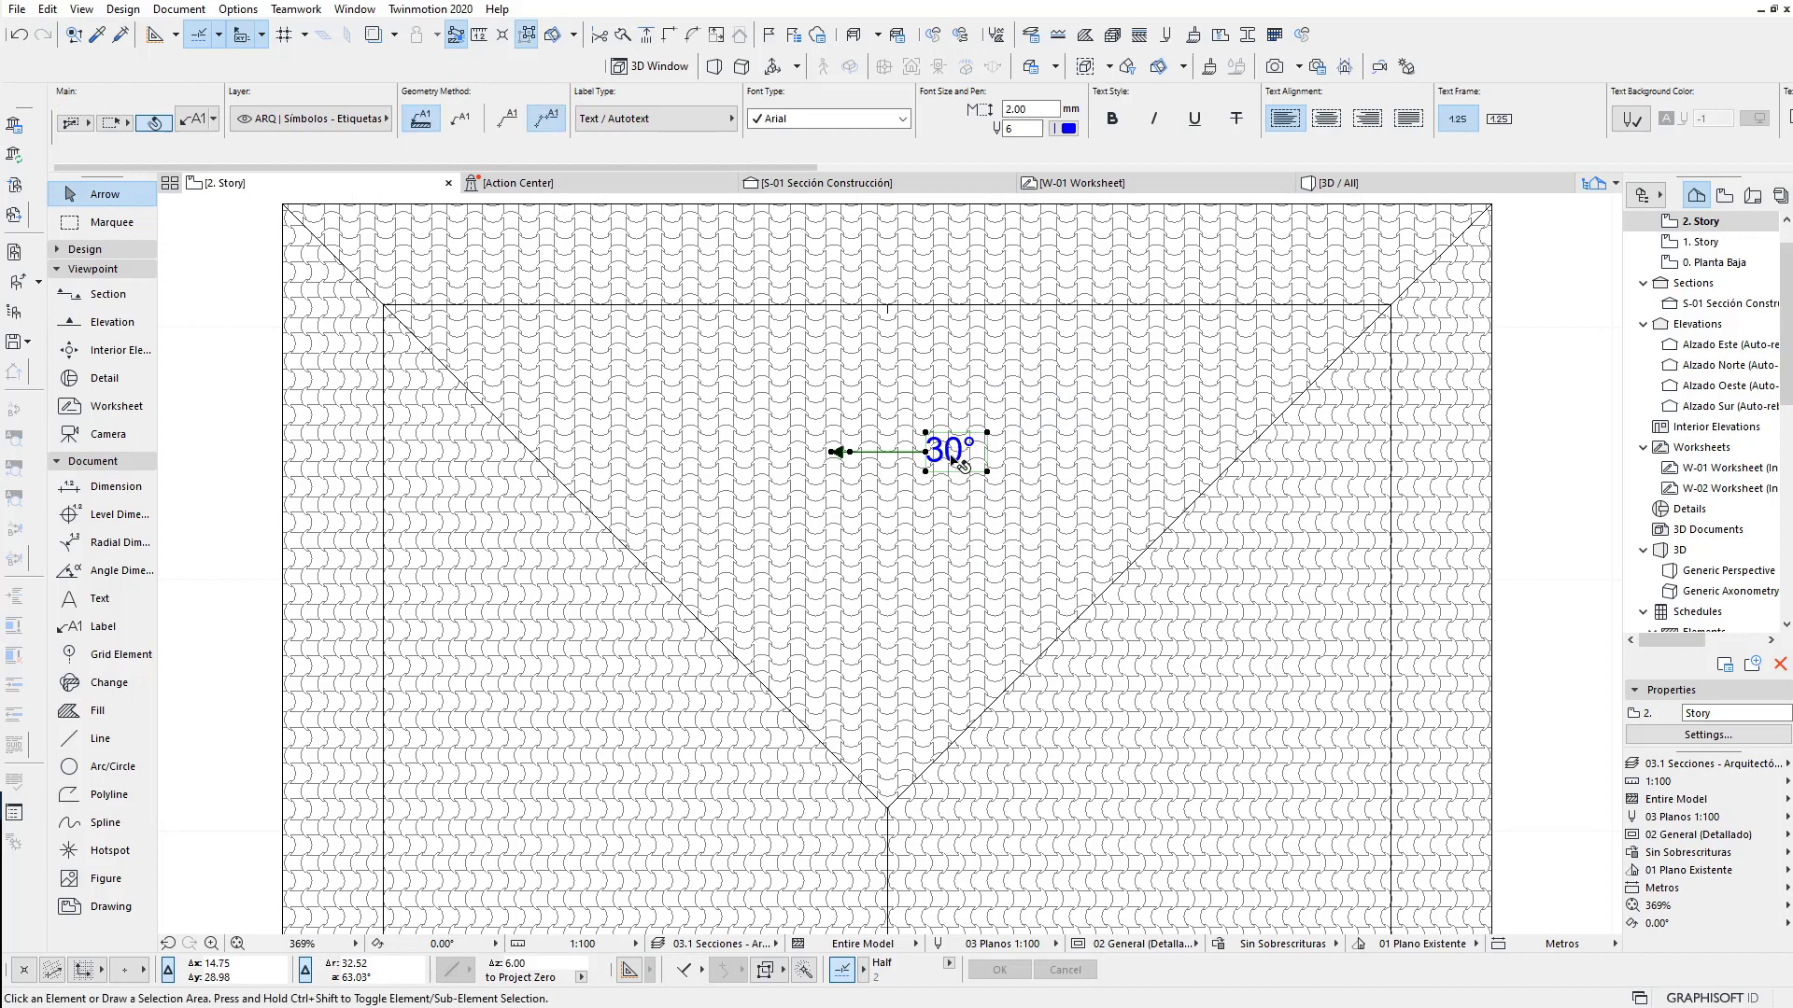
key(Escape)
click(238, 9)
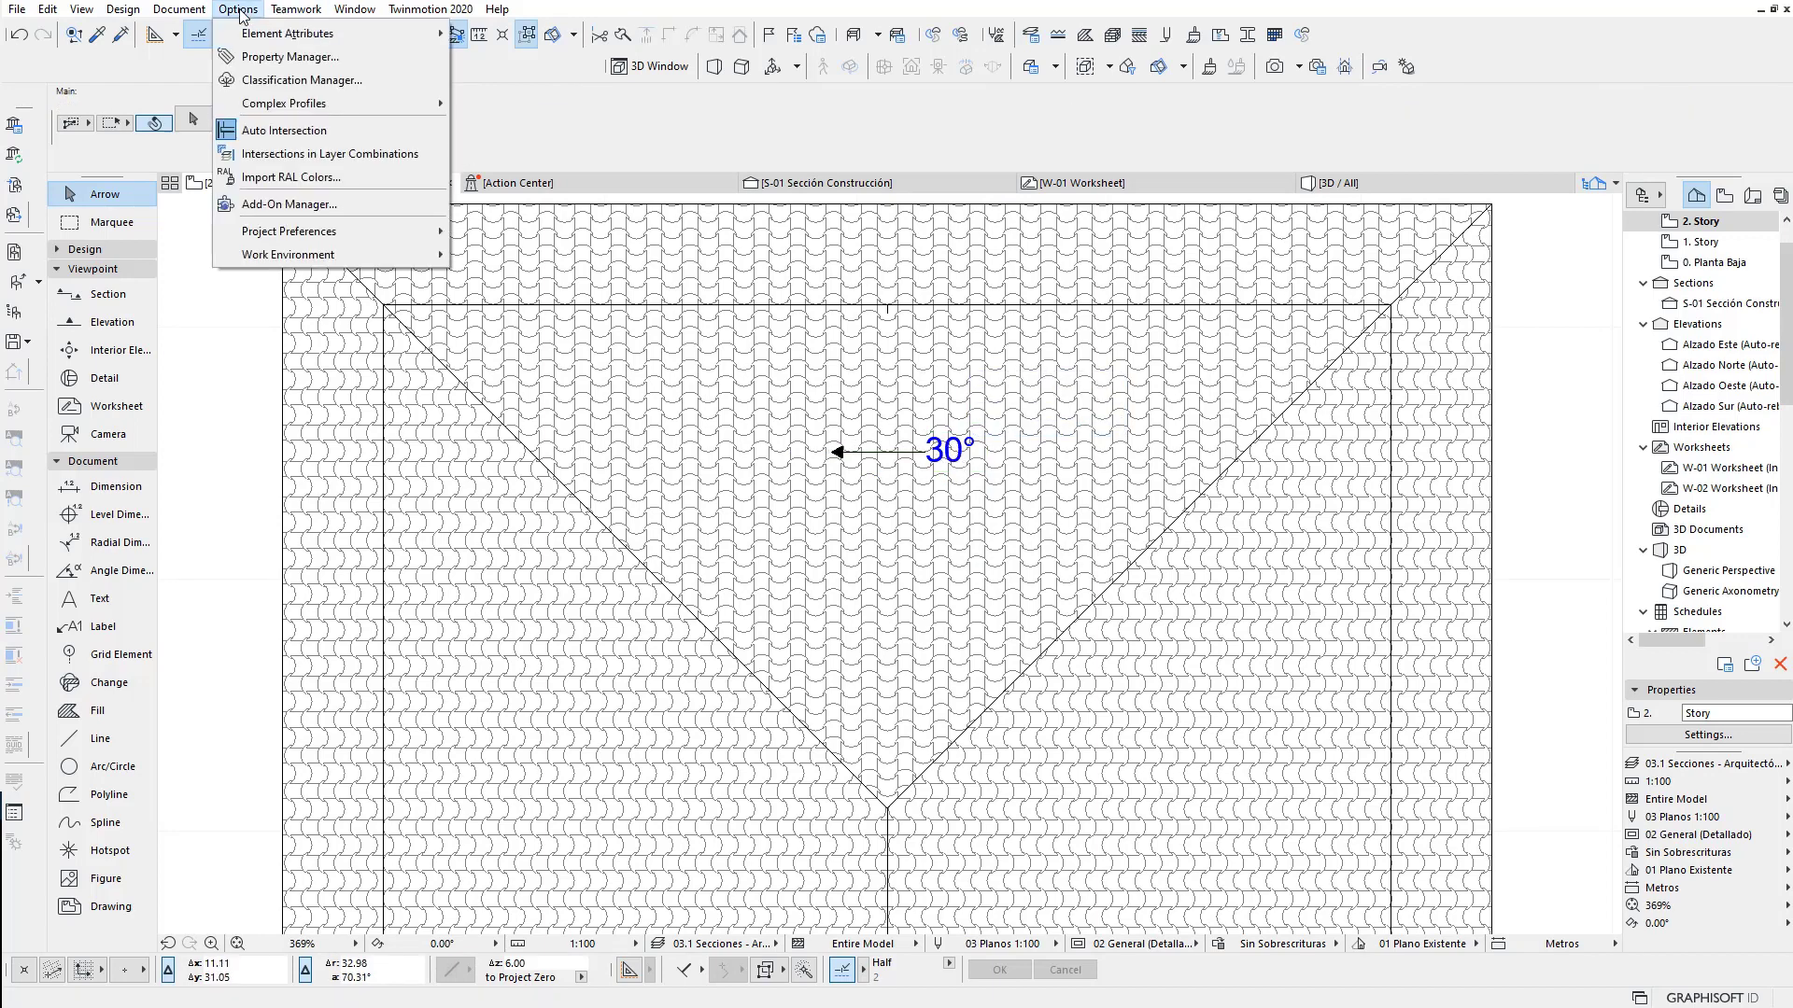
In Property Manager, add a 'Roof labels' group holding a new 'Pitch percent' property
click(290, 57)
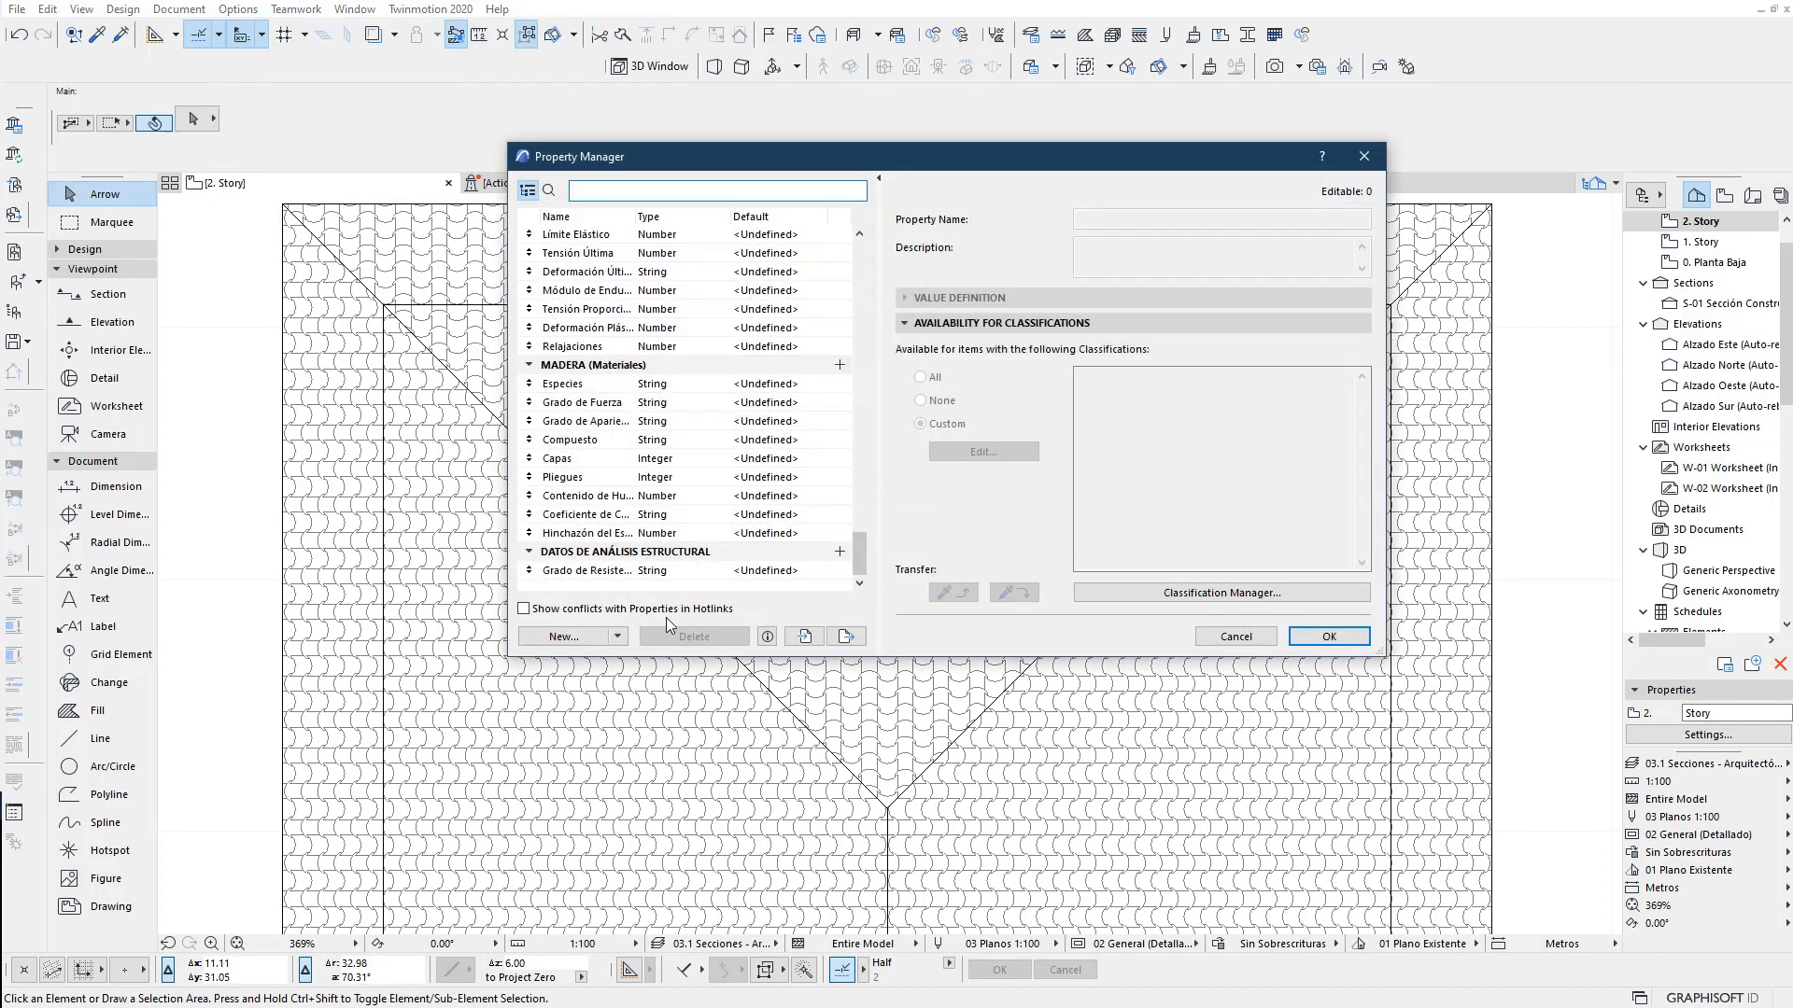
click(563, 636)
click(882, 330)
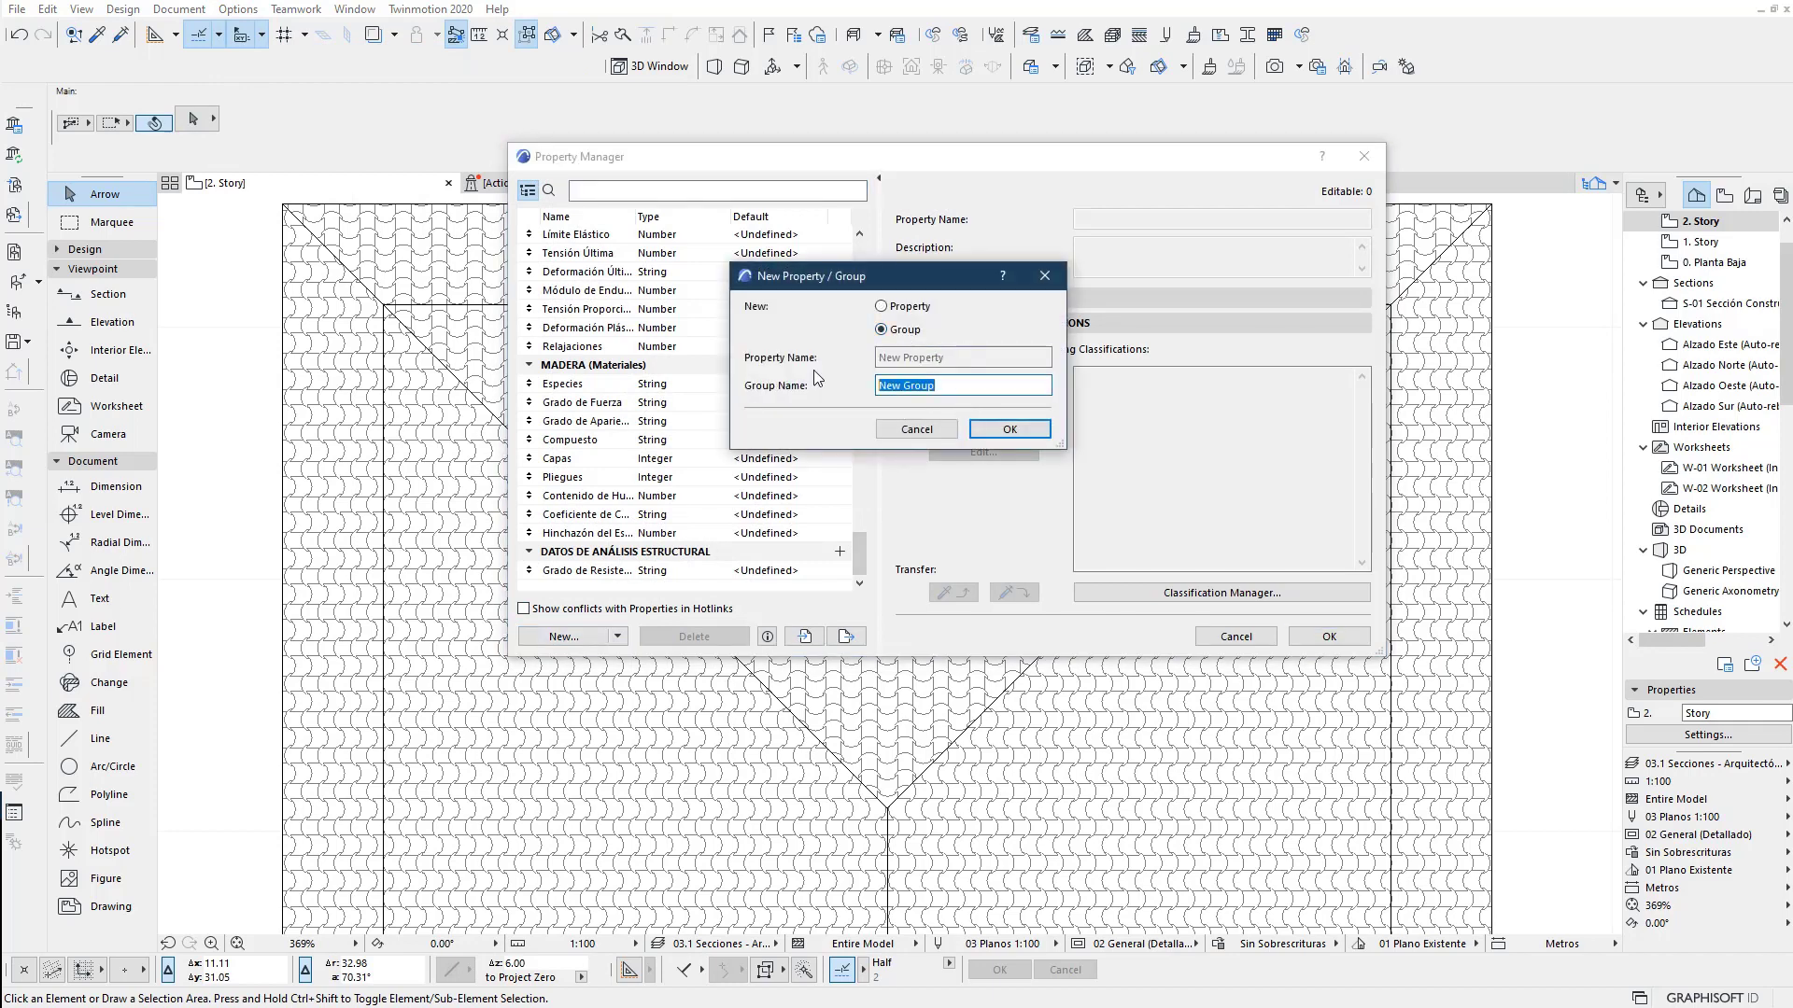
text(Roof labels)
click(1010, 429)
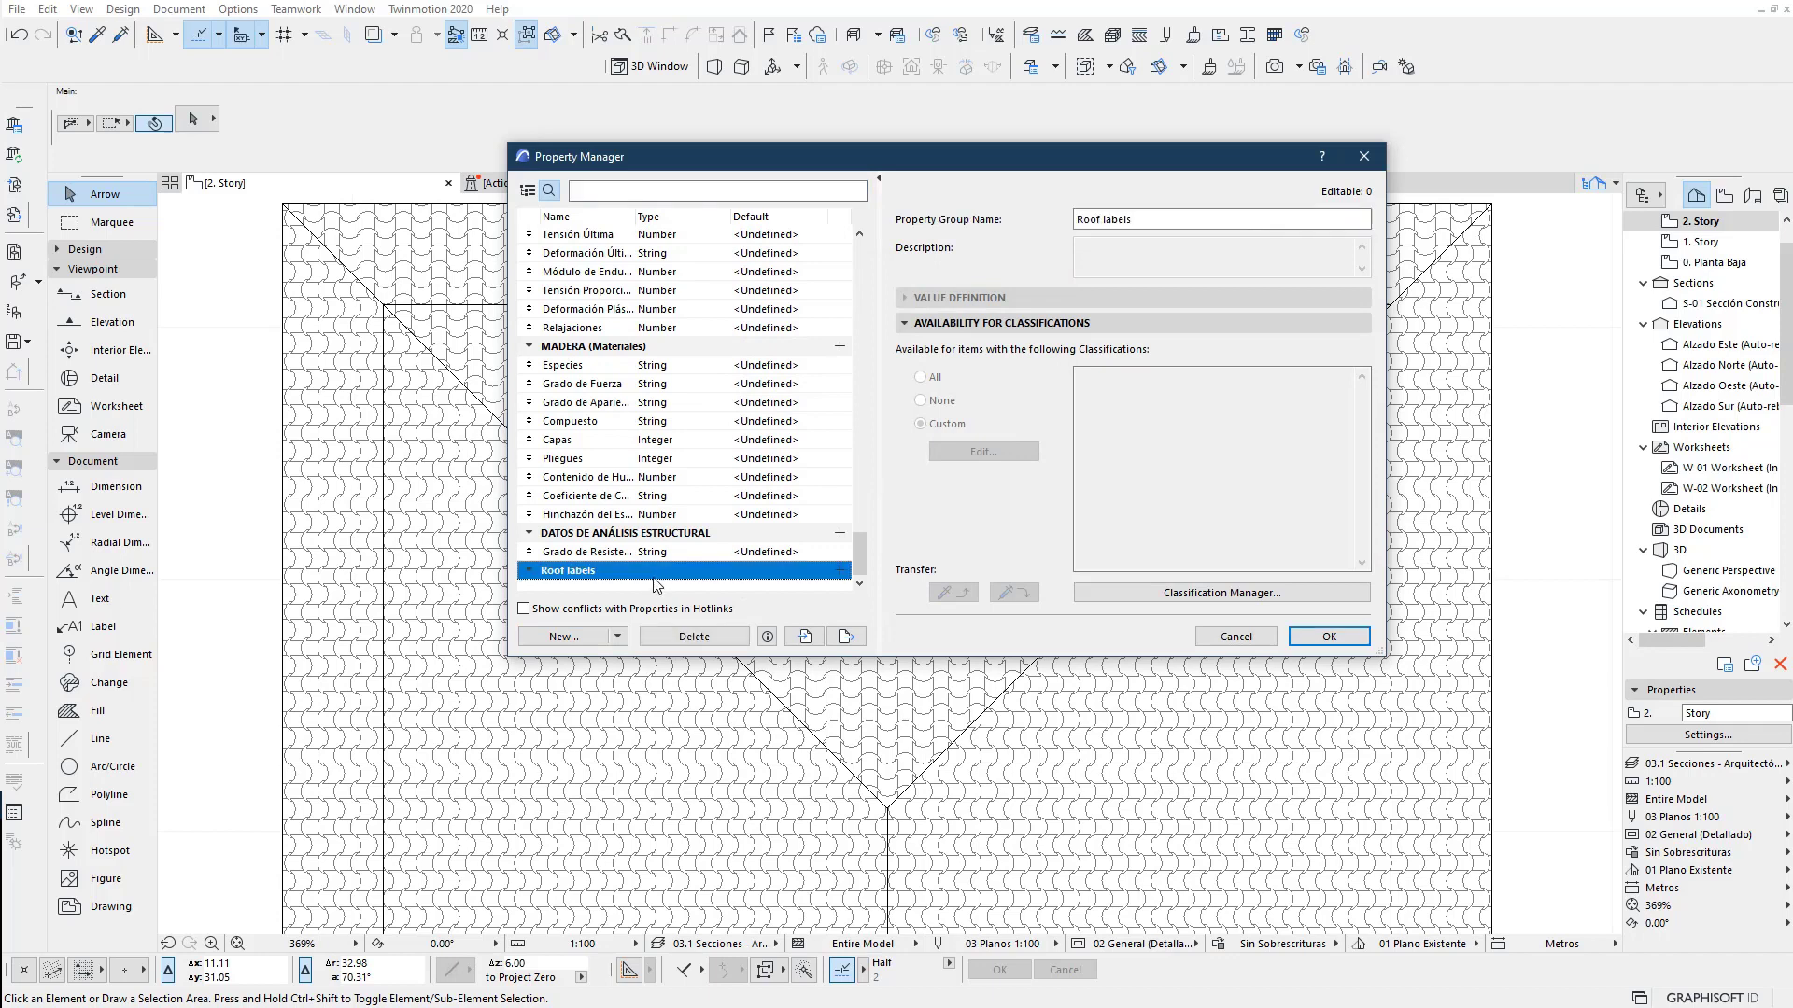
click(833, 572)
text(Pitch percent)
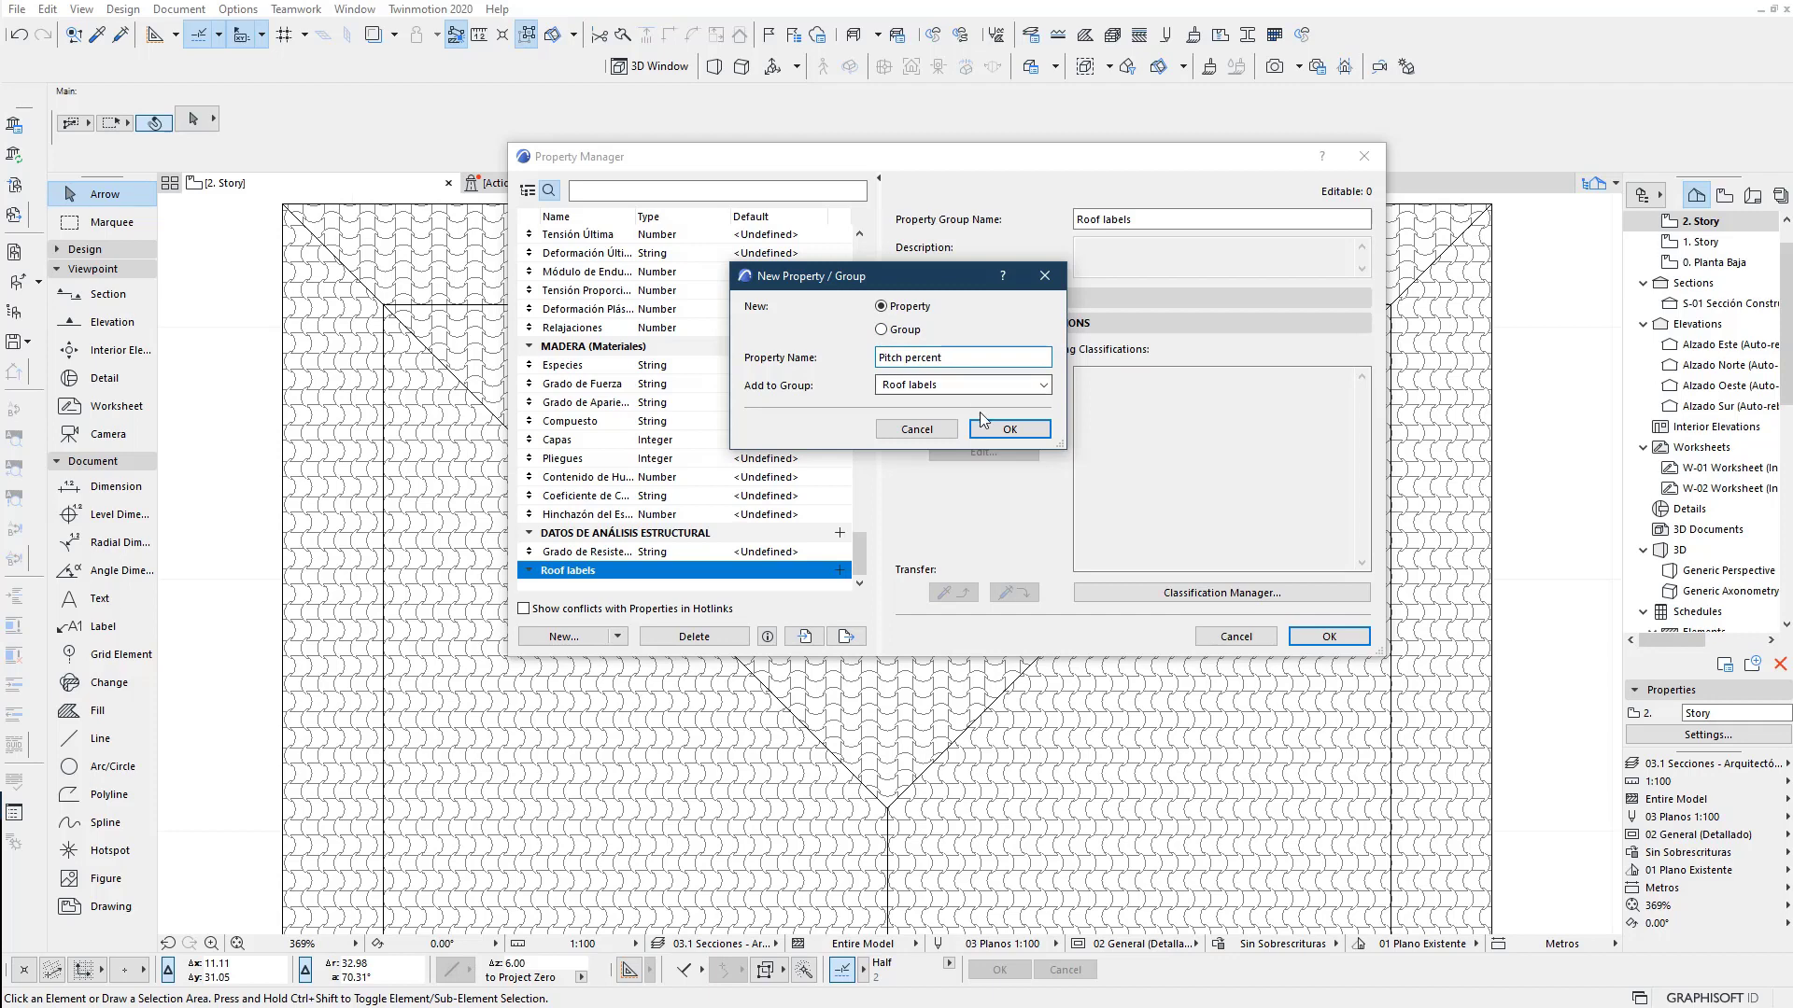
click(982, 427)
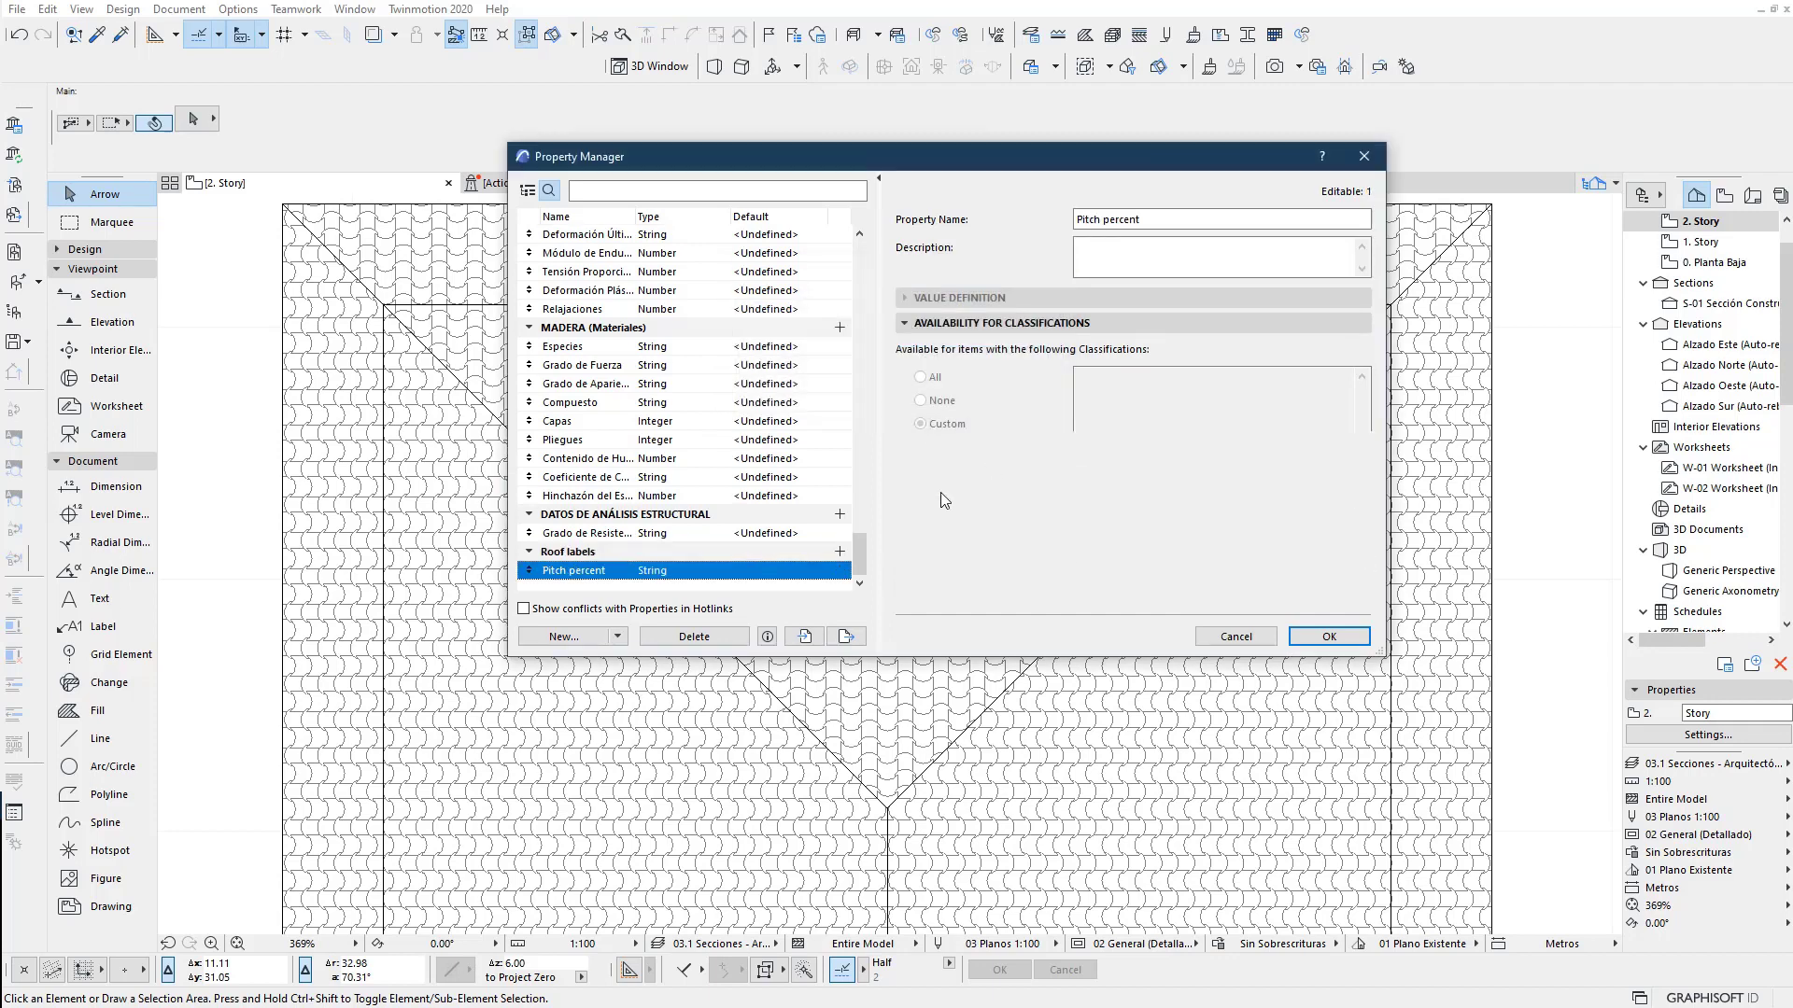
Define Pitch percent's value as the expression ( Pitch / 360 ) * 100
click(943, 422)
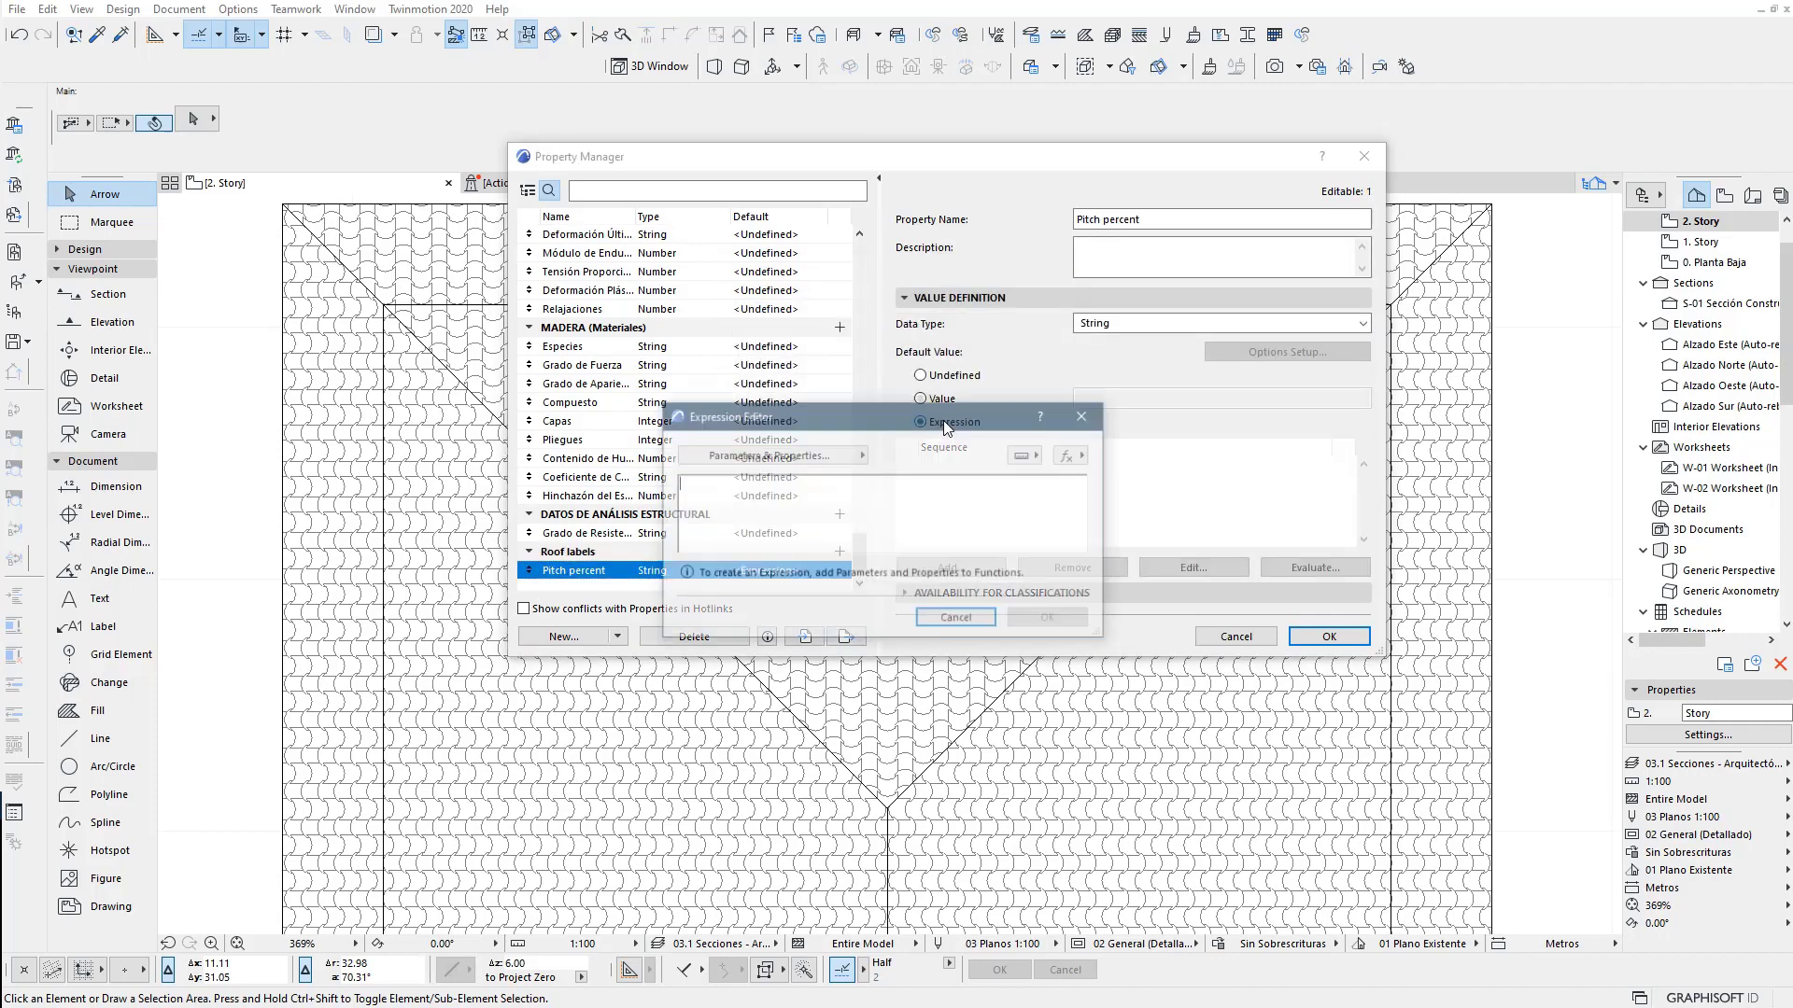
click(843, 463)
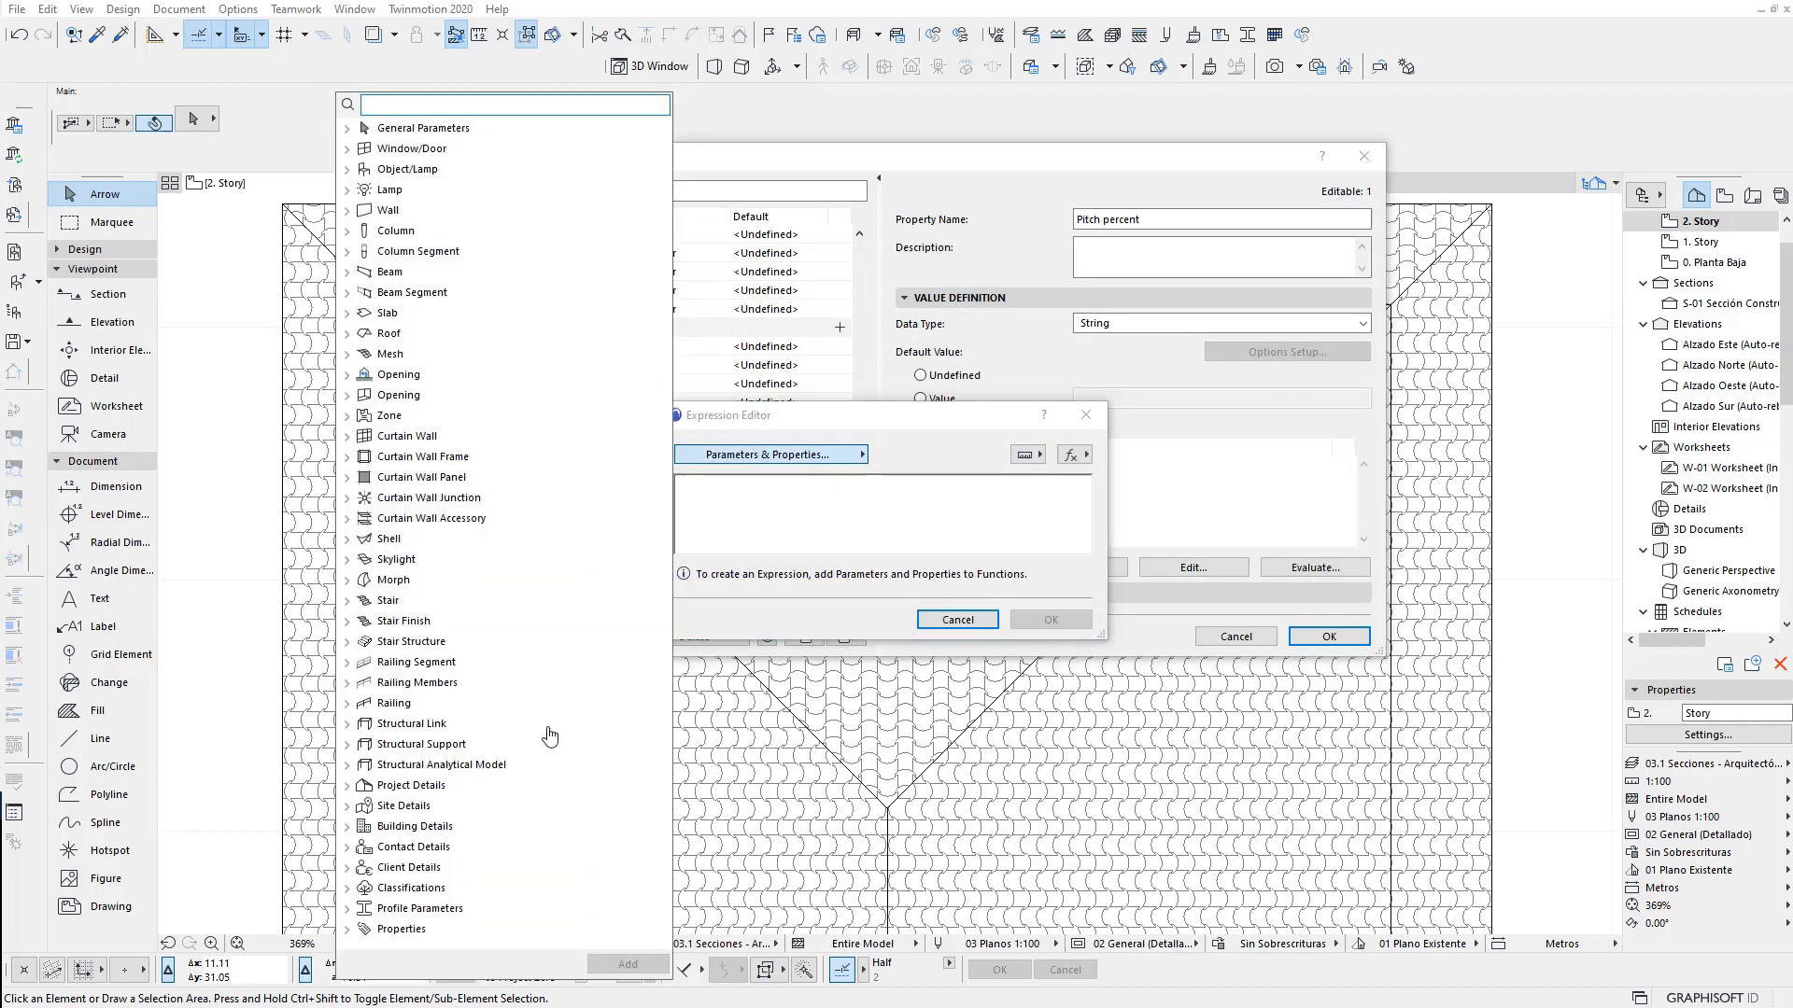
click(347, 334)
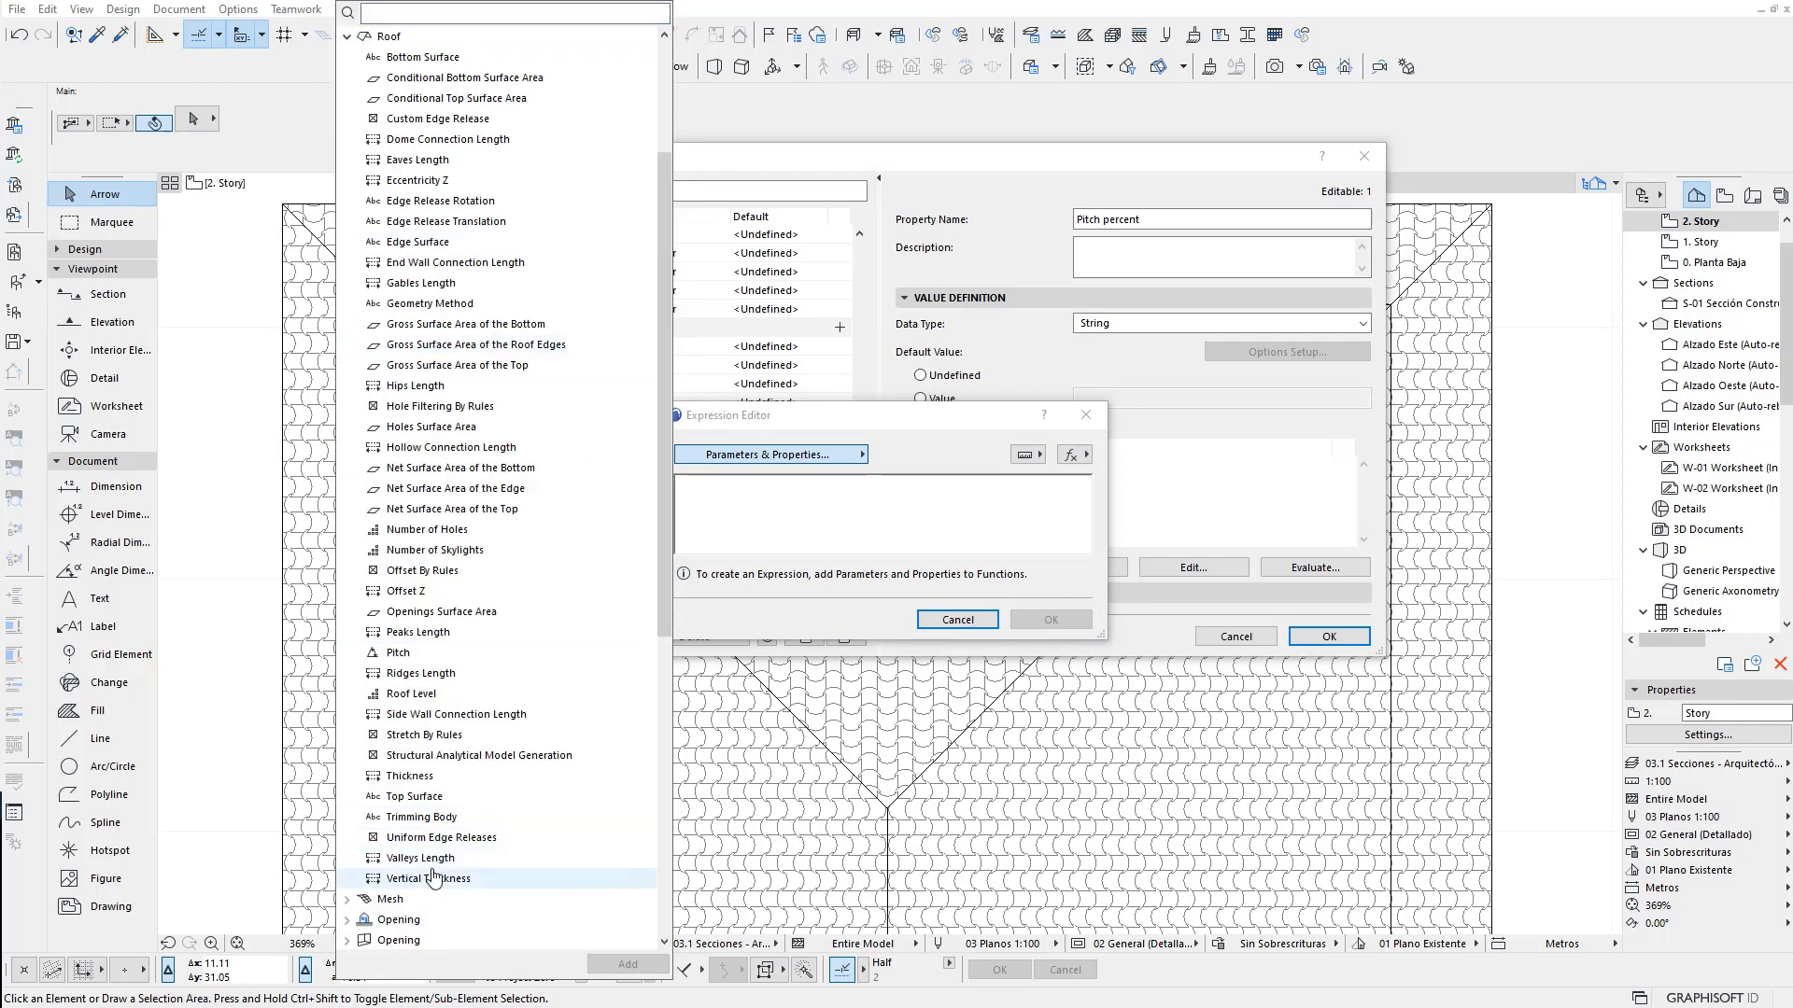
double_click(399, 652)
click(735, 490)
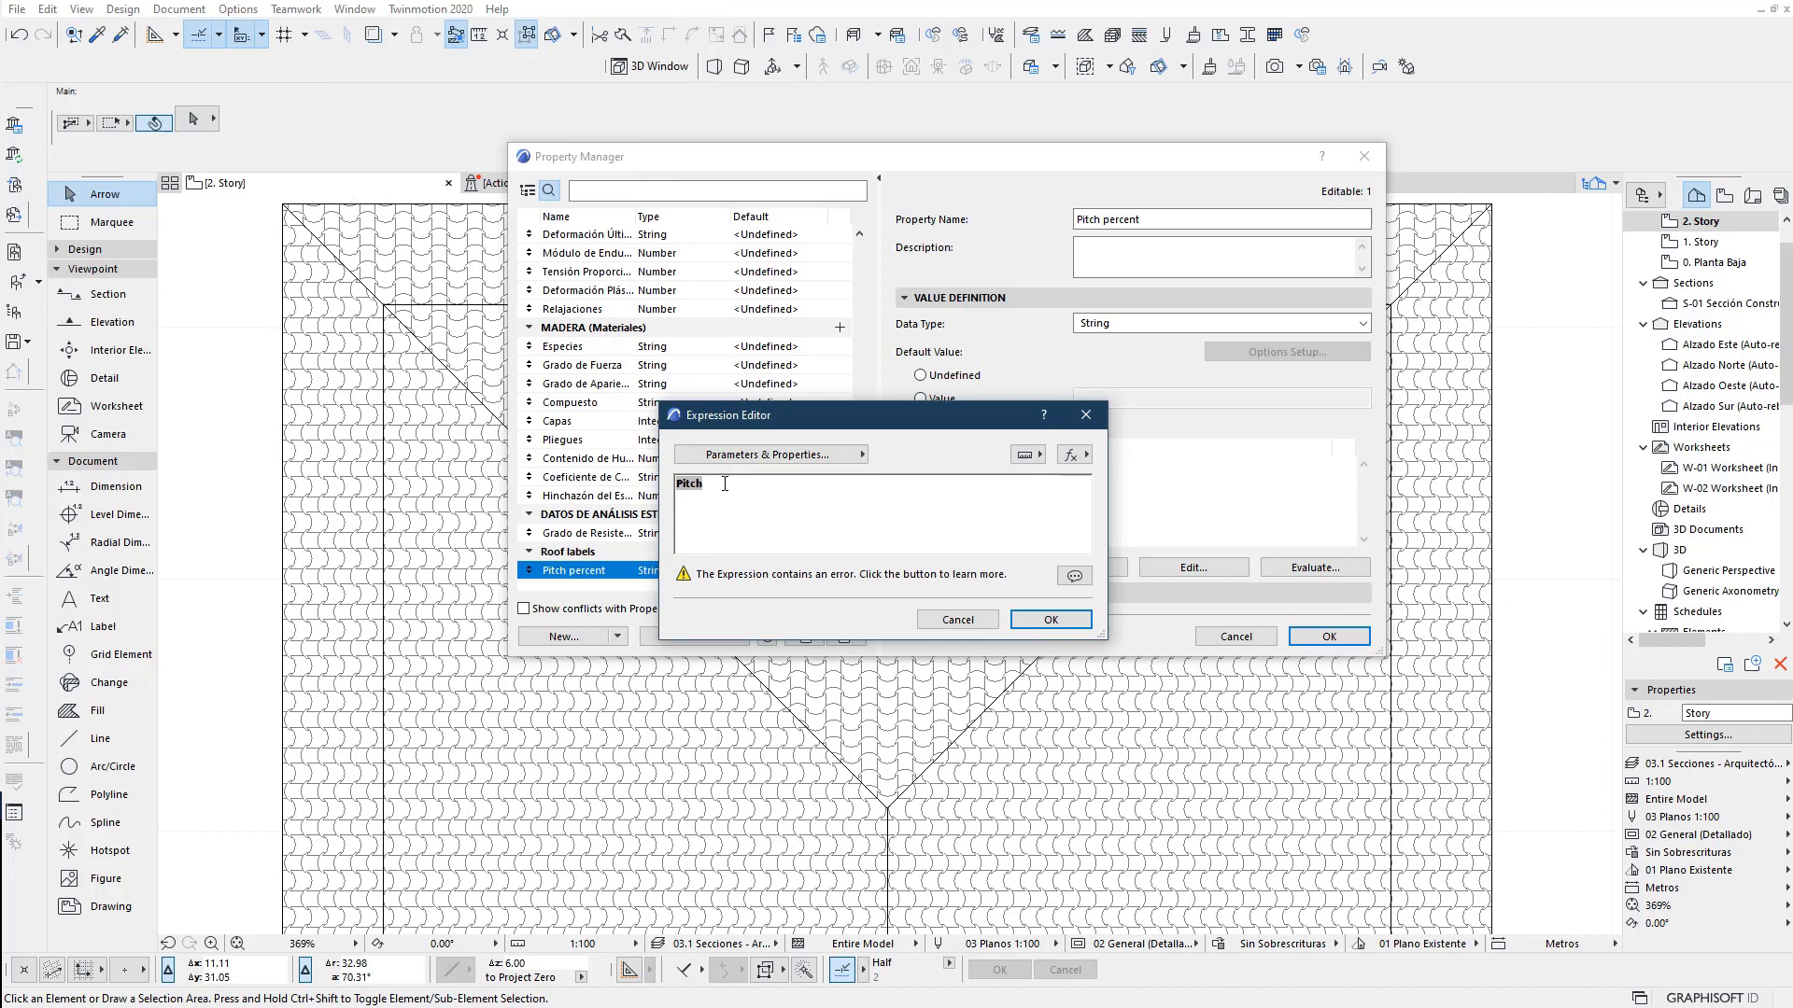
text(/)
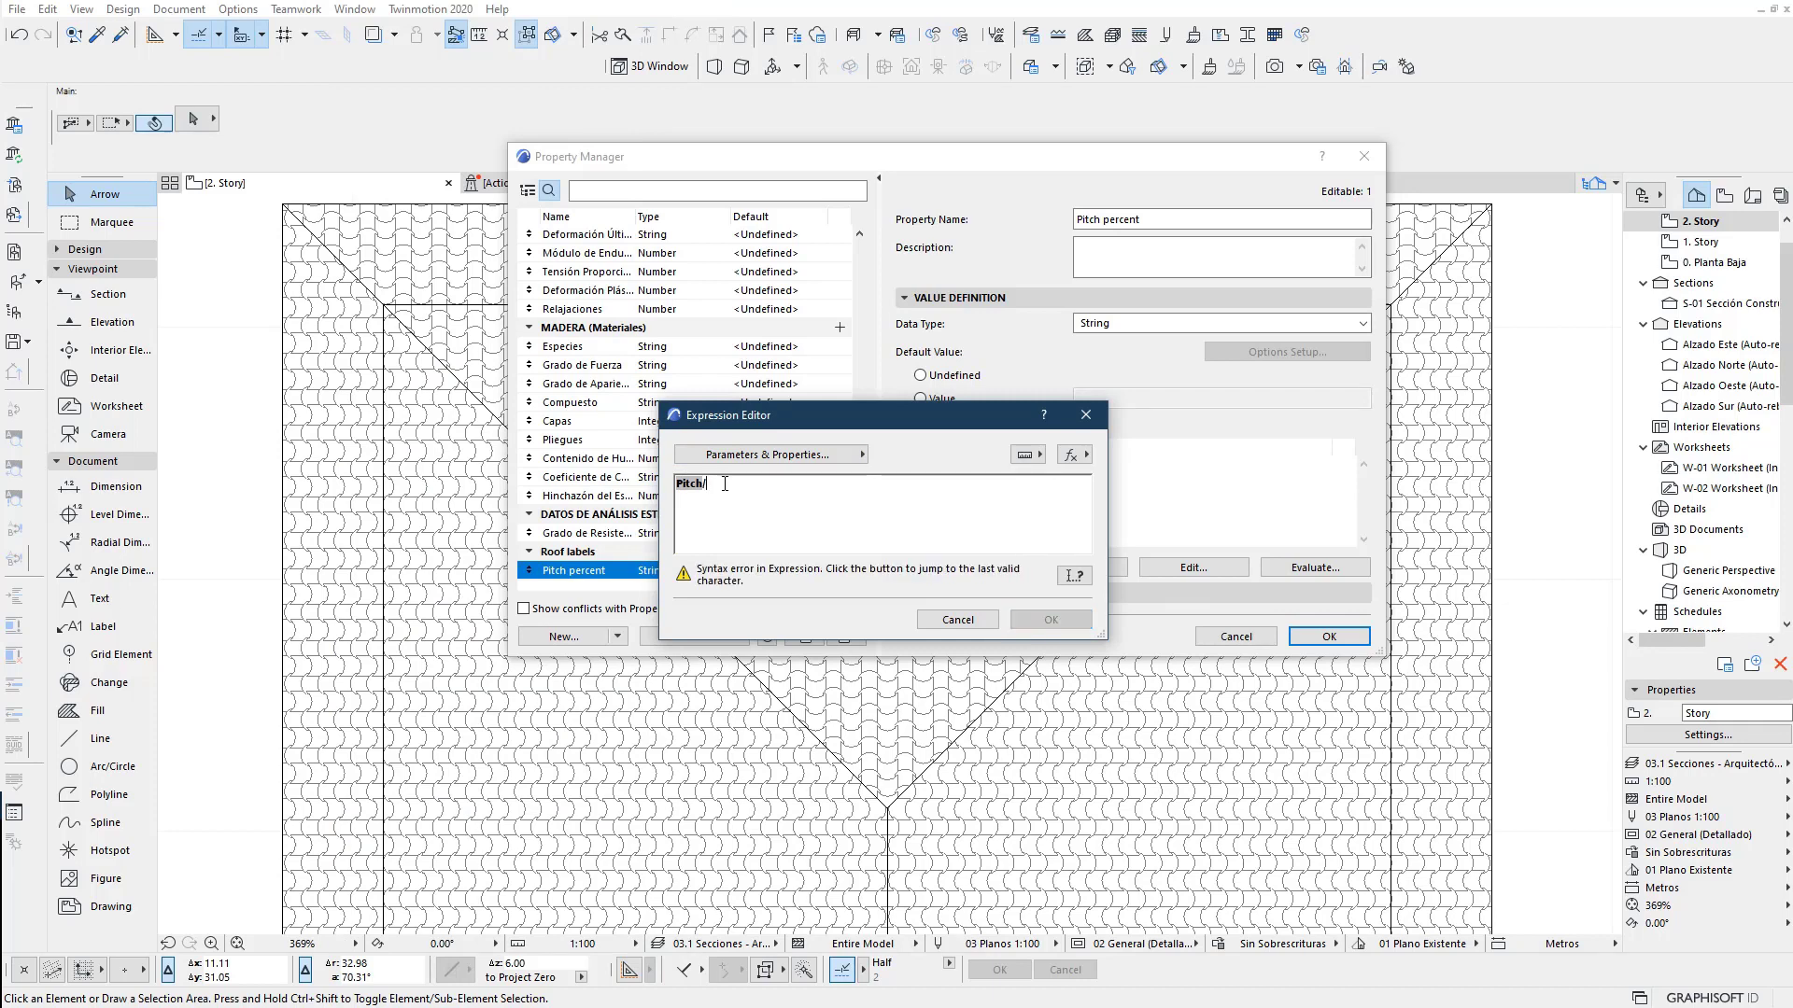
text(.36)
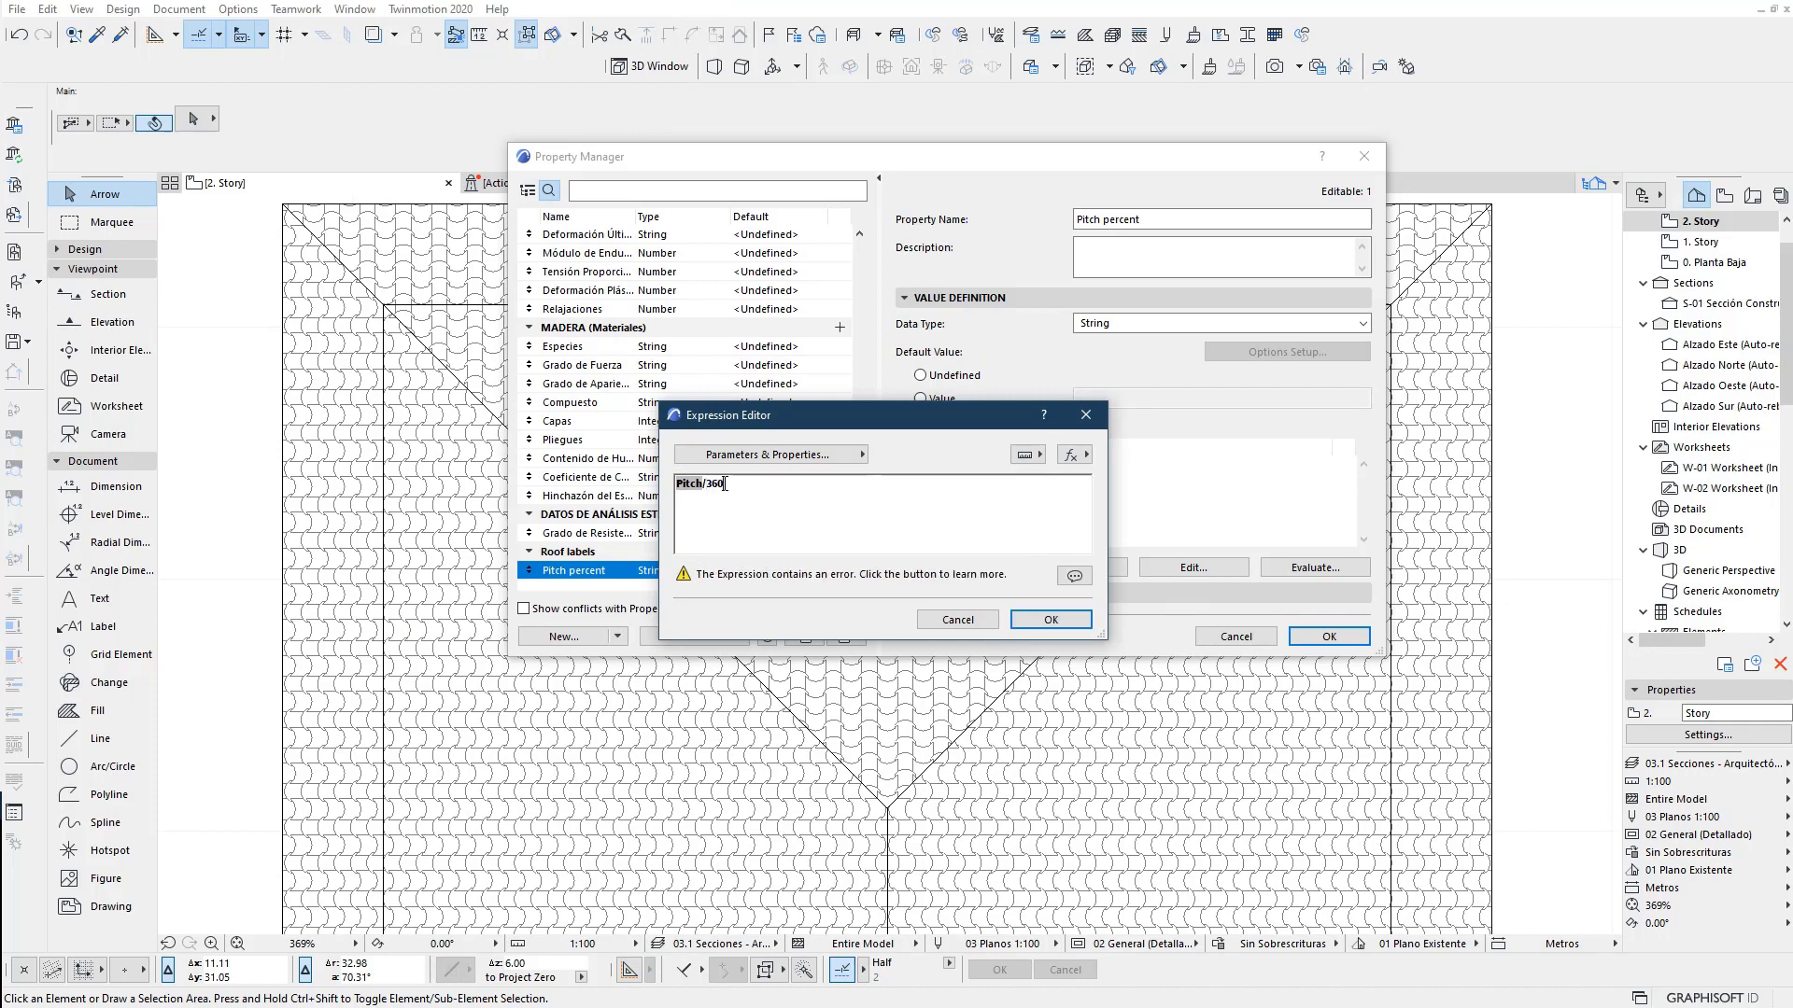
text(()
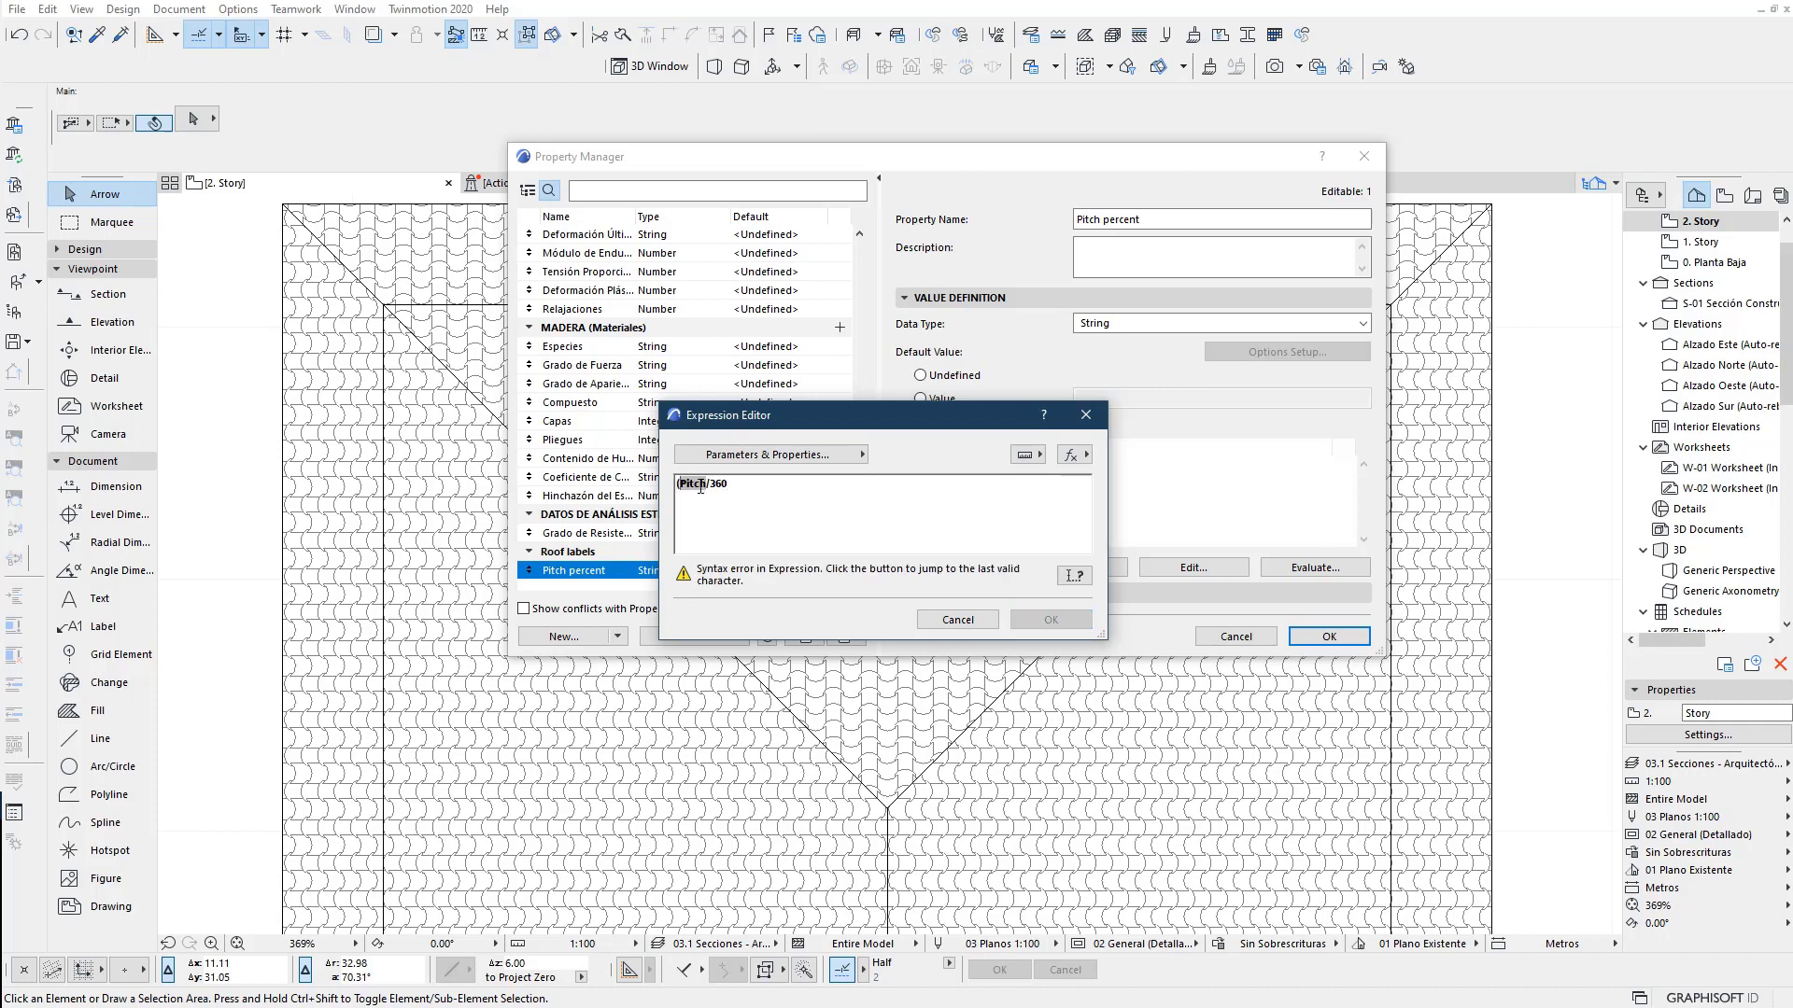
text()*)
text(100)
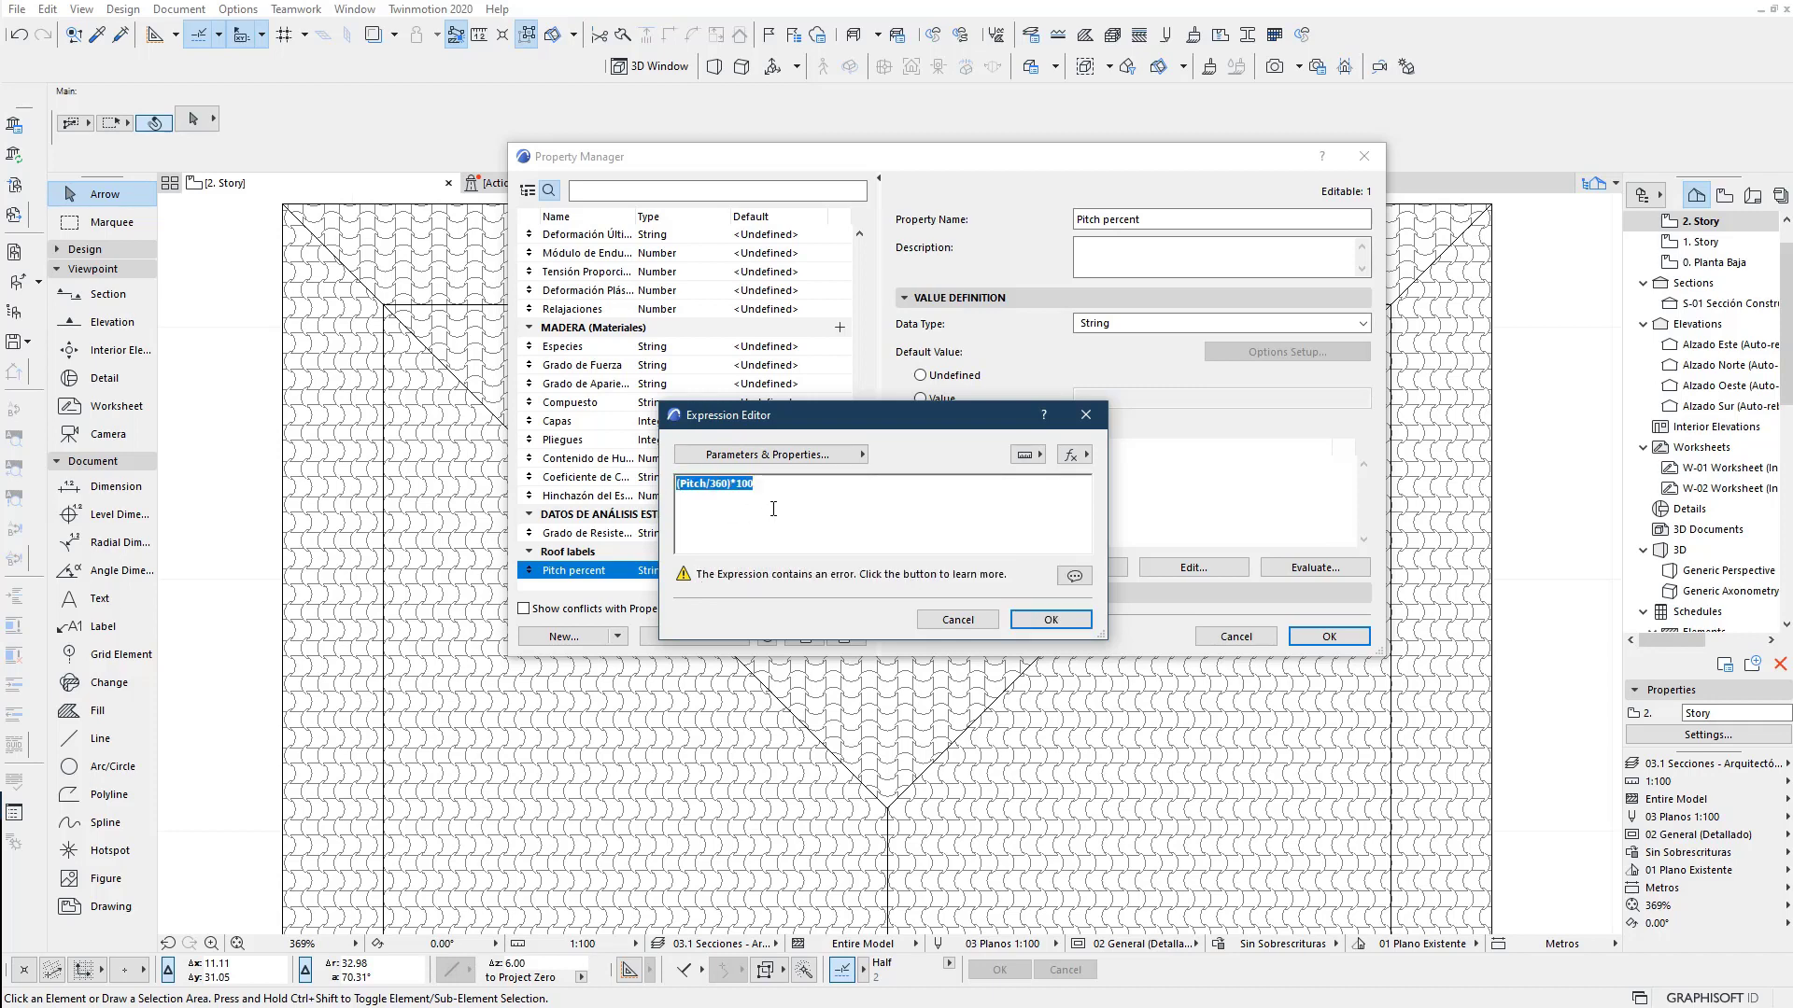
click(1061, 620)
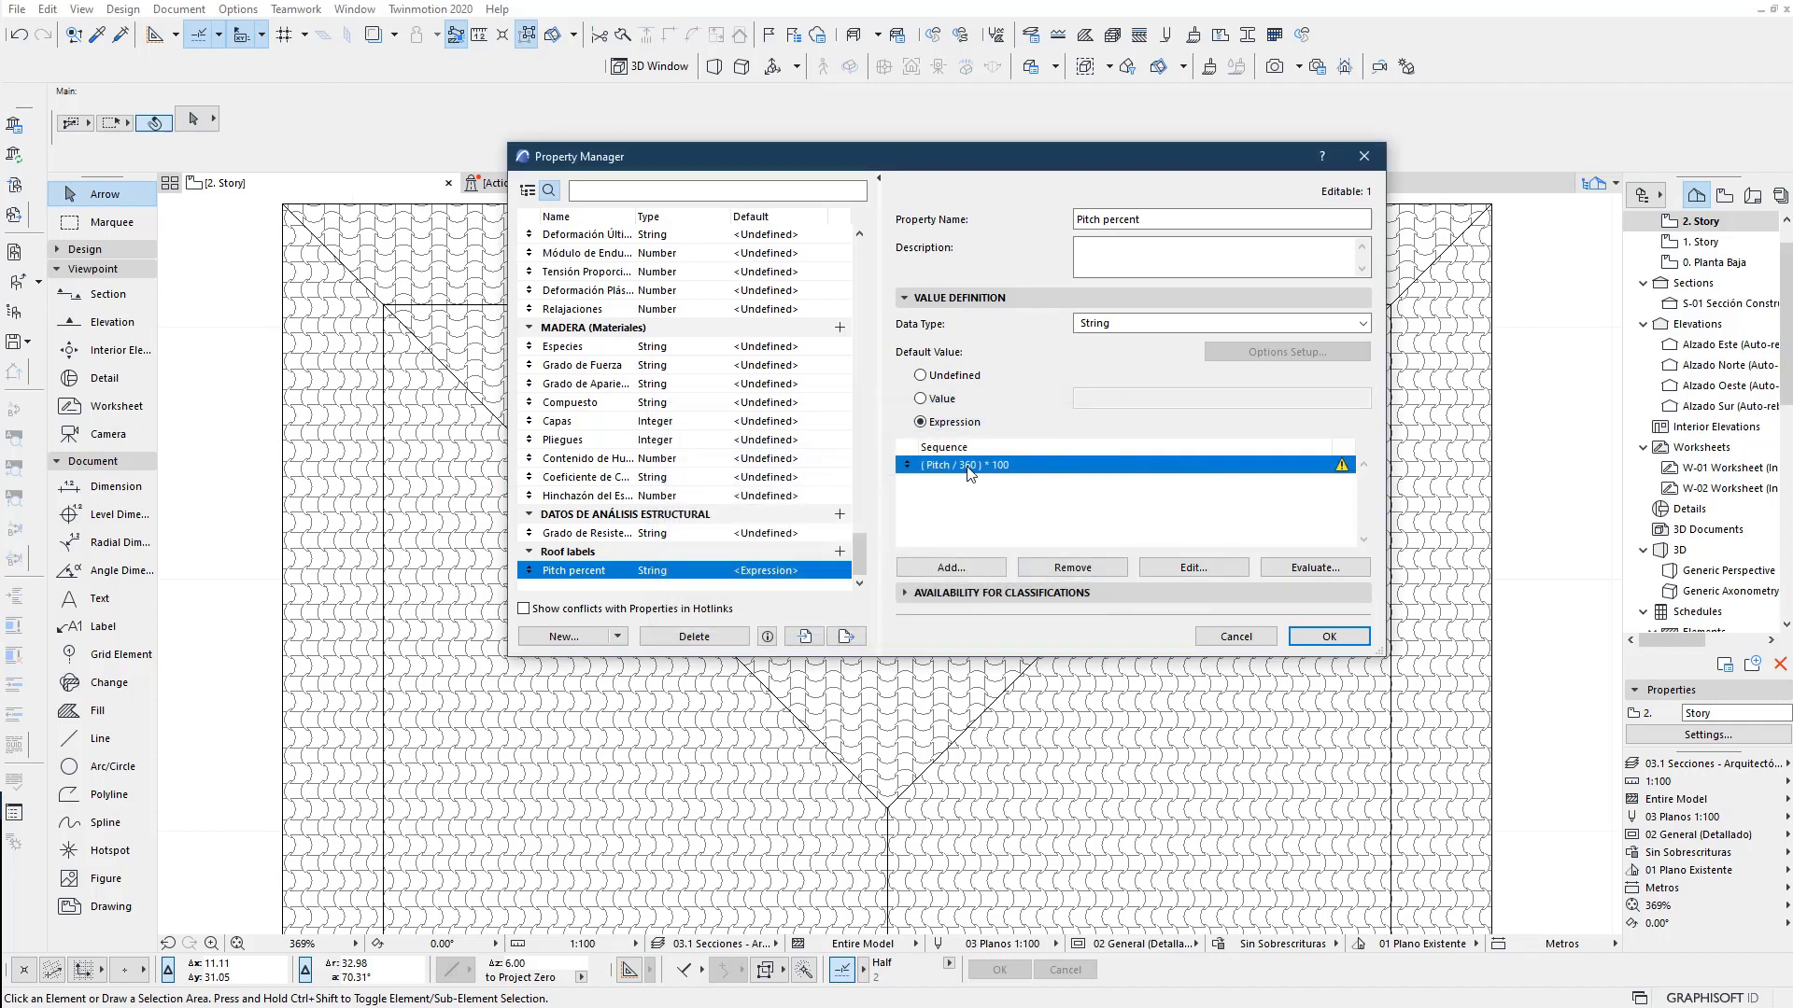
click(1139, 325)
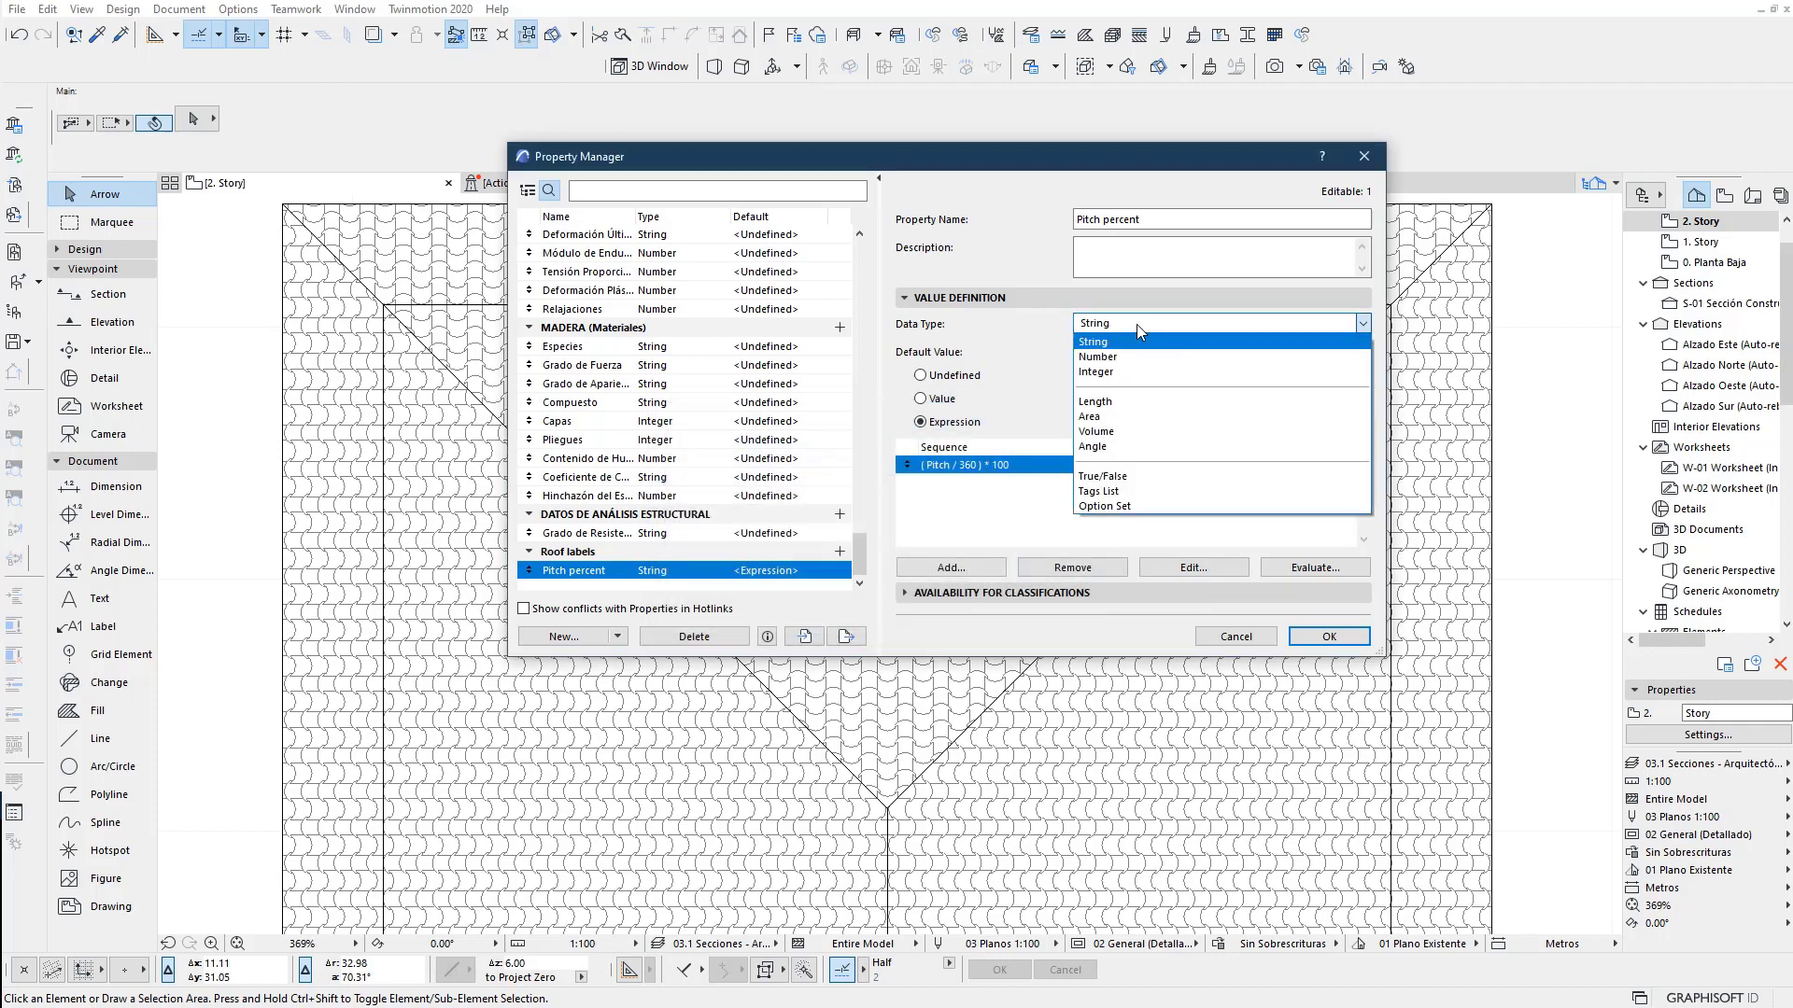
Make Pitch percent an Angle property with custom classification availability
click(1131, 448)
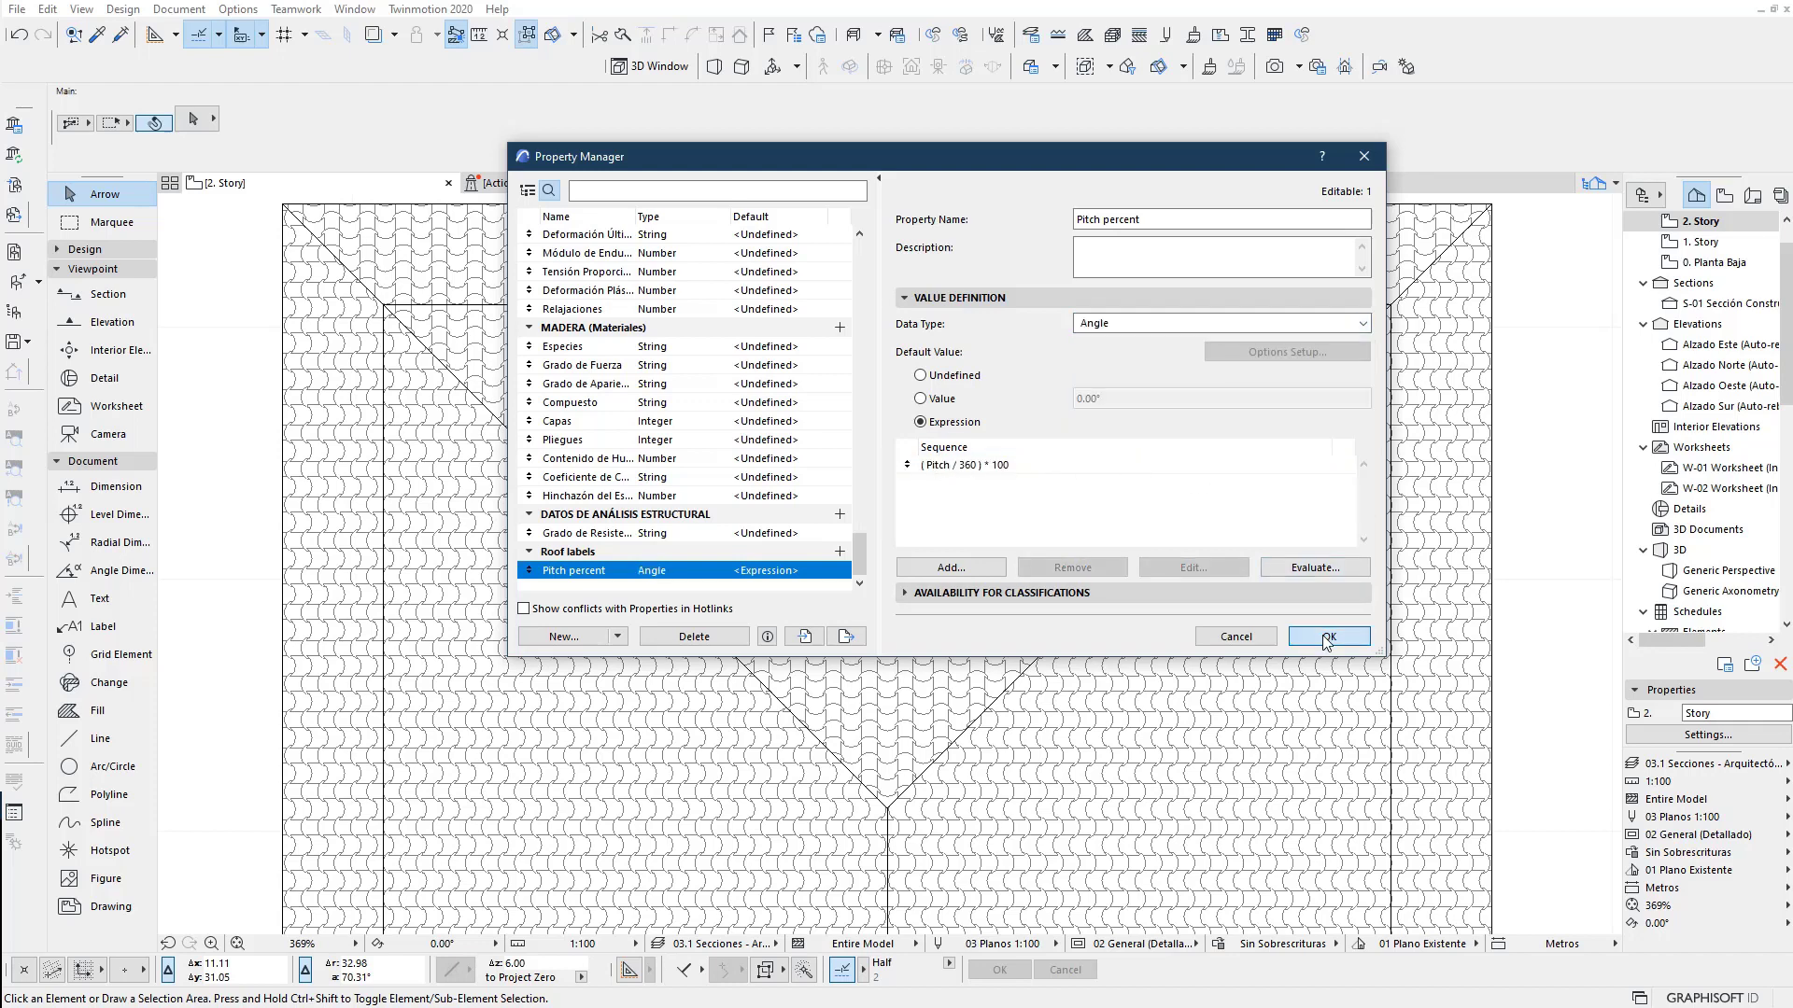
click(906, 593)
click(944, 427)
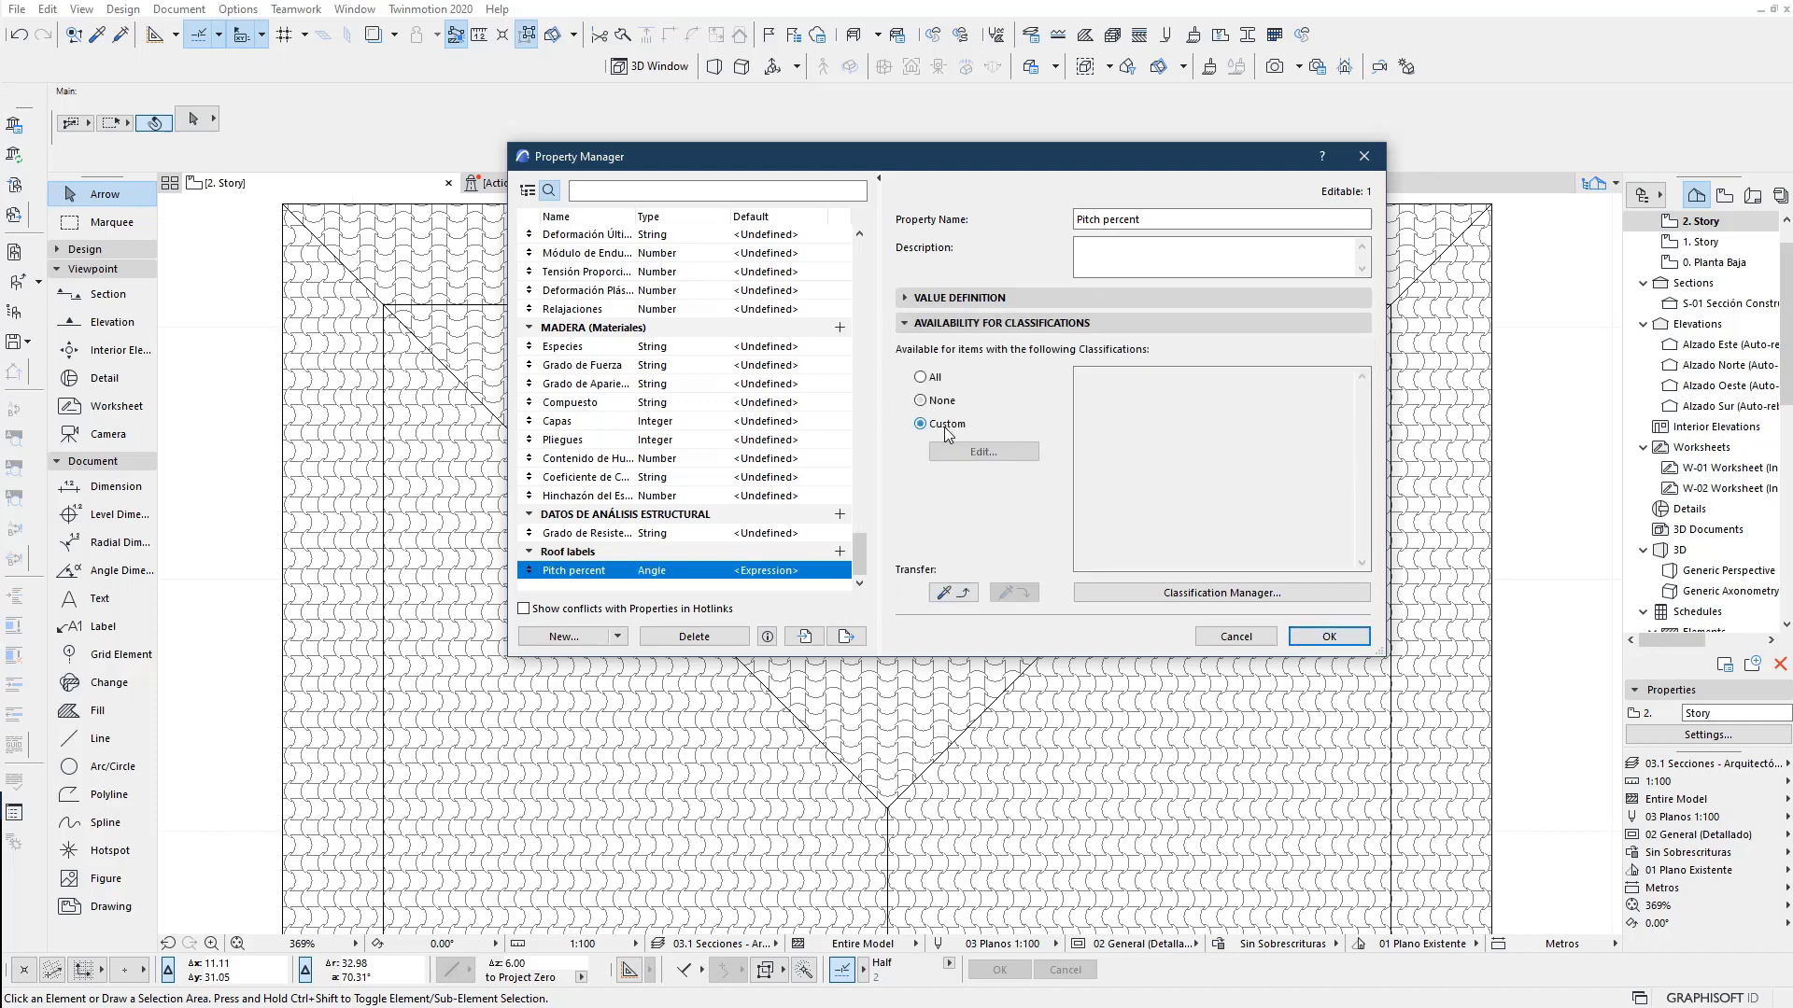
click(1022, 450)
Limit Pitch percent to the Cubierta classification and save the Property Manager
click(741, 250)
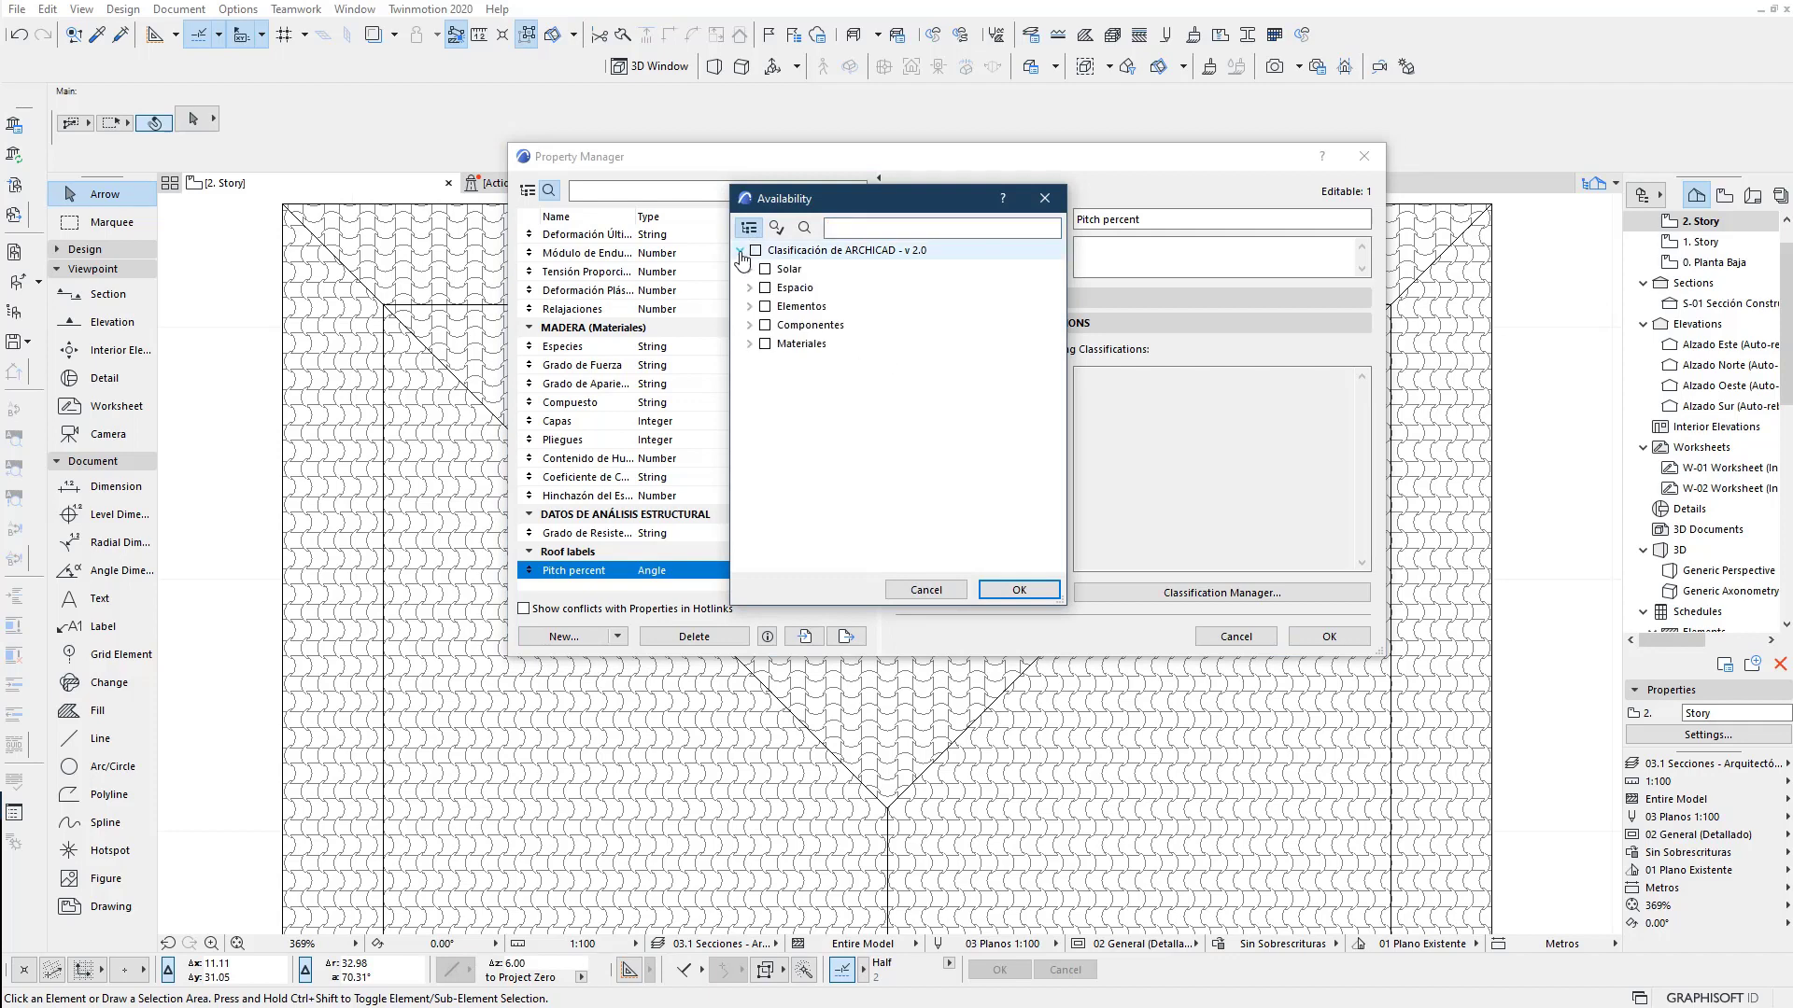
click(749, 306)
click(758, 325)
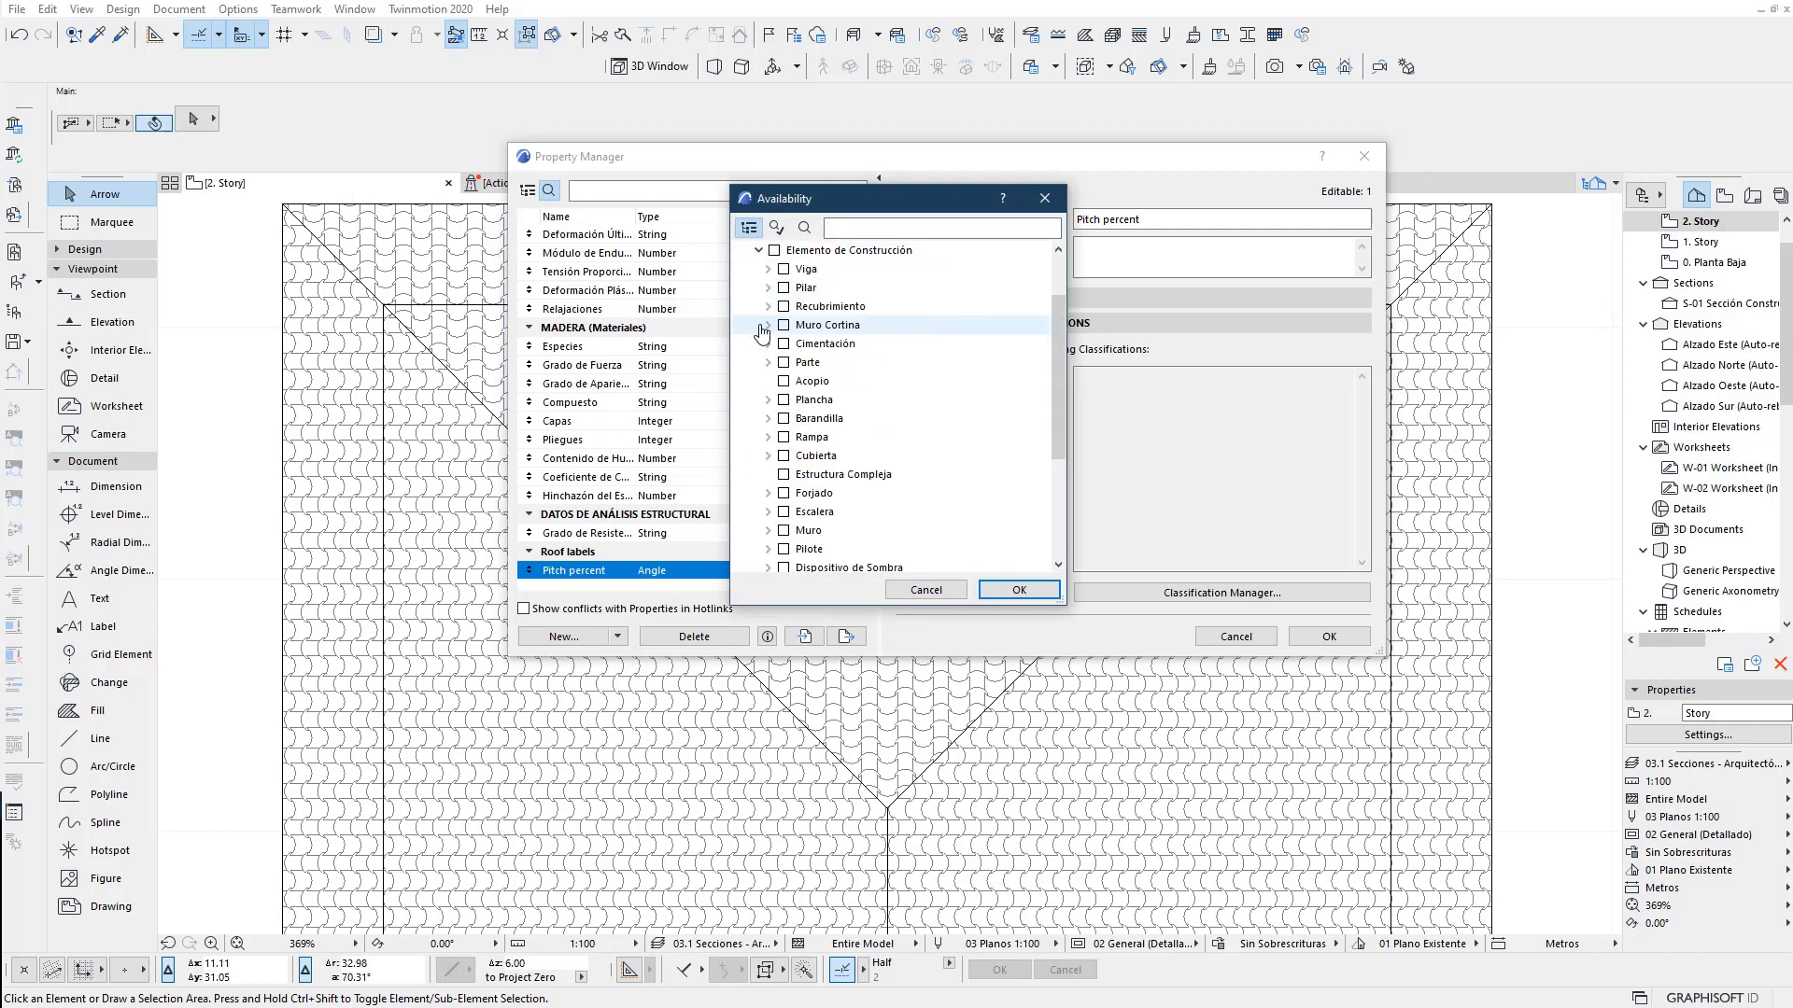
scroll(772, 411, down, 1)
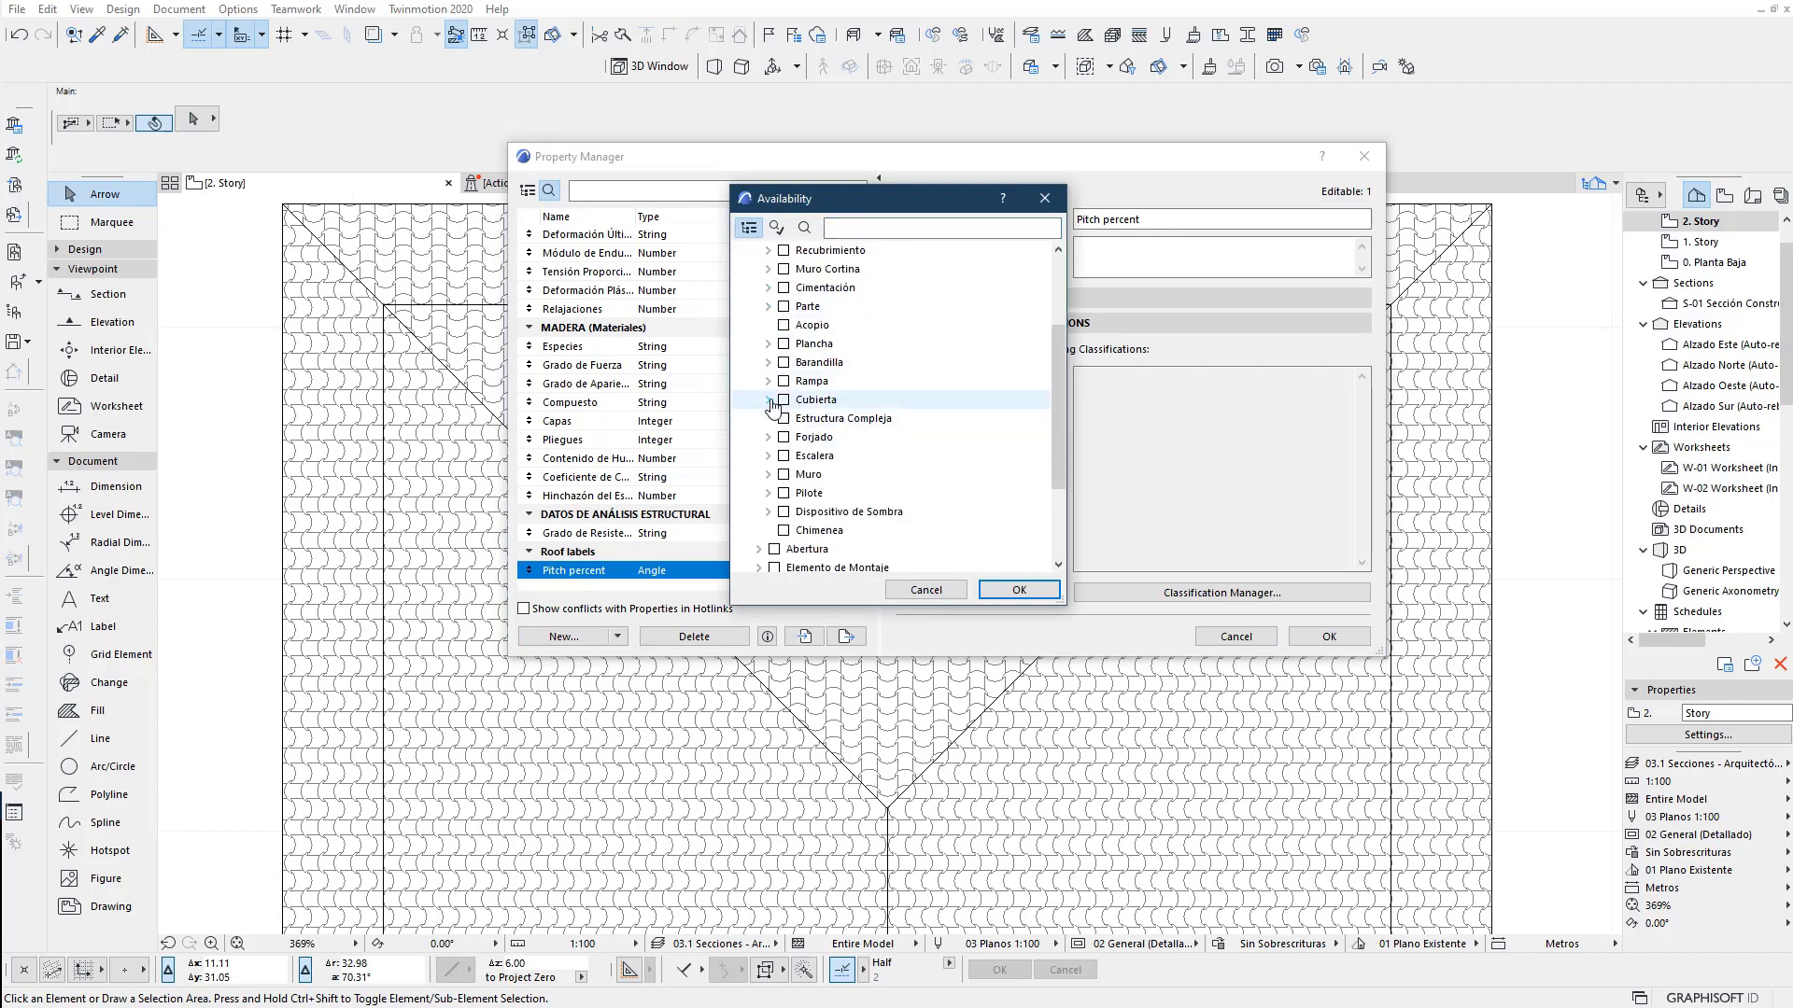
click(769, 402)
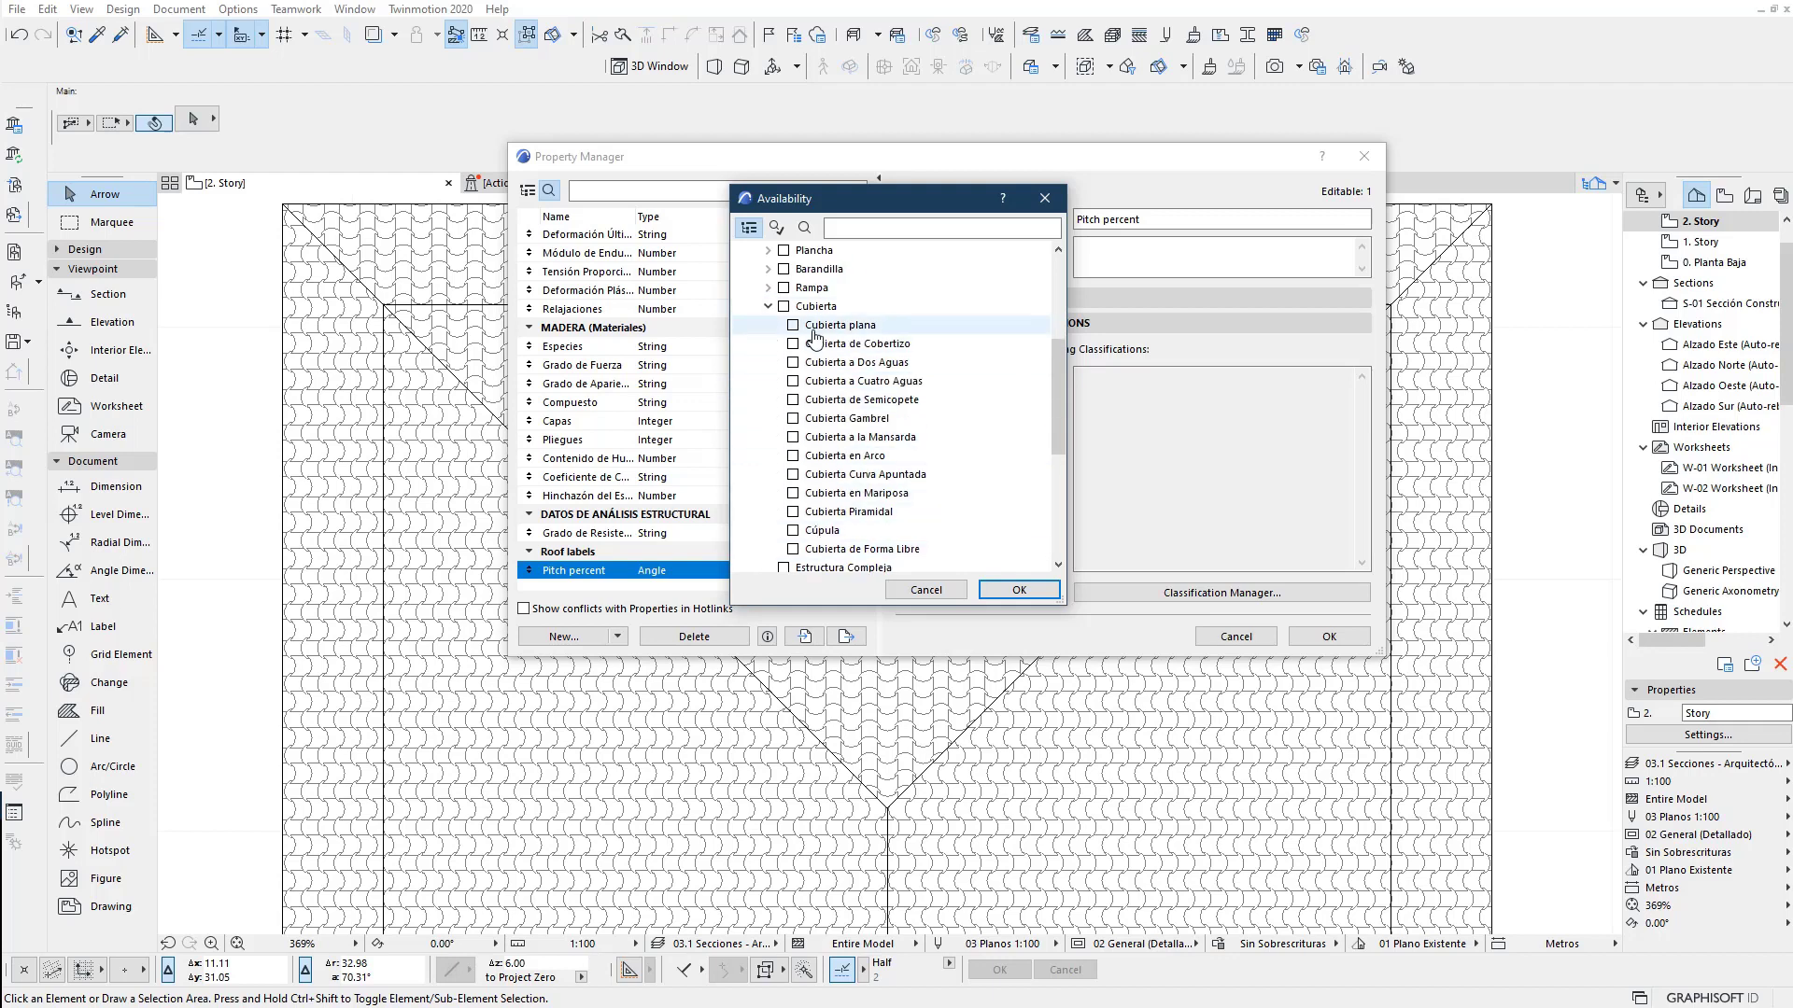
click(783, 307)
click(1019, 590)
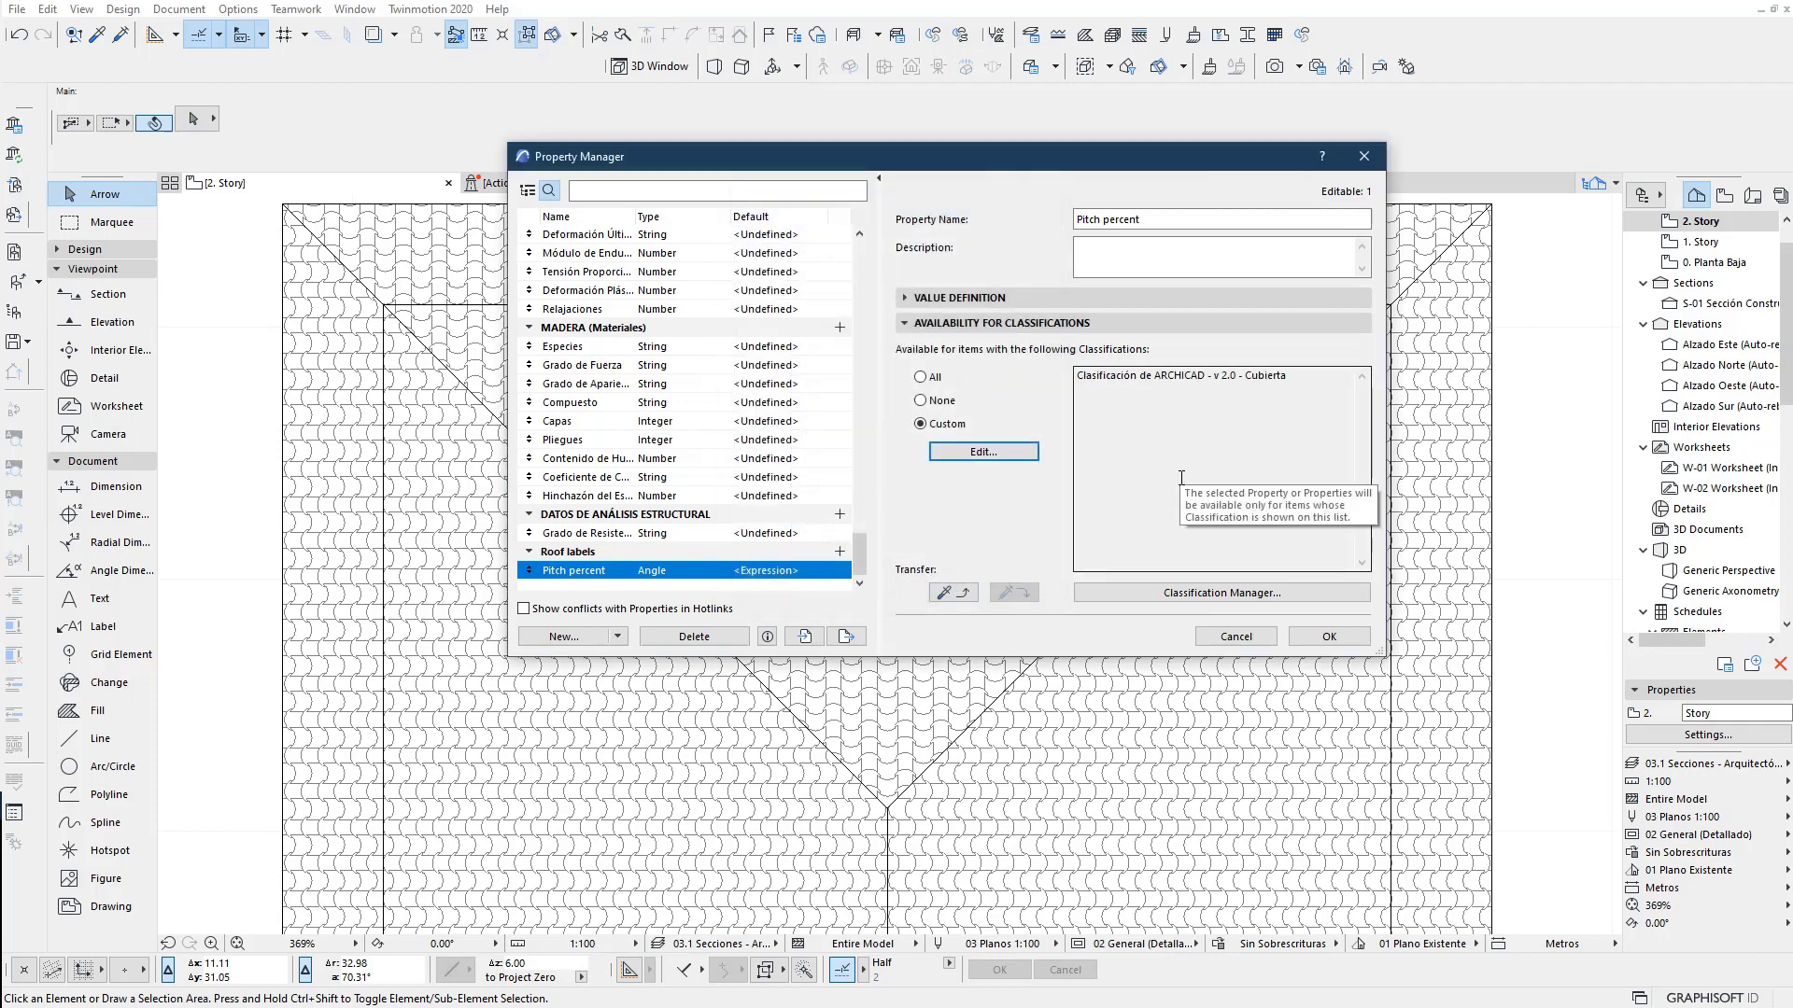
click(1328, 636)
click(1027, 388)
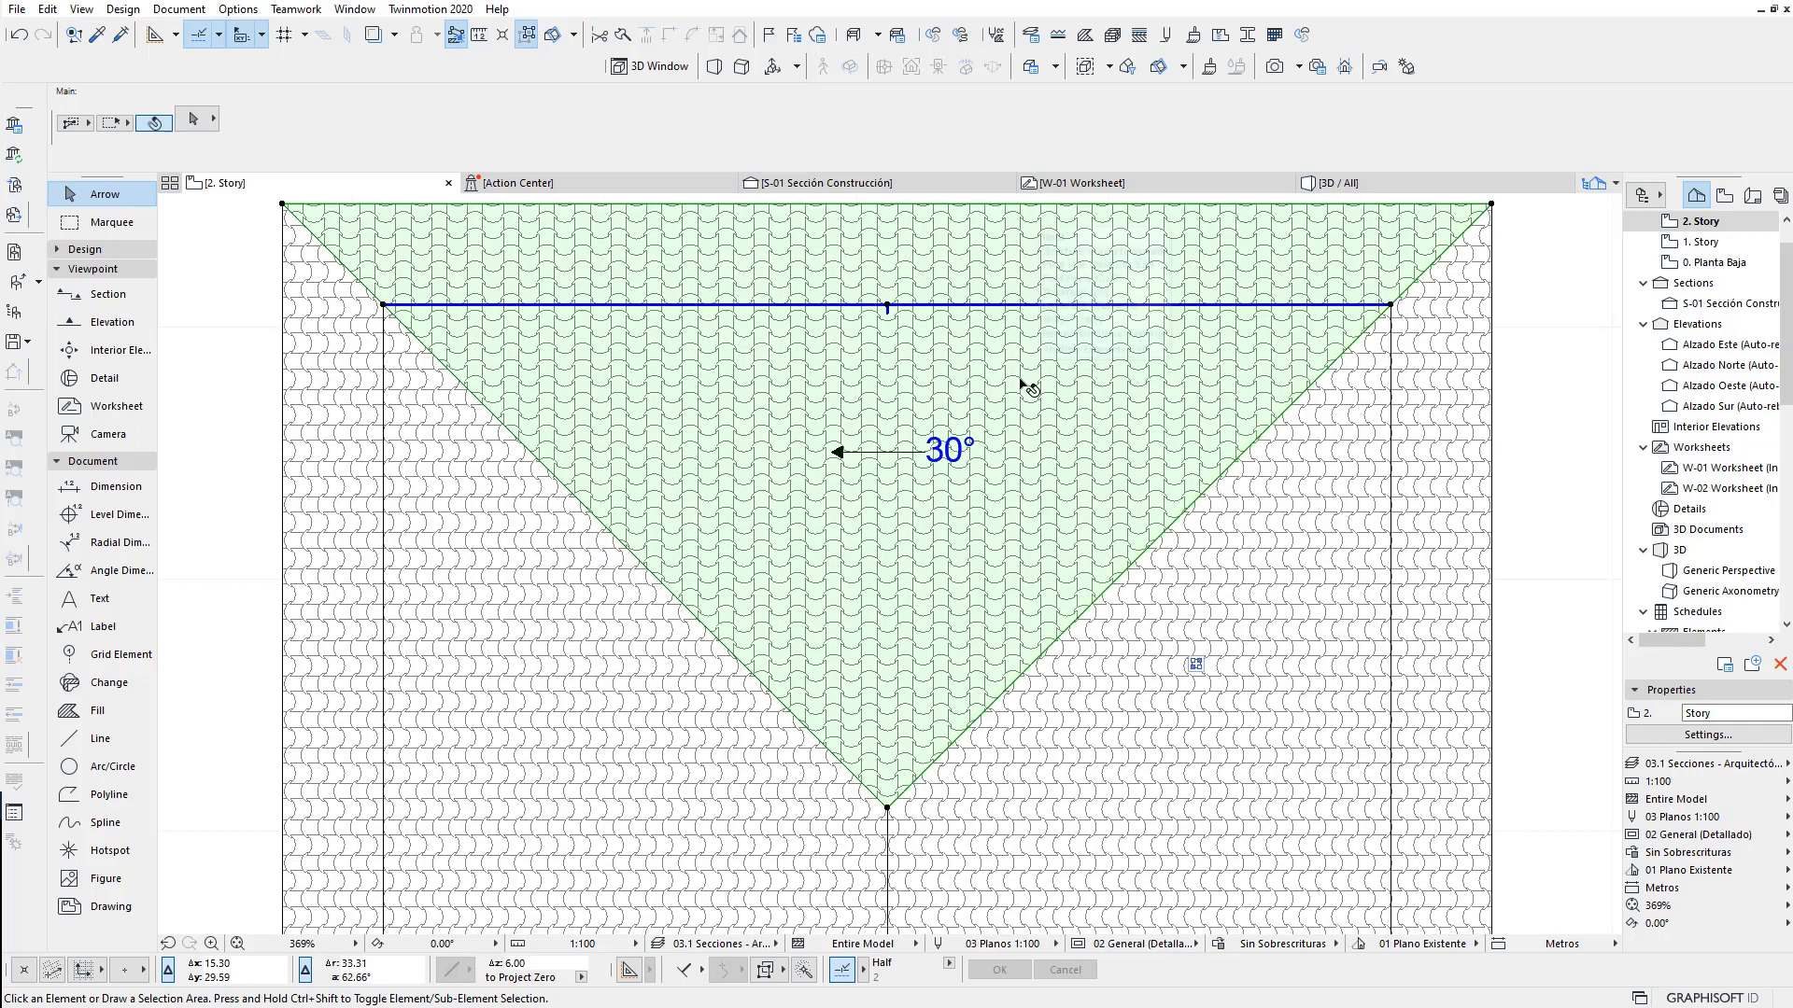
middle_drag(732, 388, 716, 469)
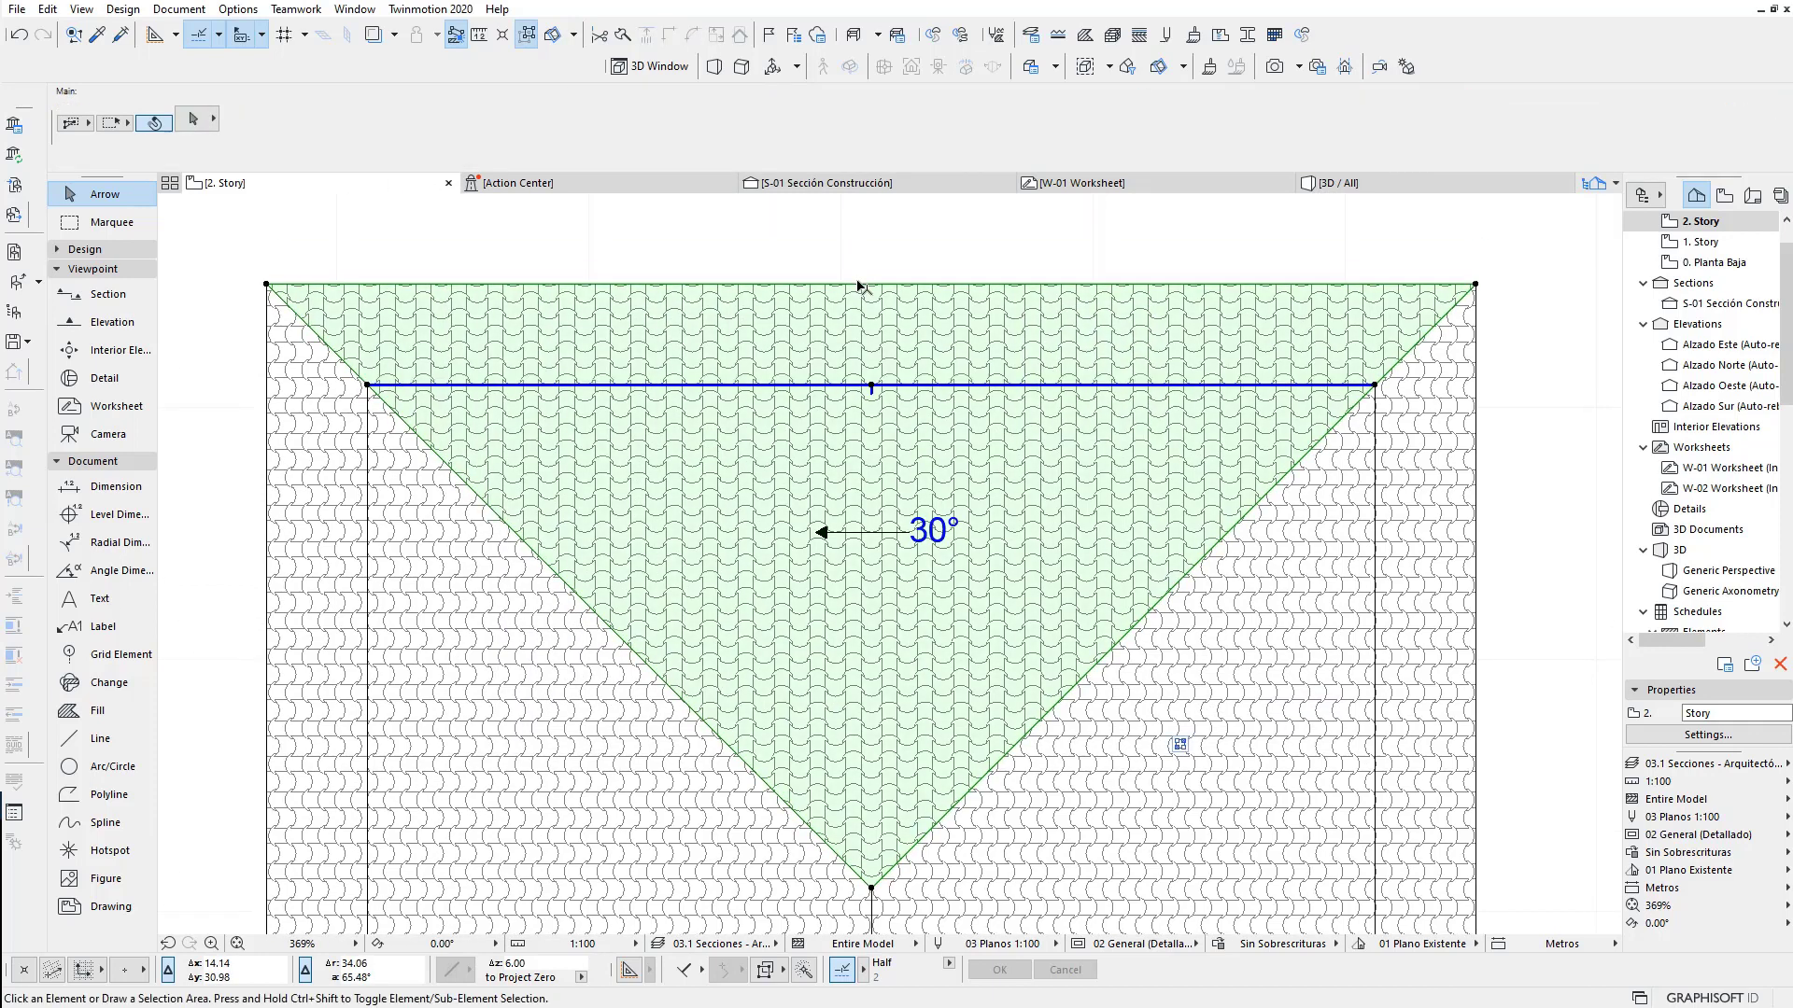
key(ctrl+t)
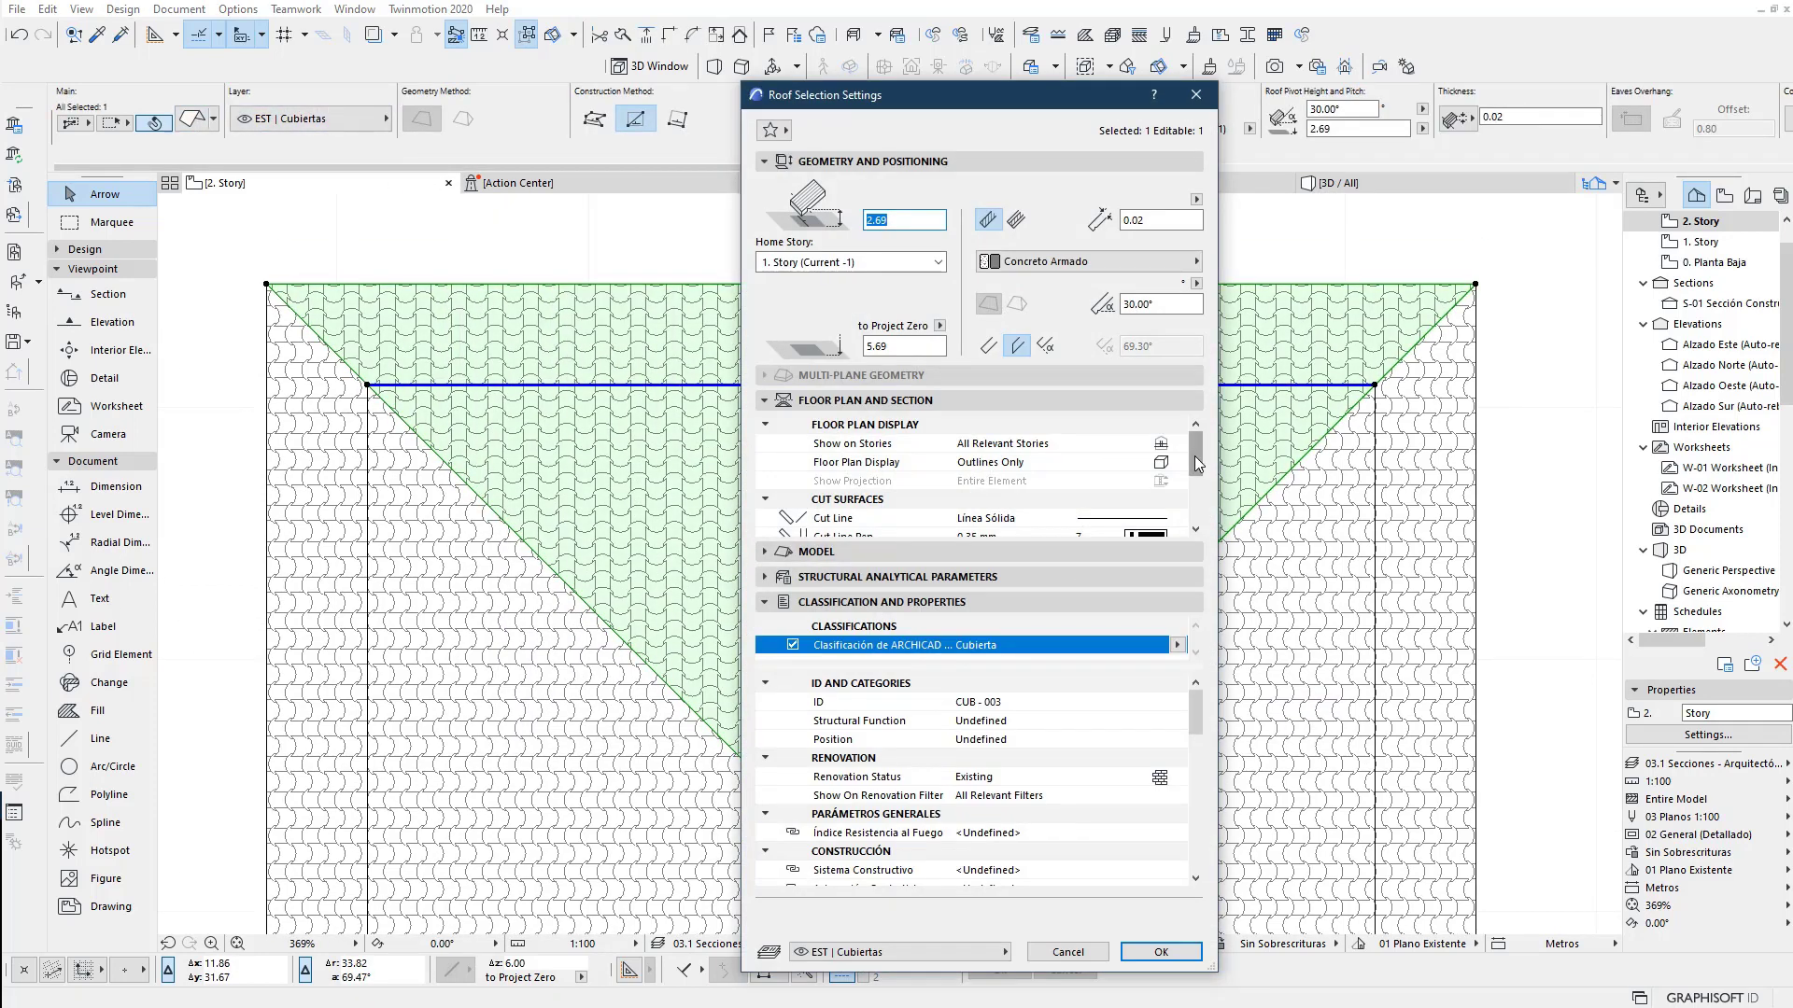
click(1021, 654)
click(1176, 645)
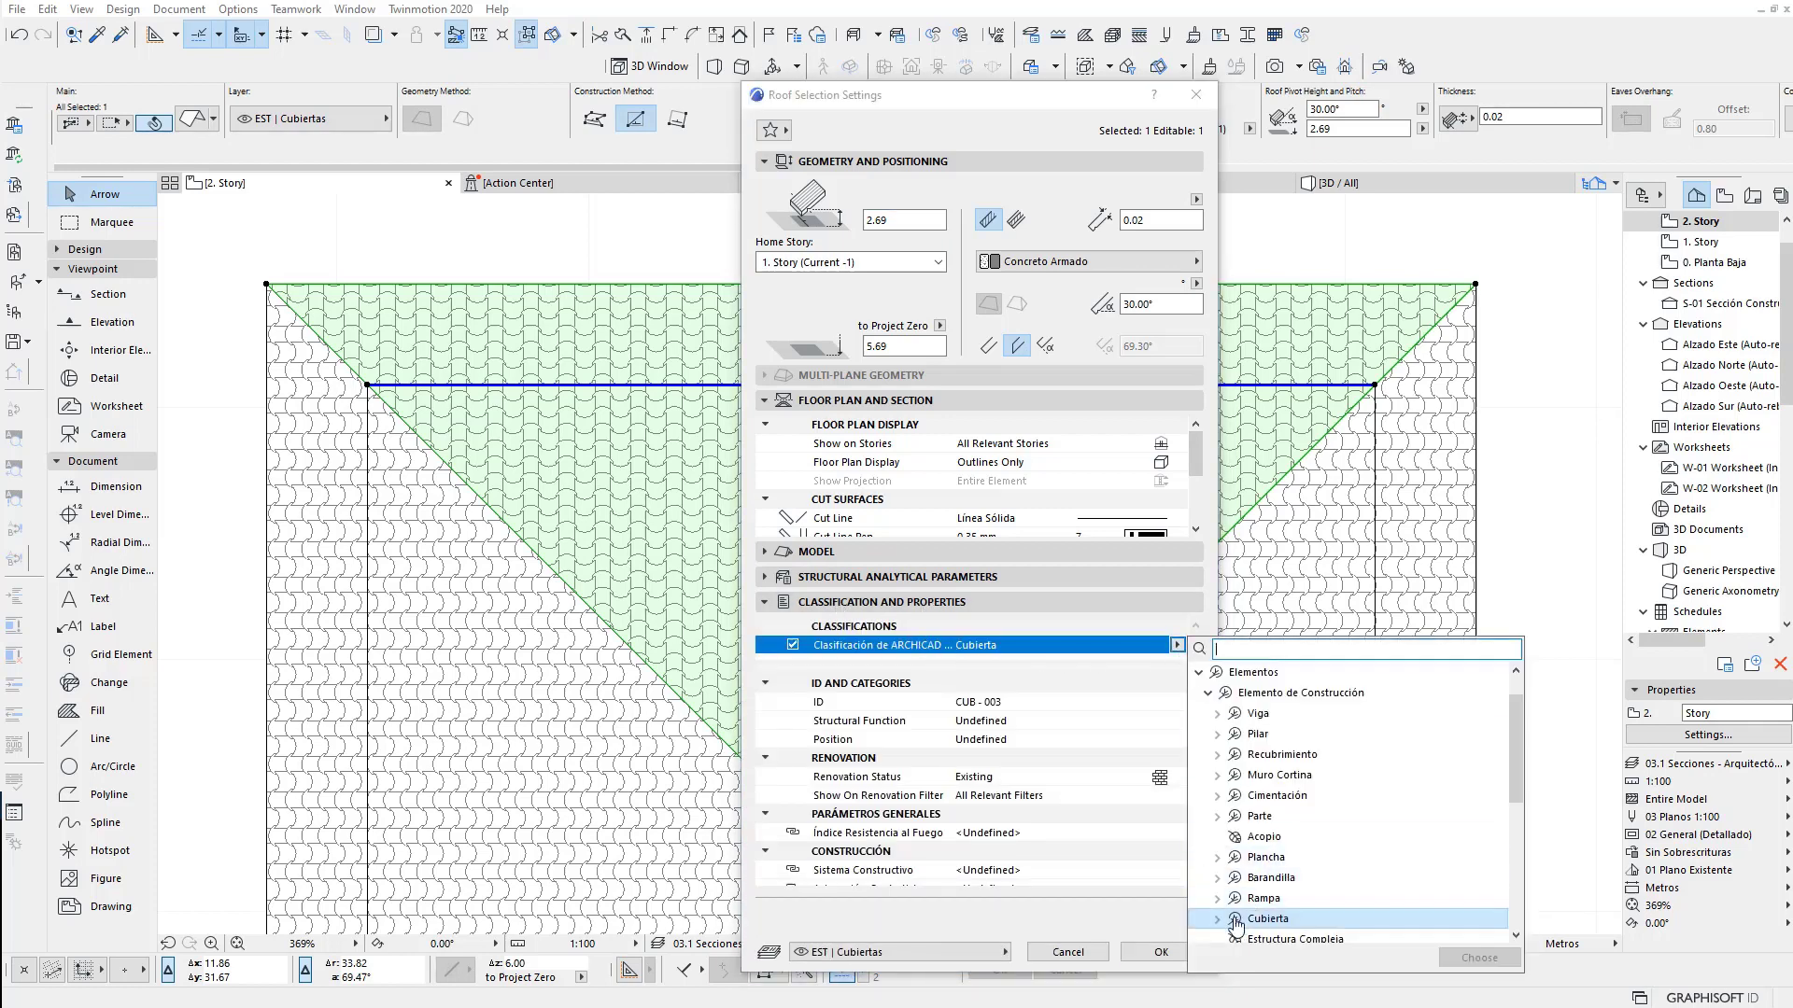
click(1300, 920)
click(1160, 951)
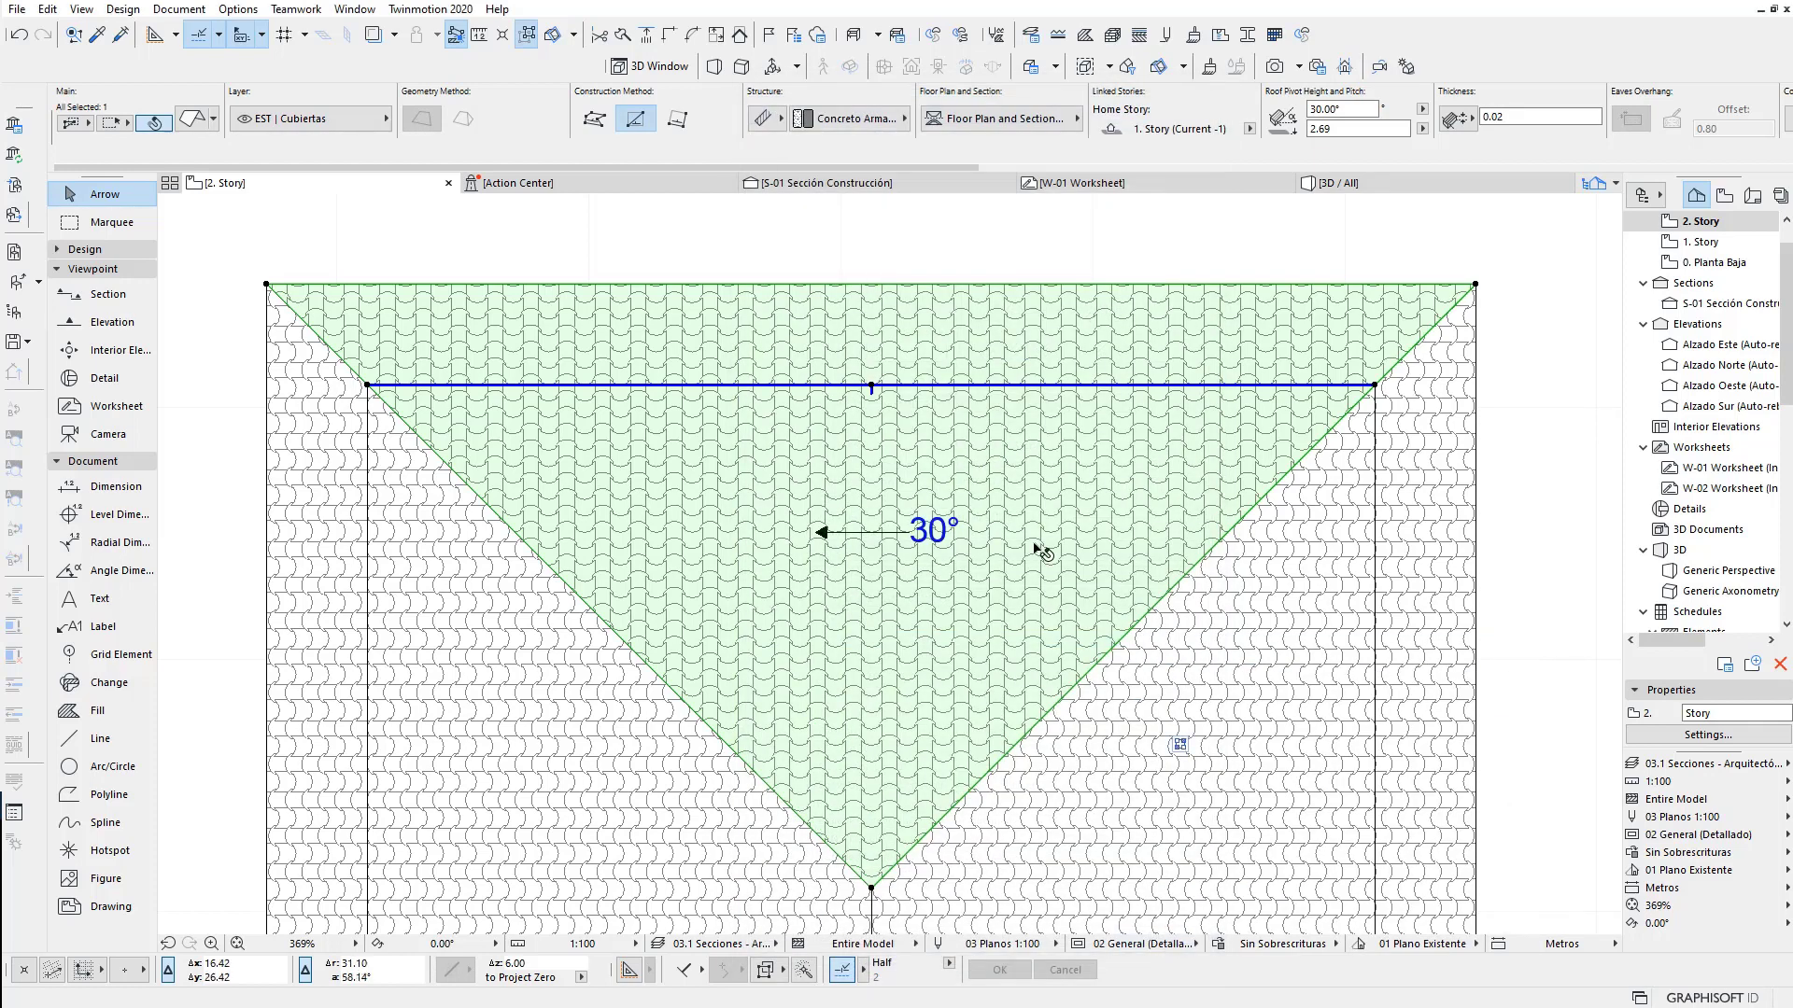
key(Escape)
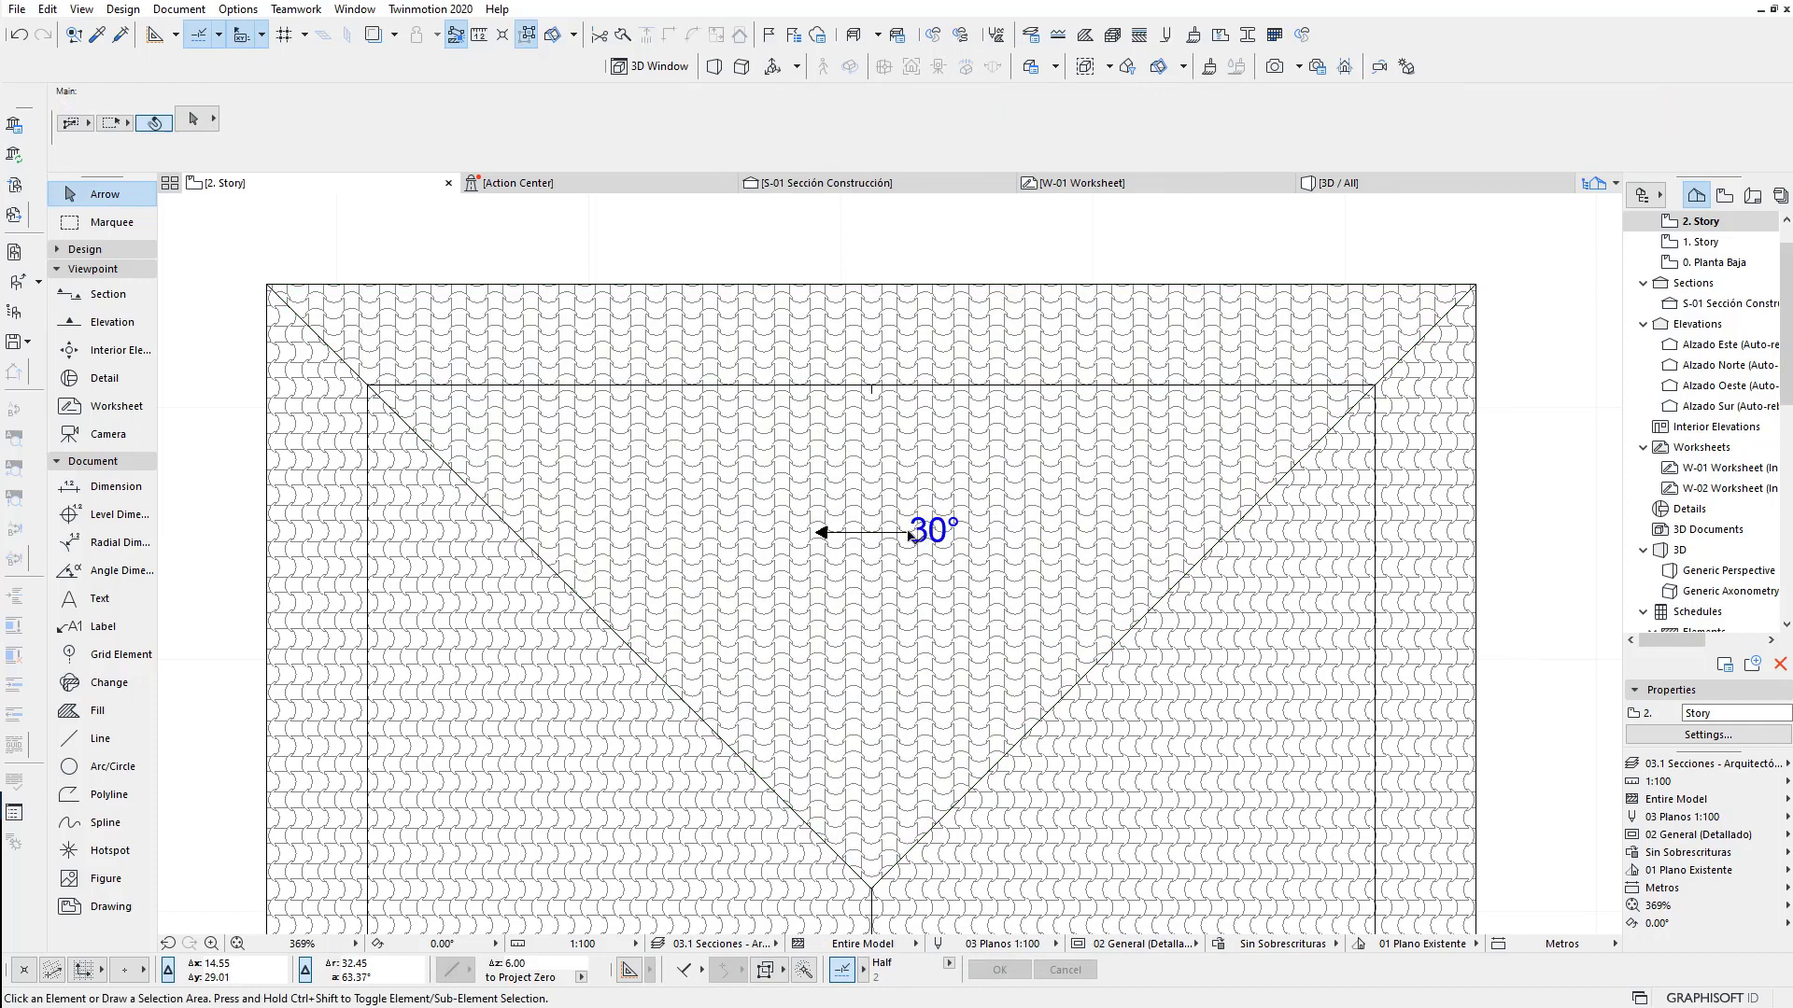
Insert the Roof labels > Pitch percent autotext into the 30° roof label
double_click(912, 534)
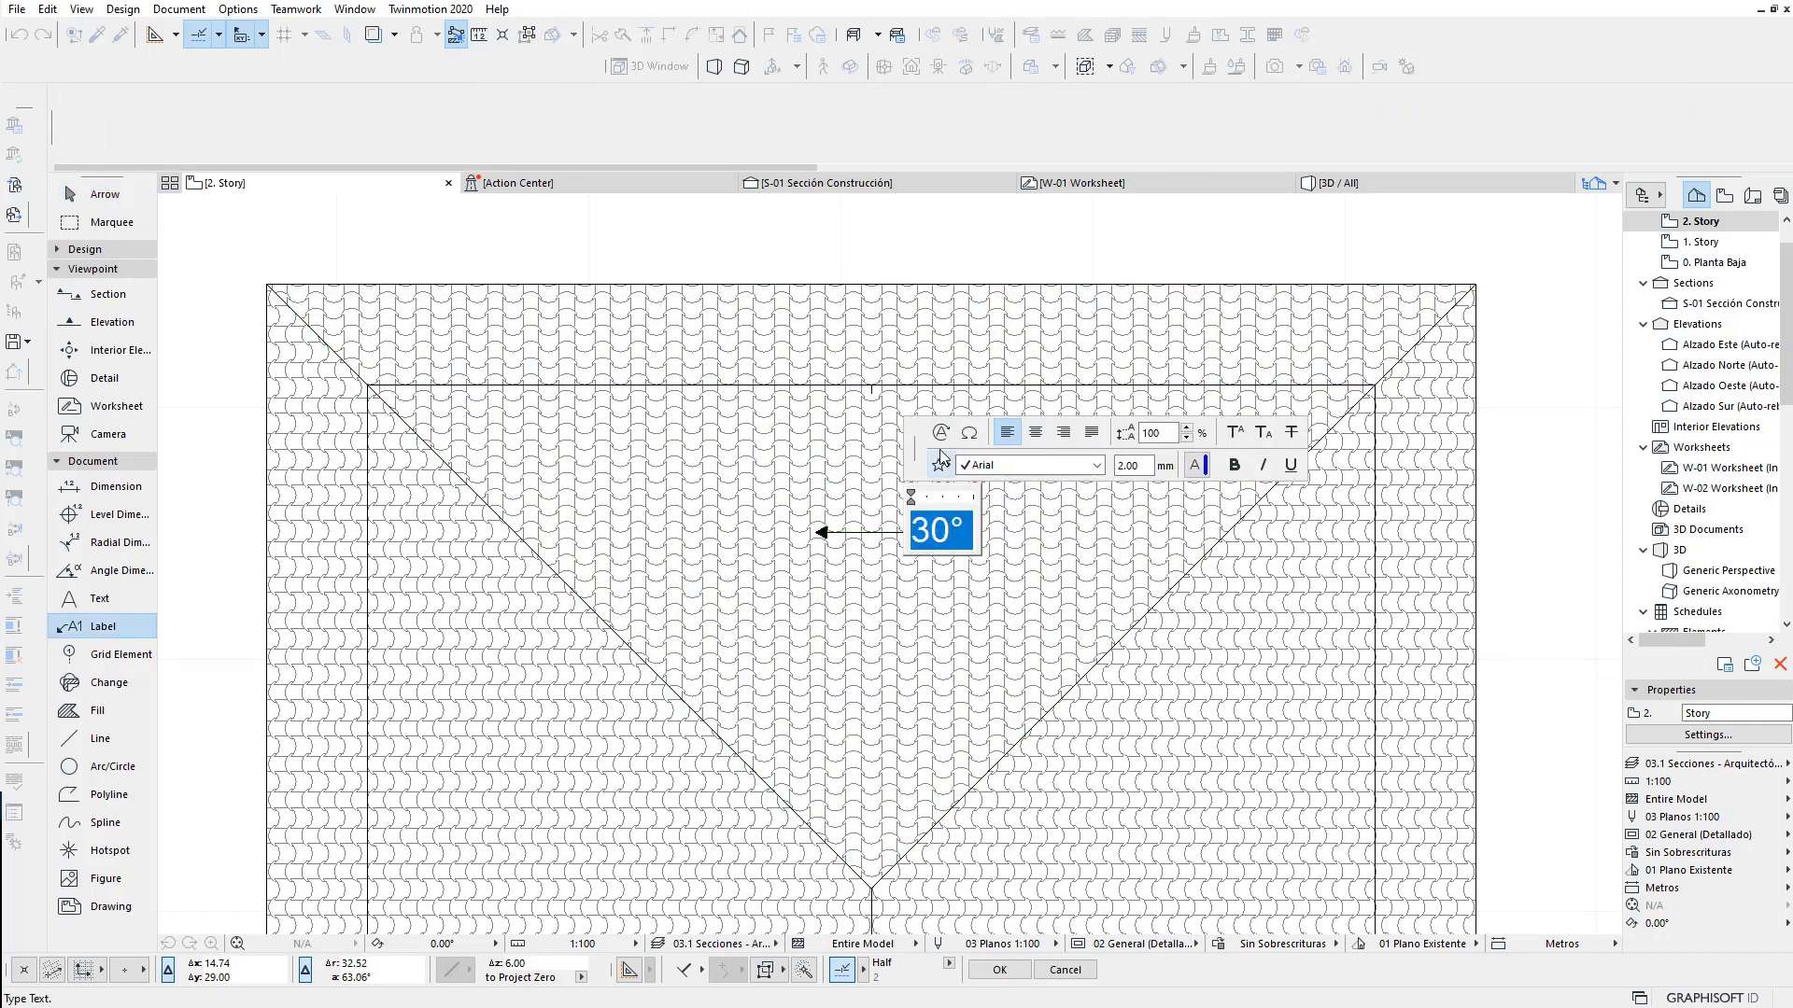
click(940, 434)
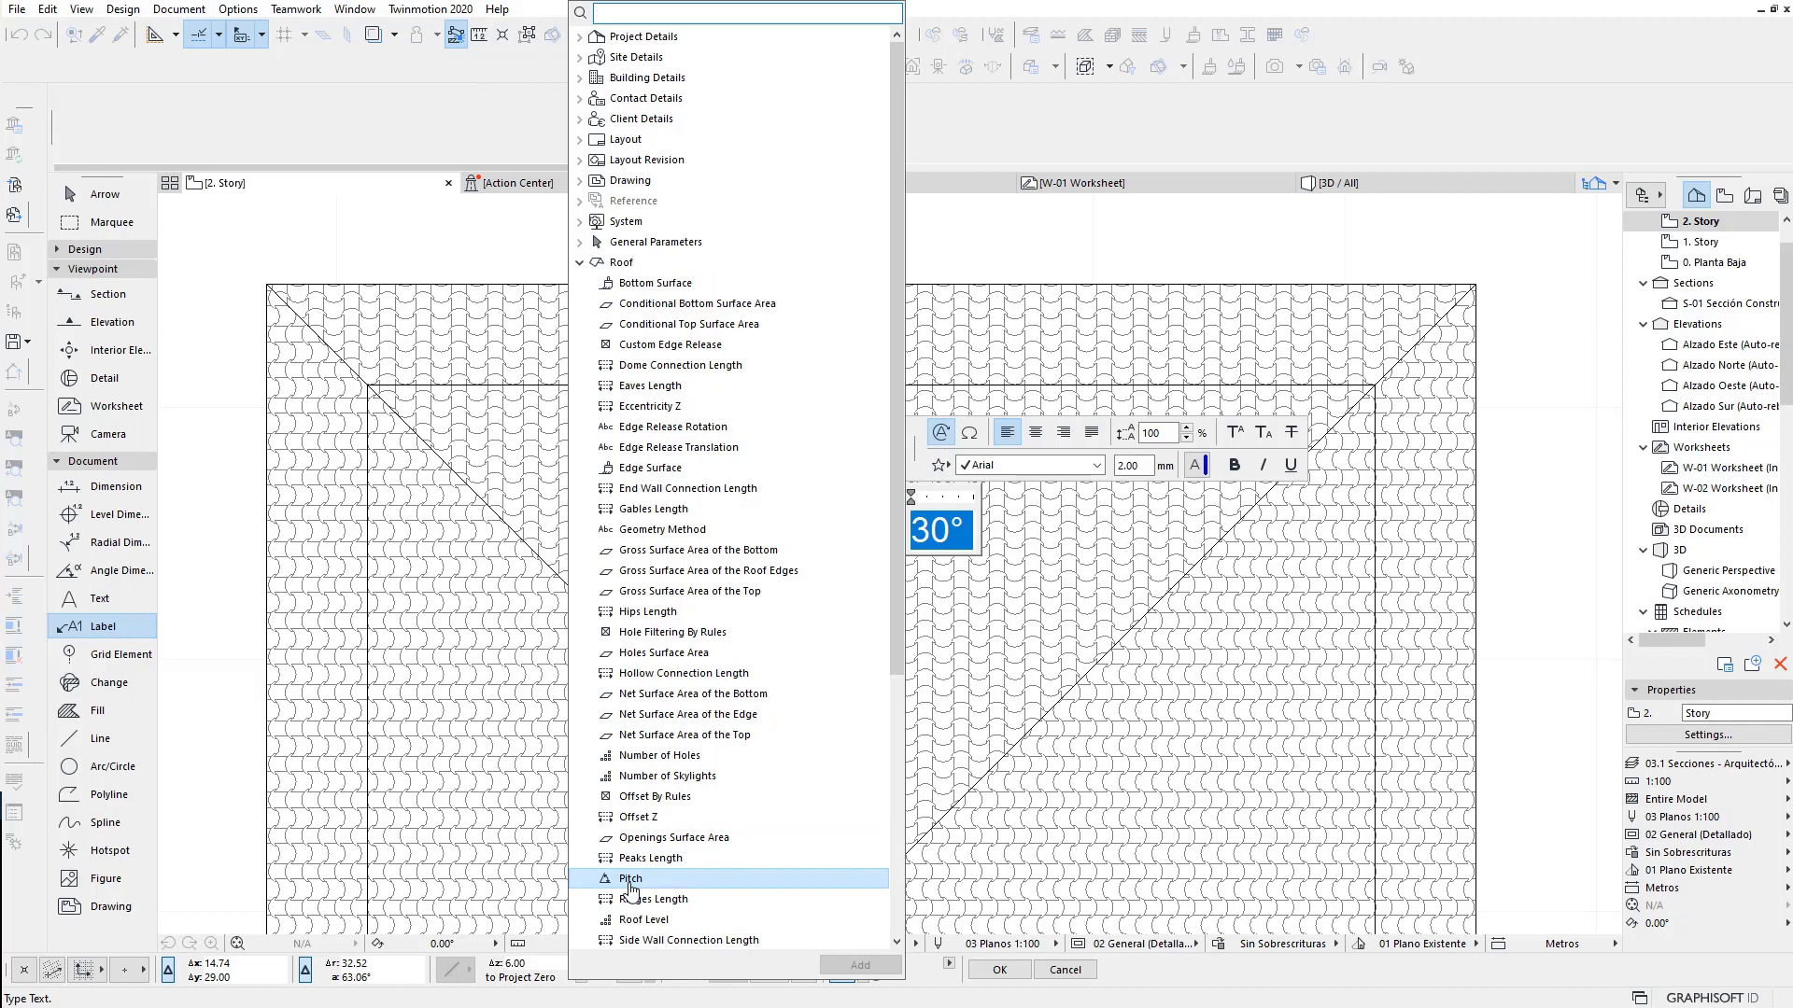
click(580, 262)
click(589, 447)
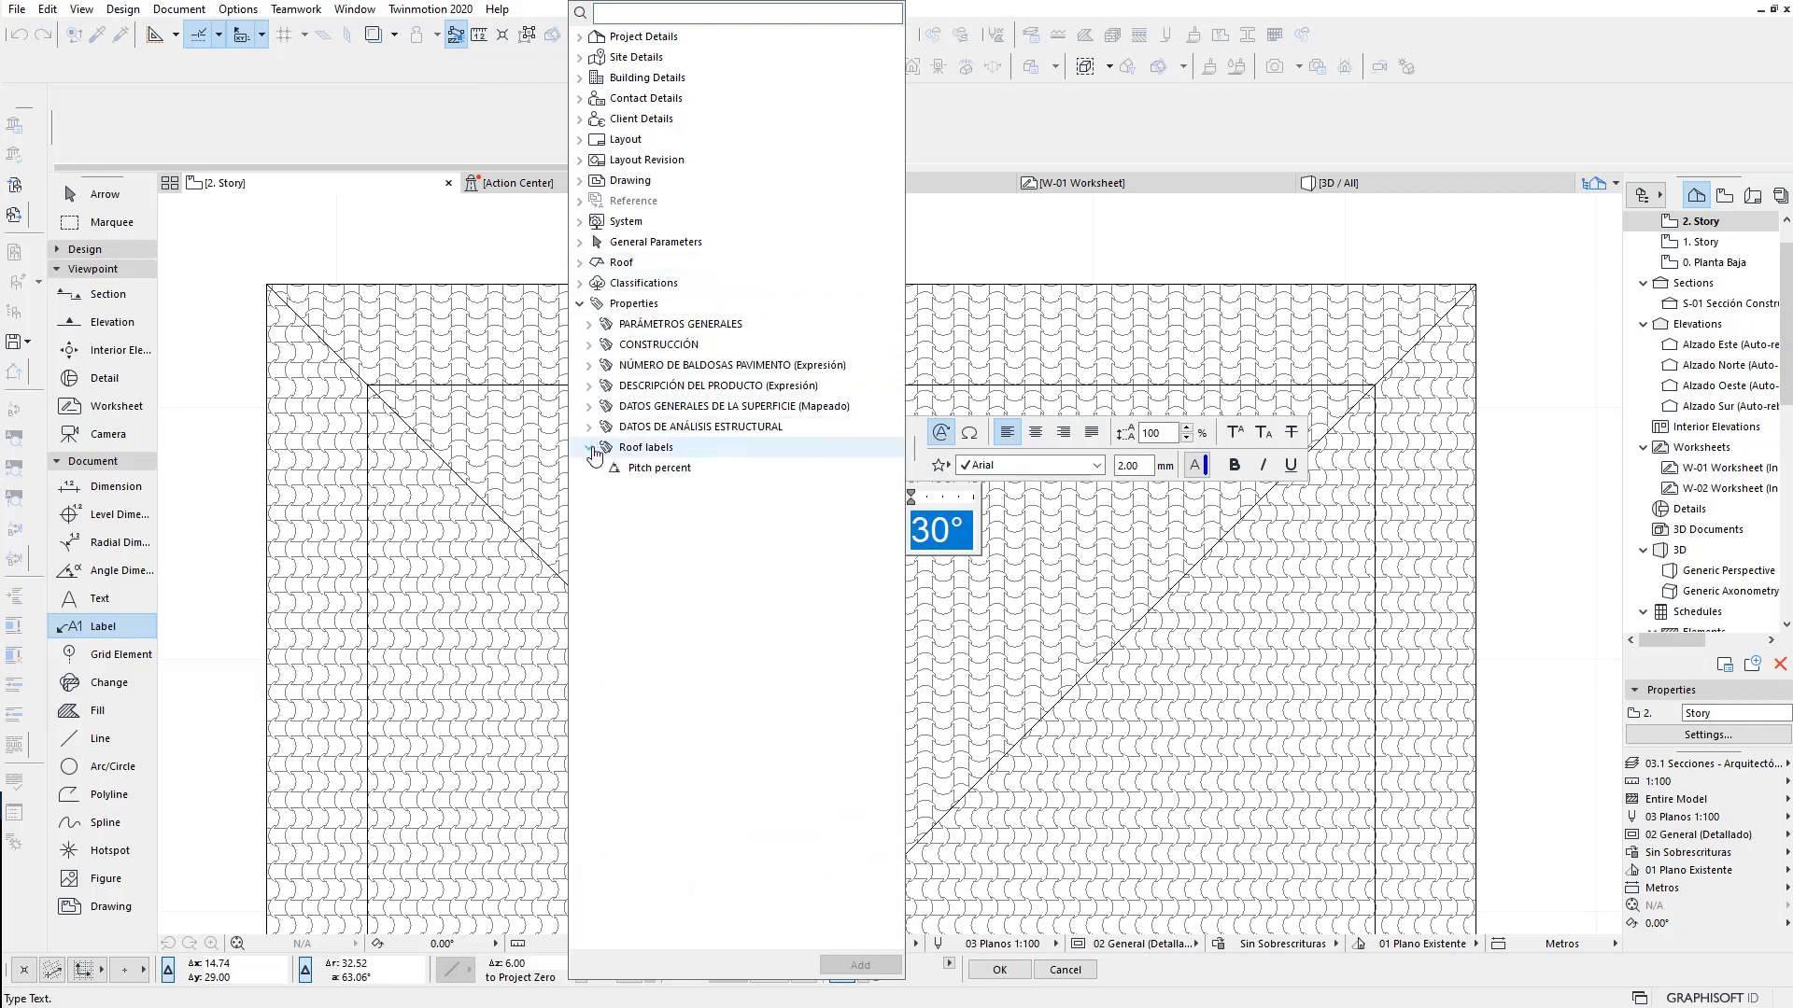
click(664, 474)
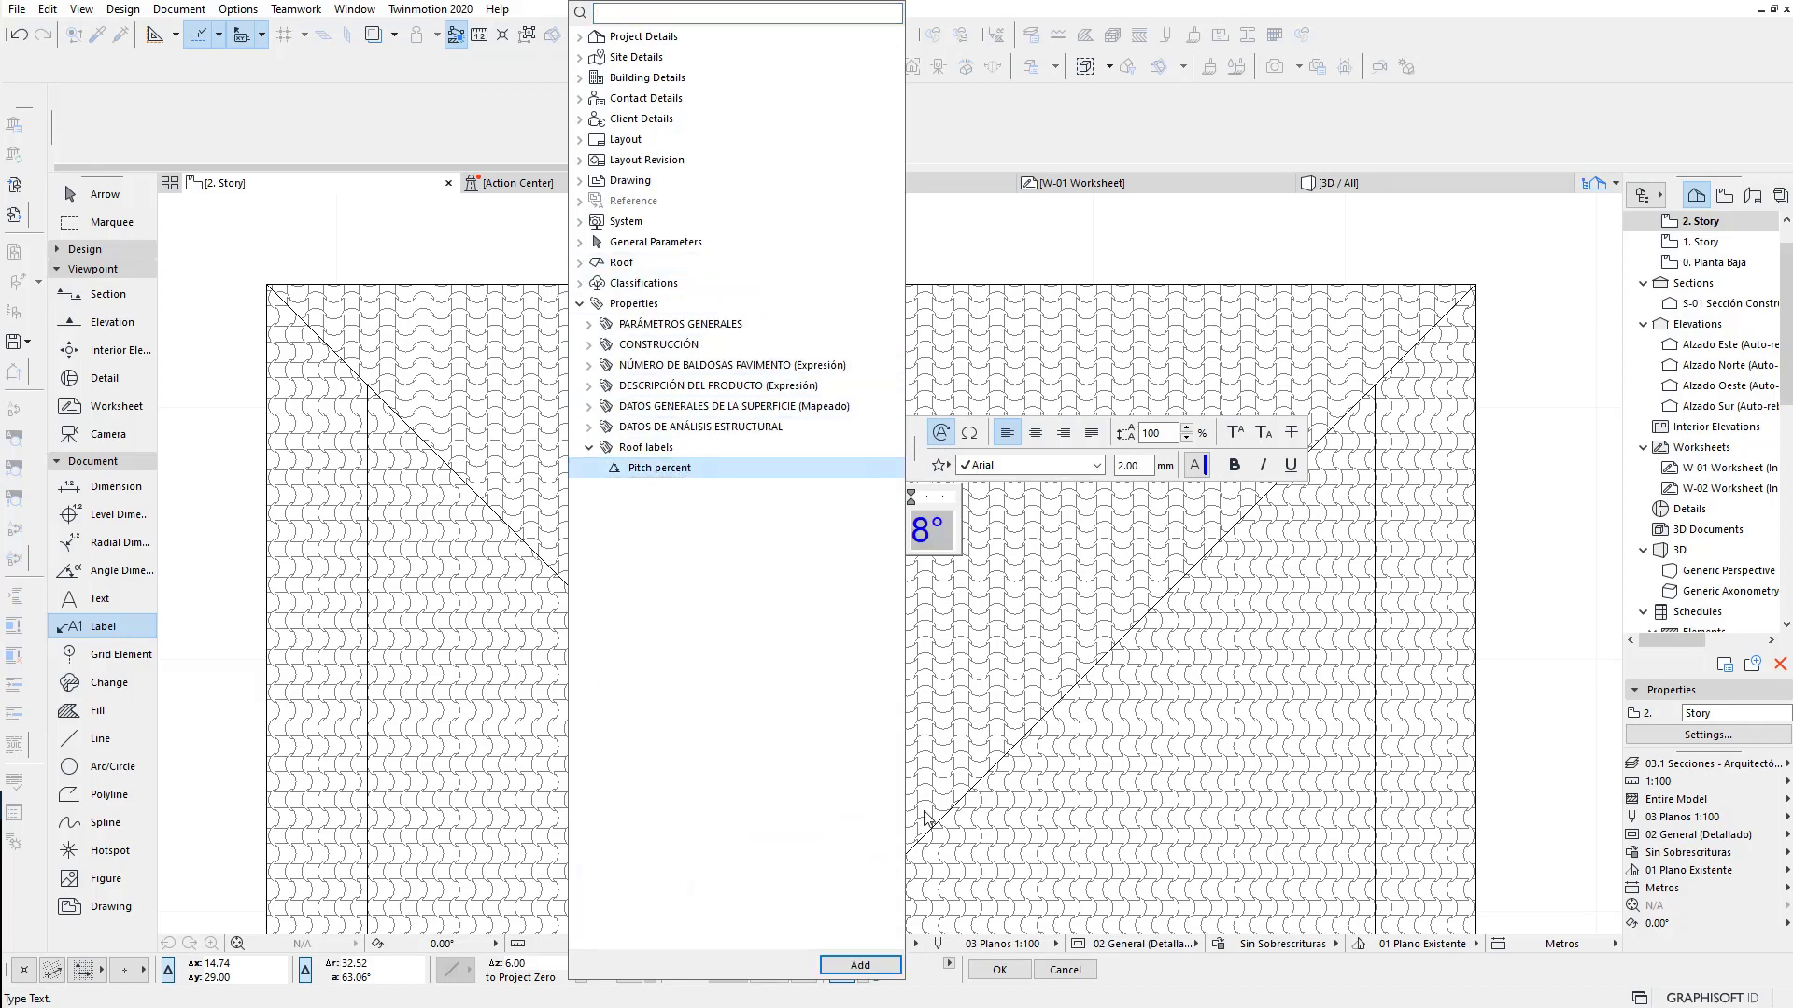
key(Return)
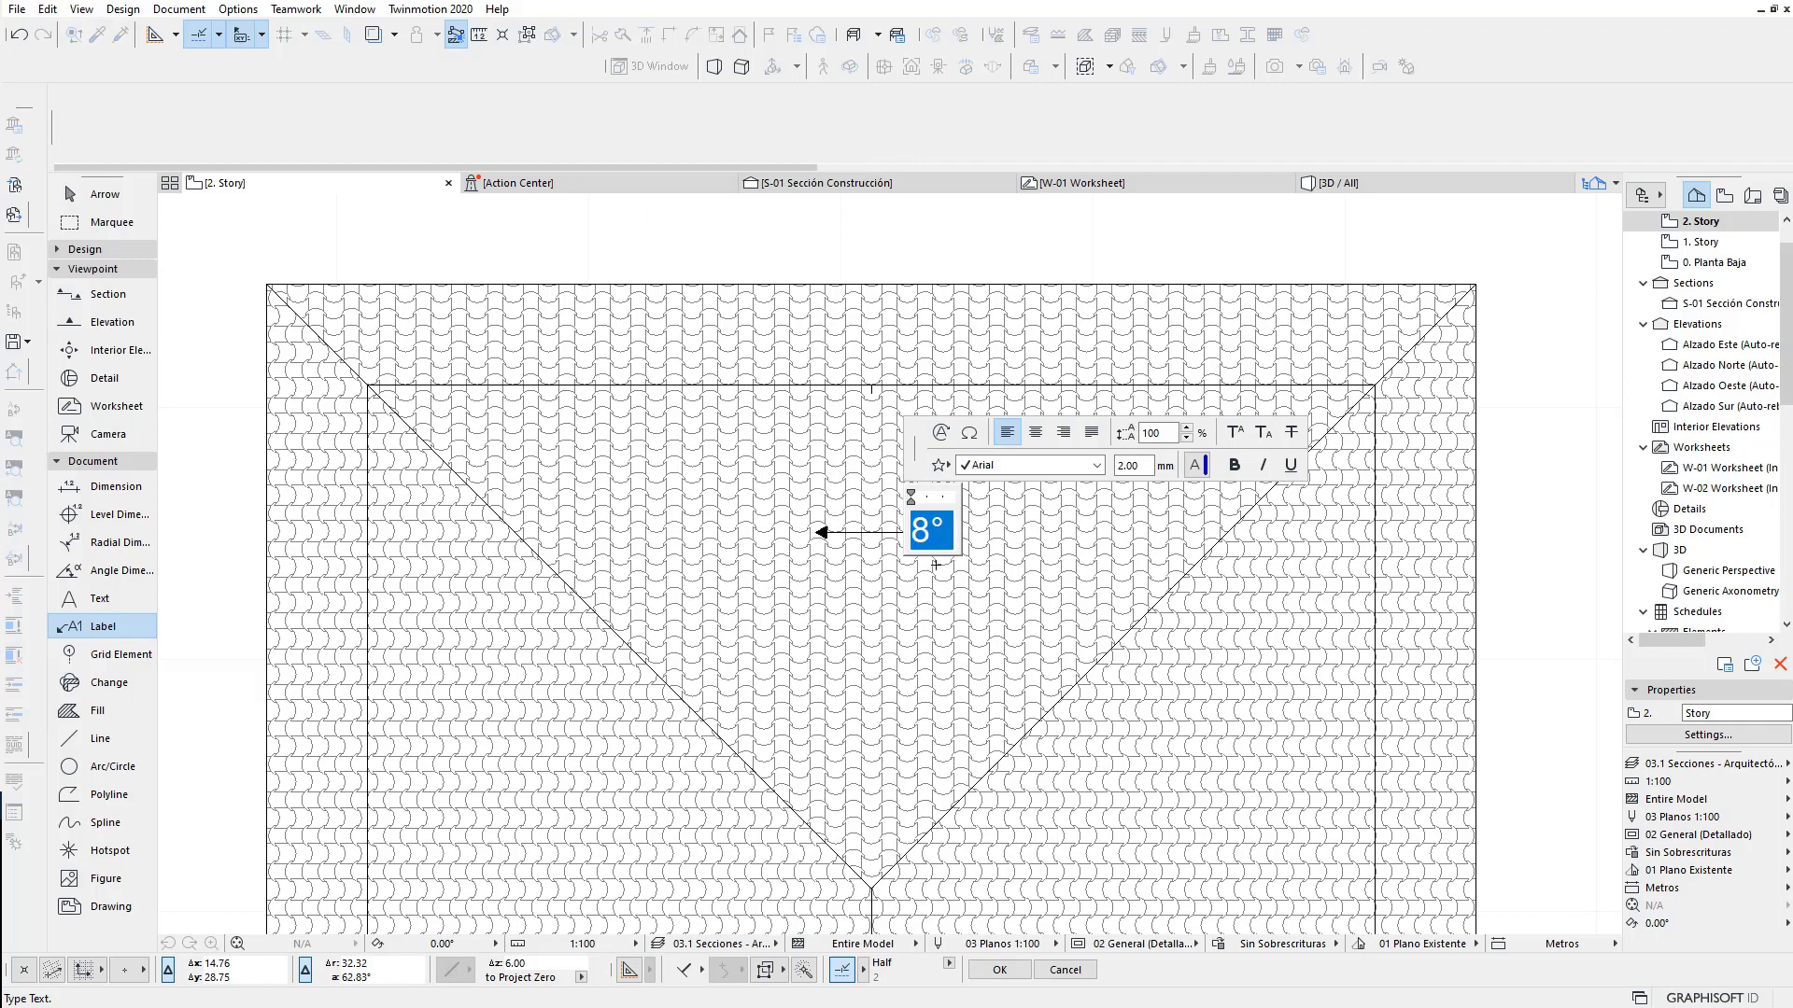
click(245, 13)
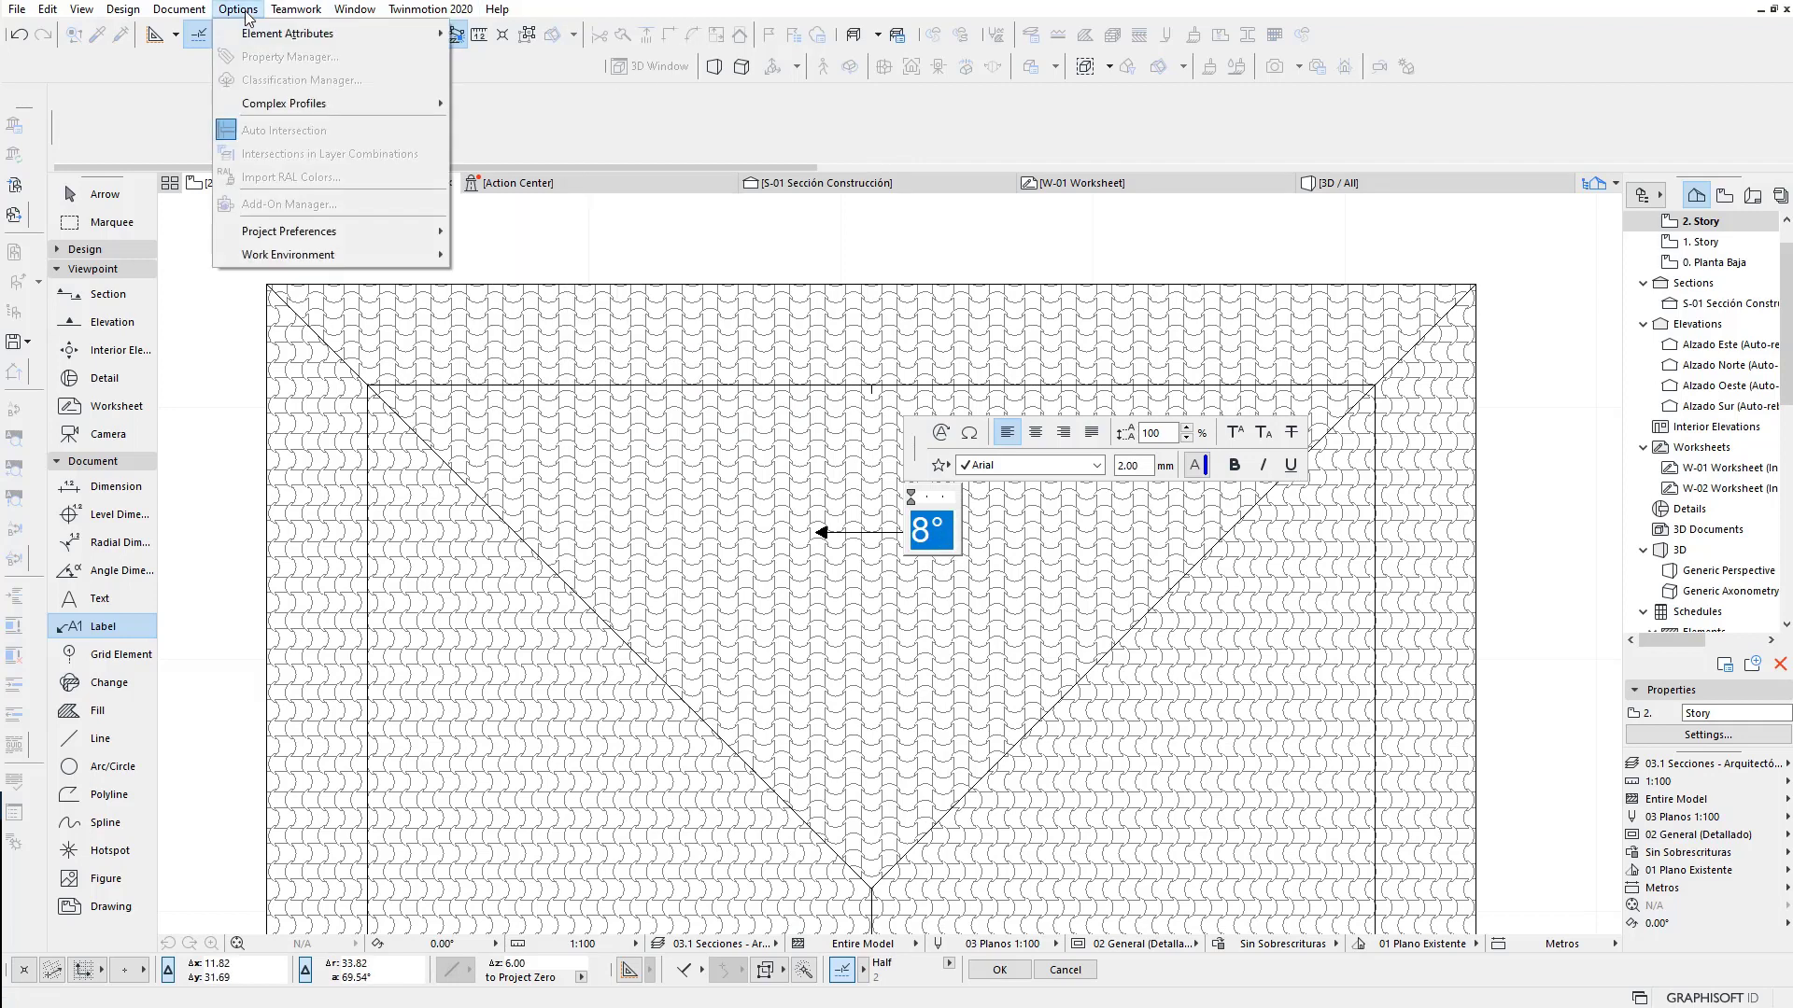
click(807, 245)
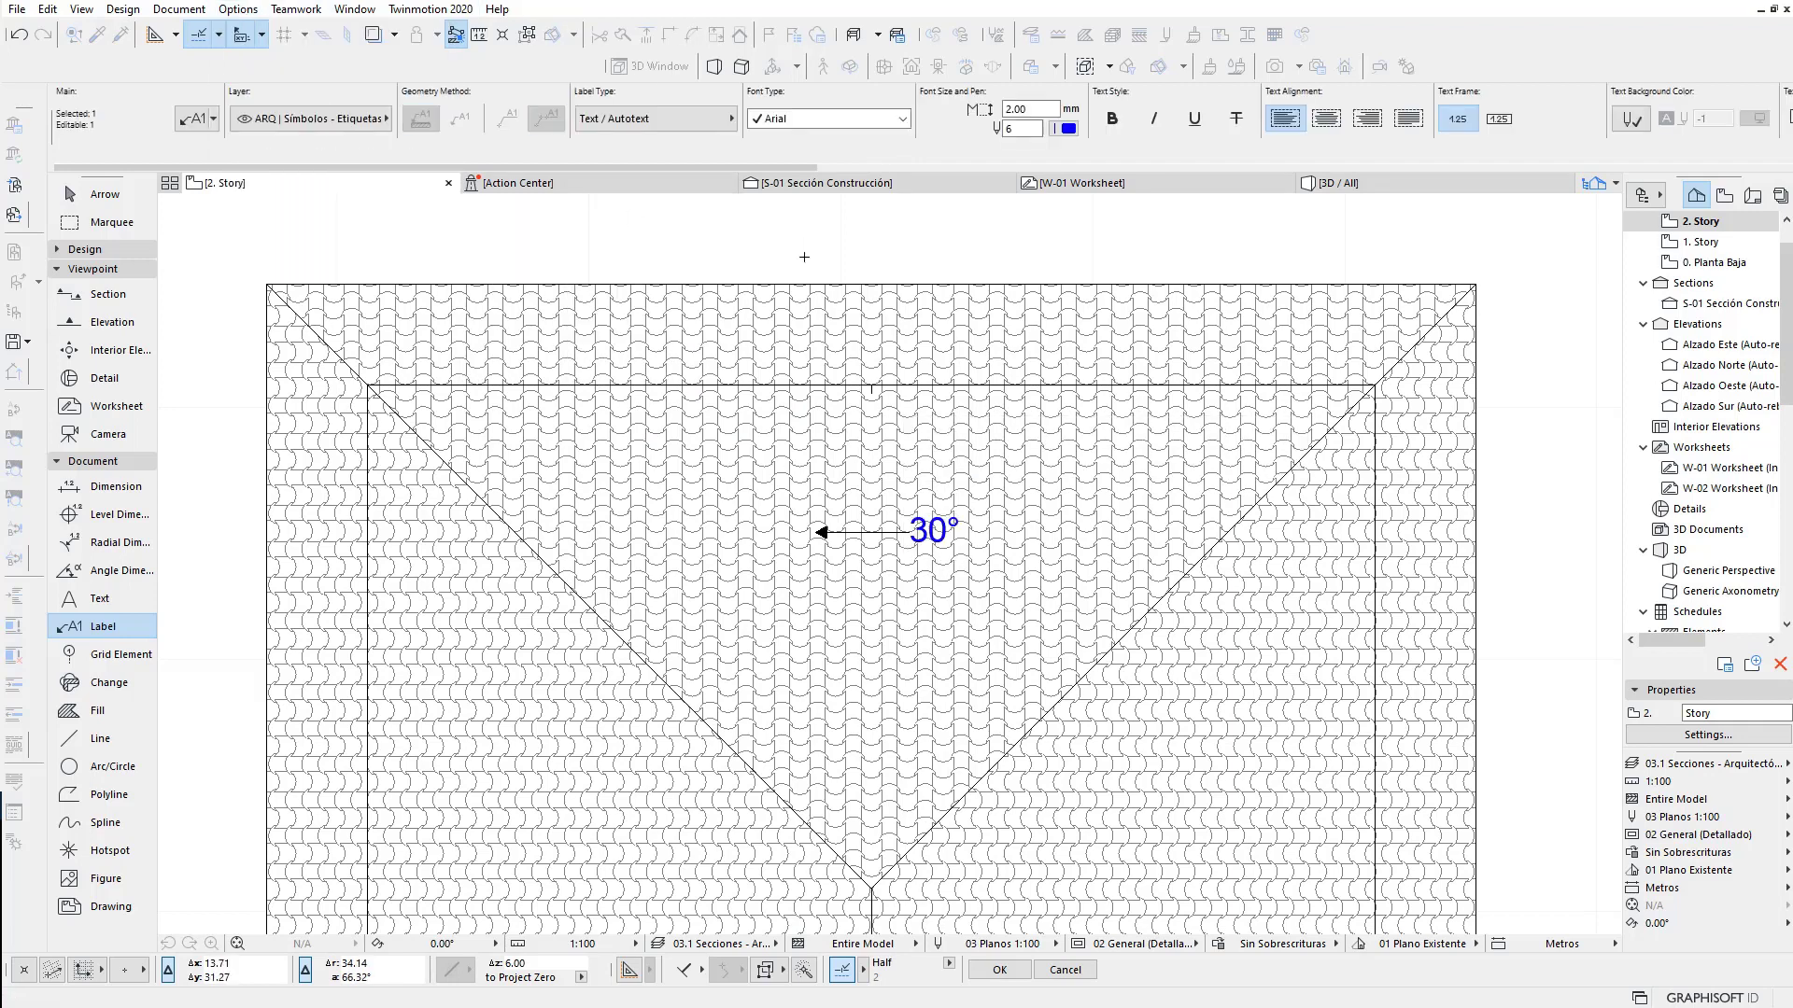
Change the Pitch percent expression to ( Pitch / 360 D ) * 100, marking 360 as degrees
click(237, 10)
click(280, 32)
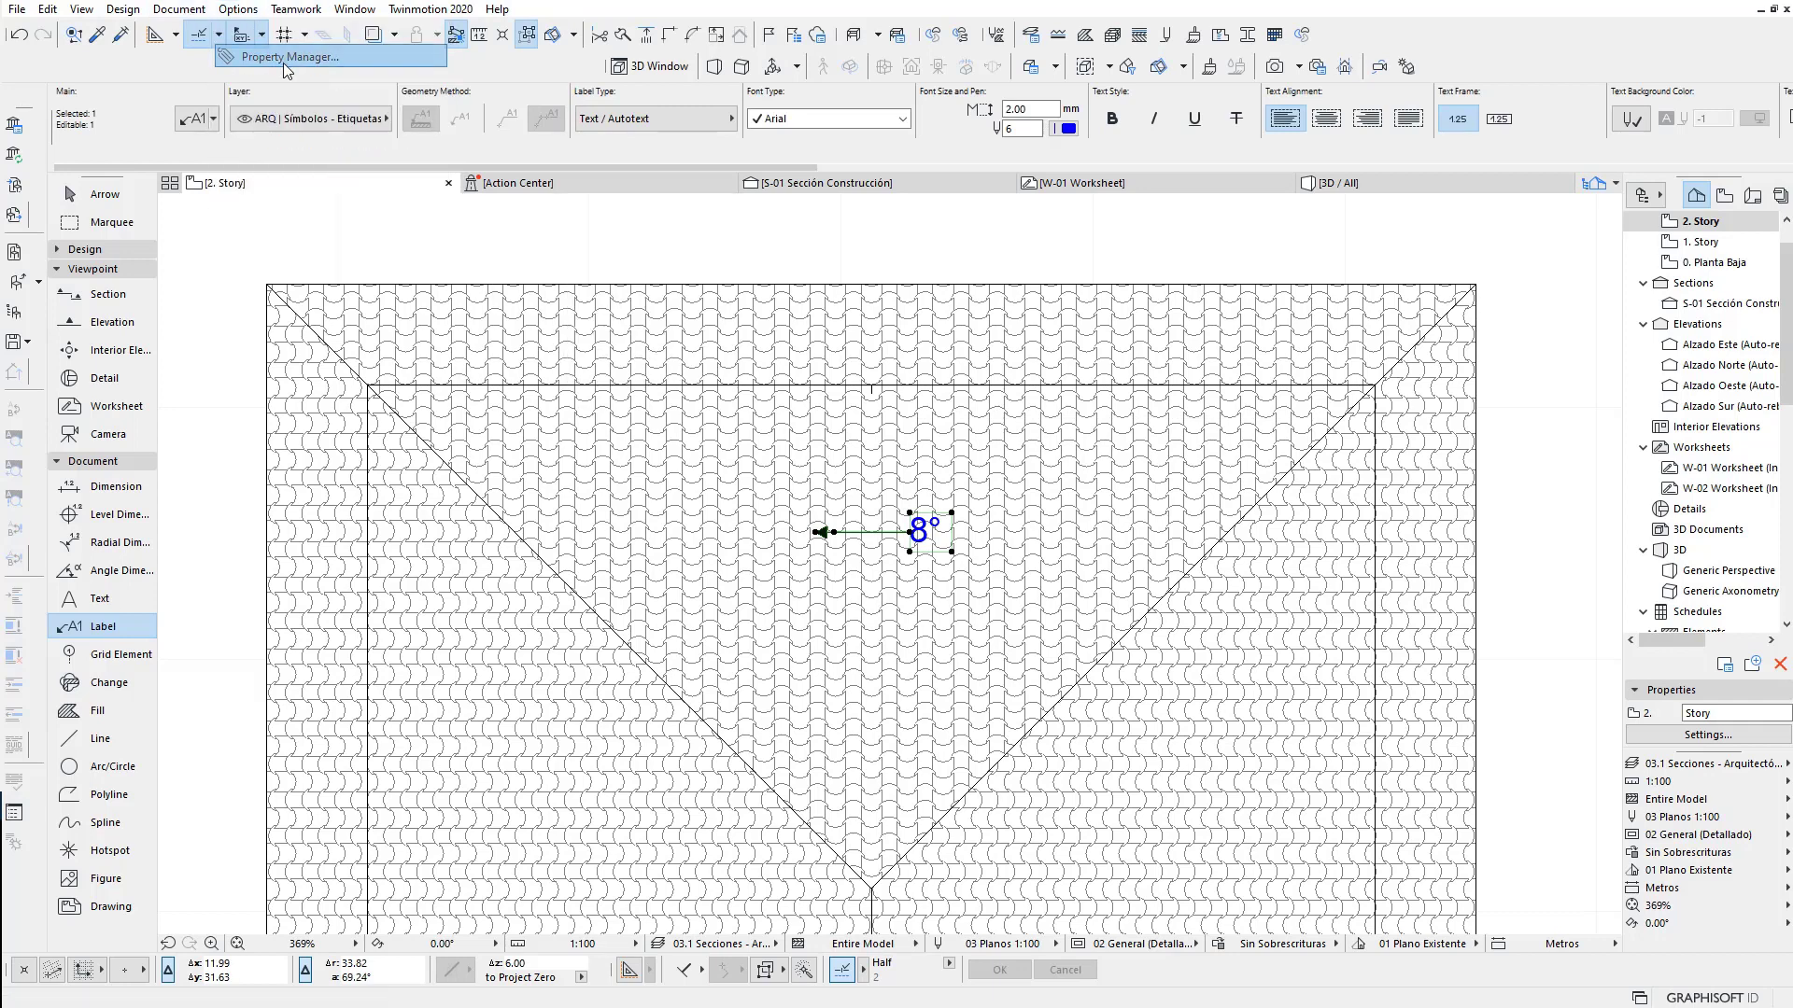
click(991, 322)
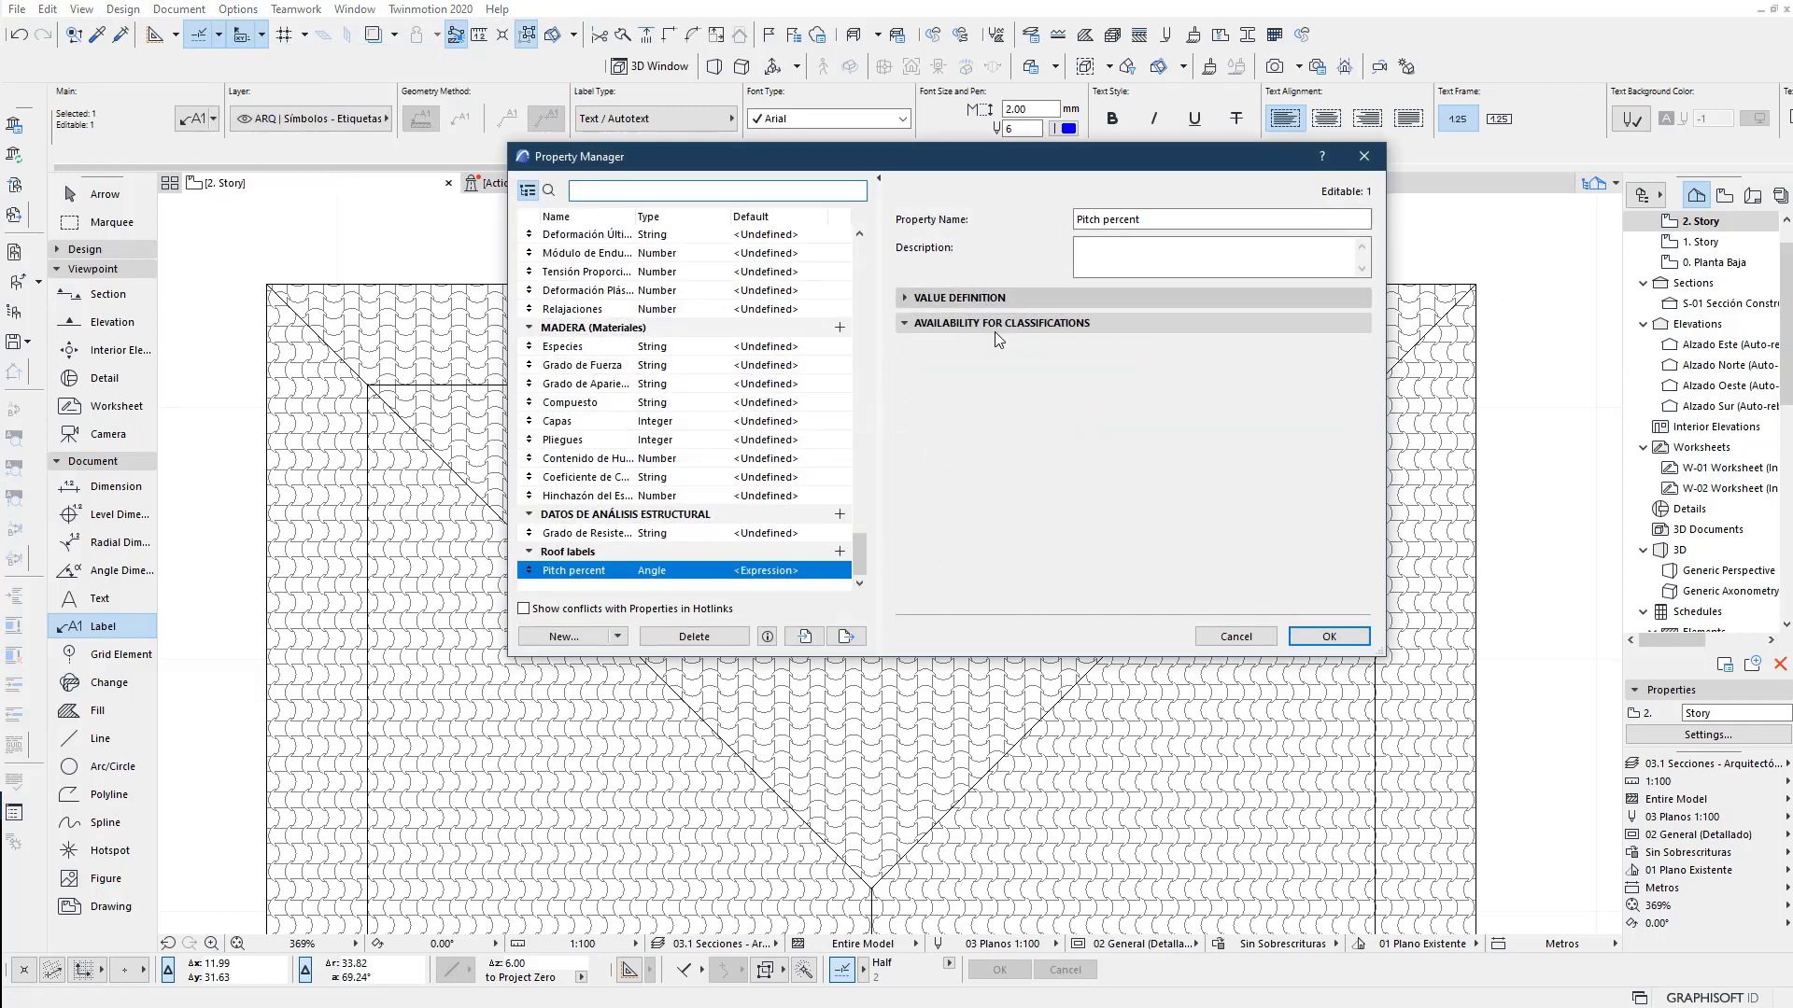
double_click(995, 464)
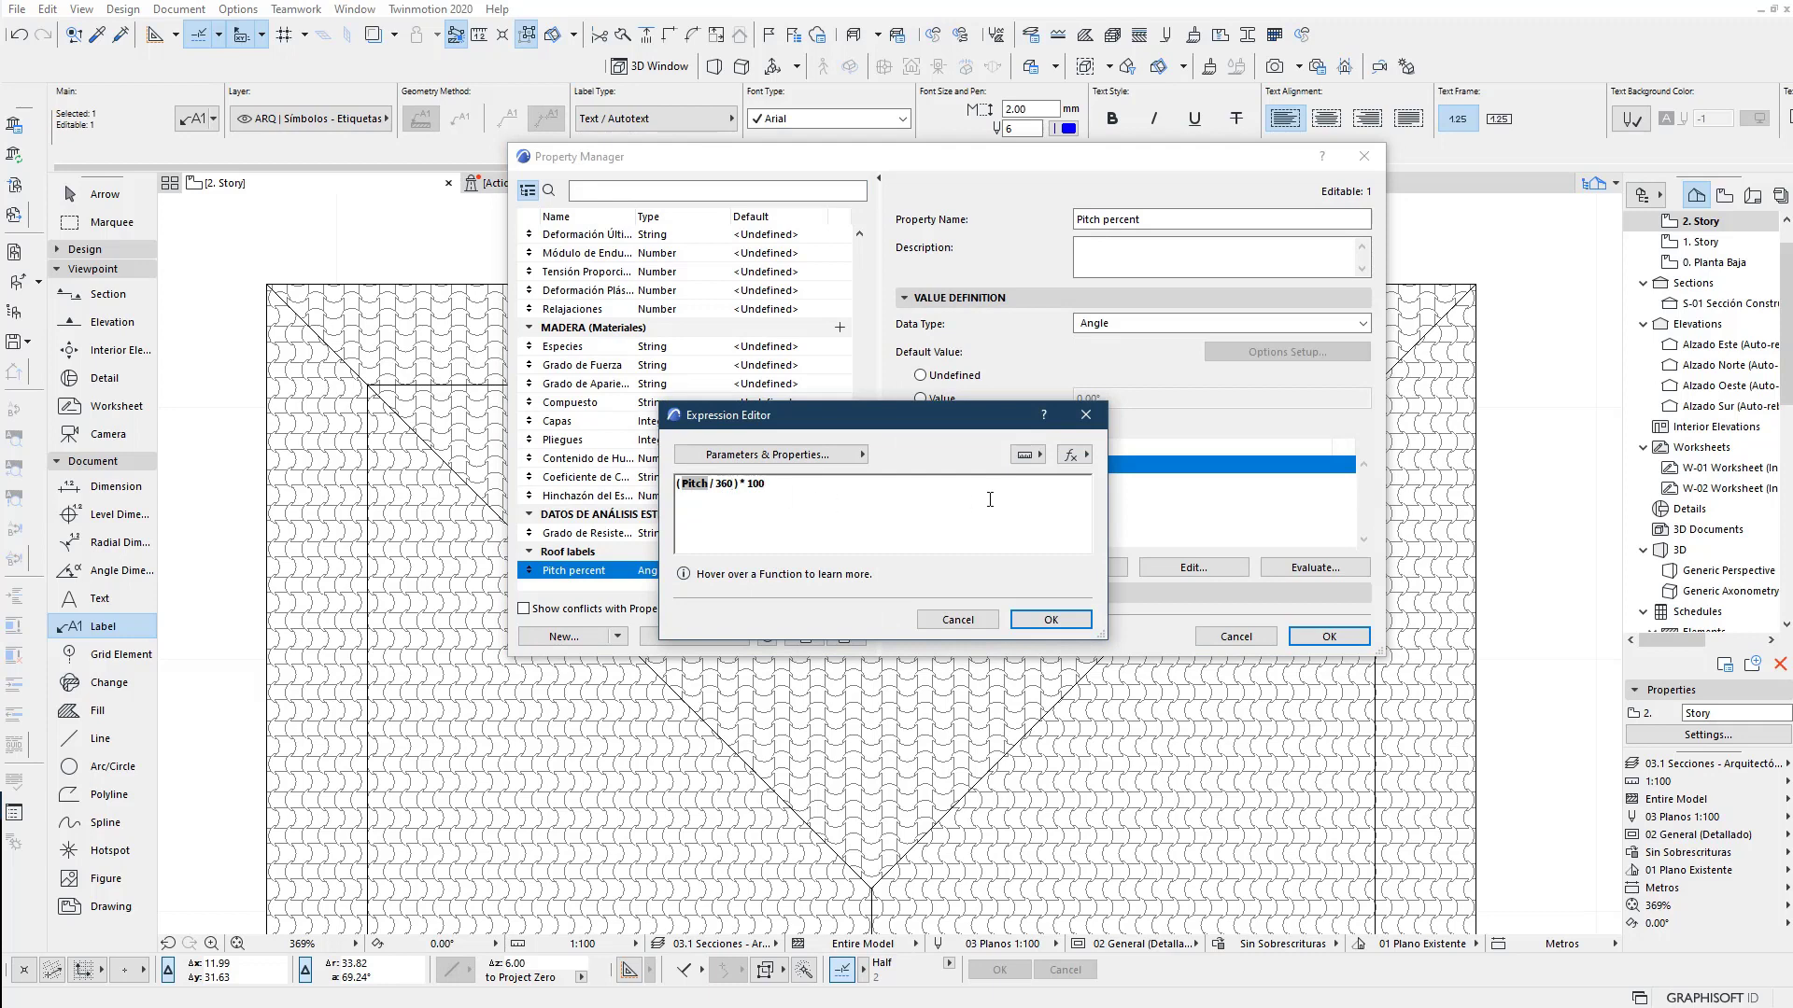
click(1027, 454)
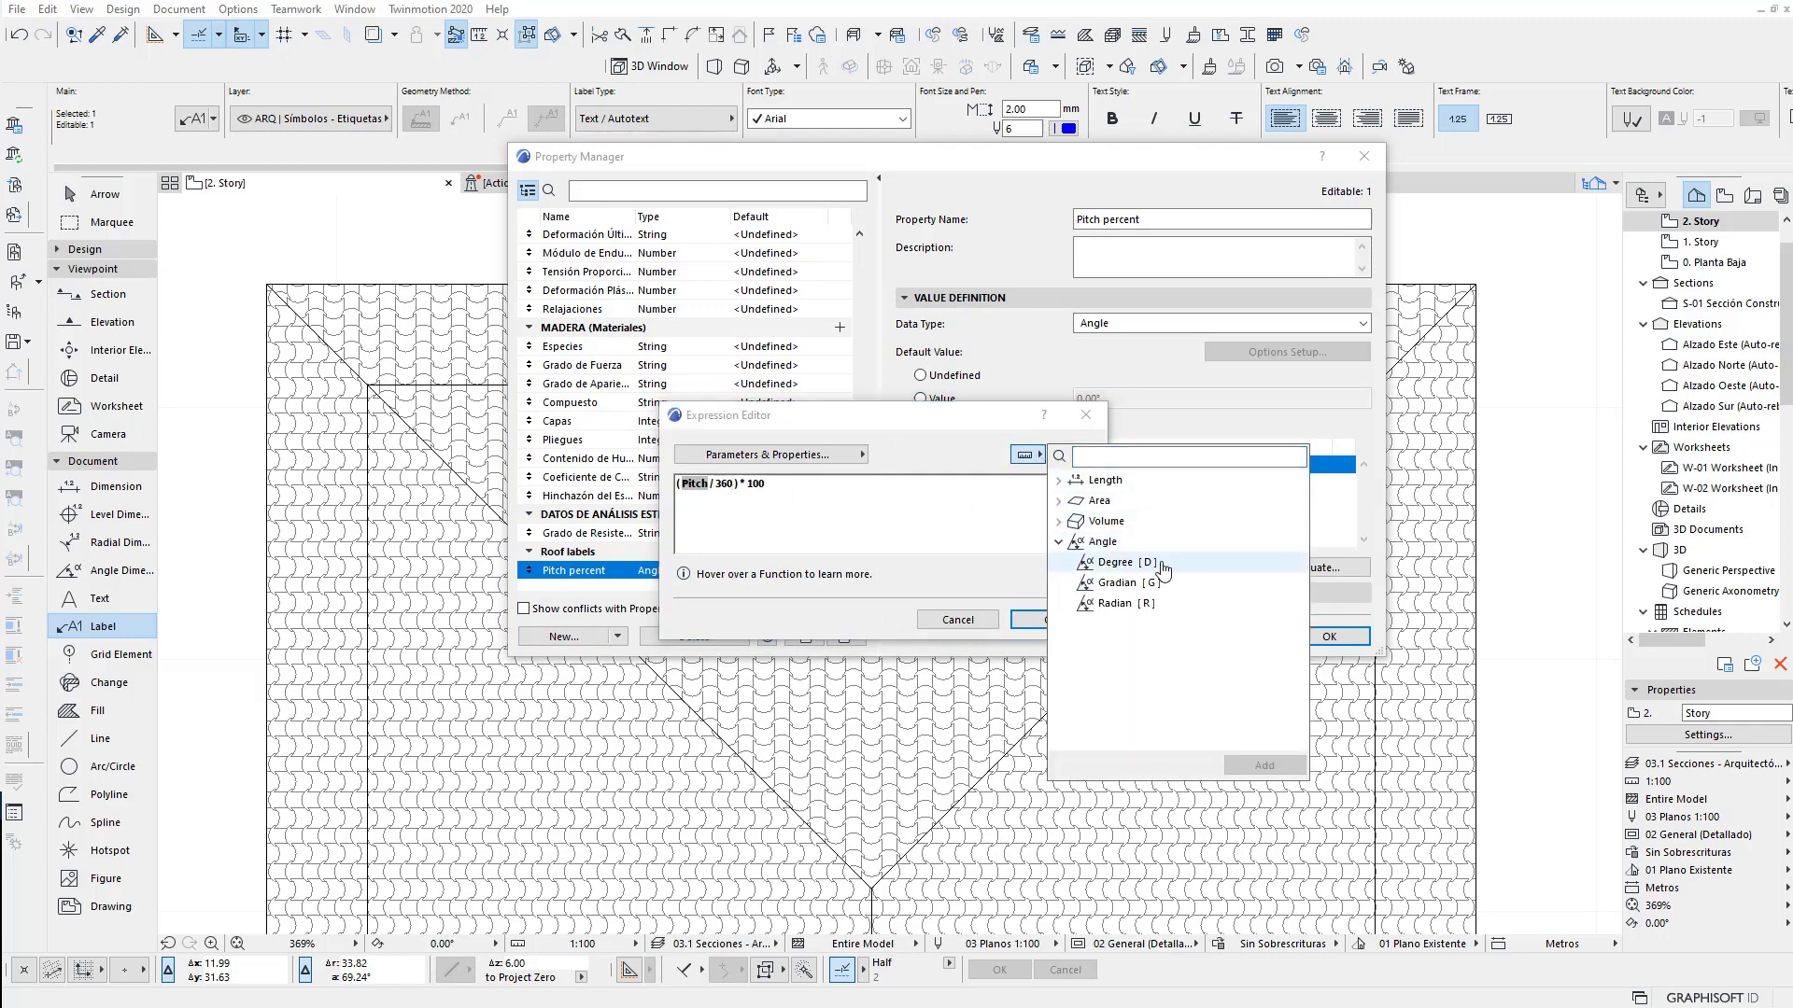
double_click(1167, 565)
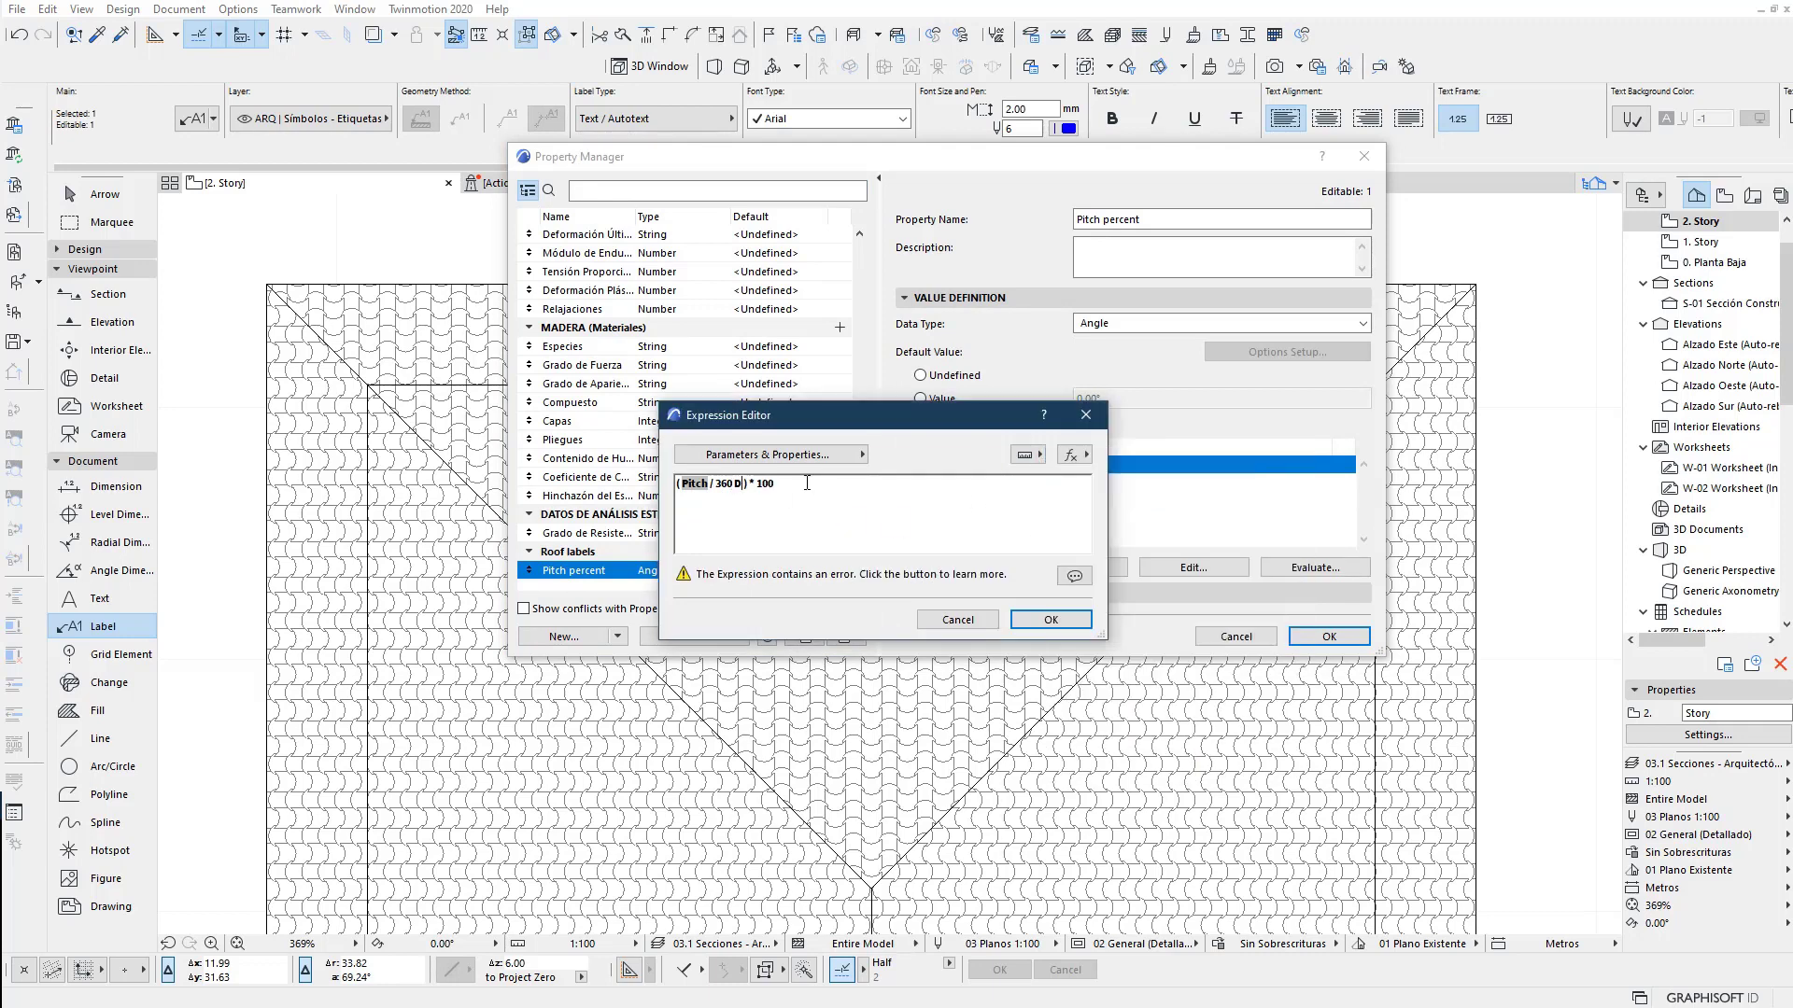
drag(806, 483, 678, 486)
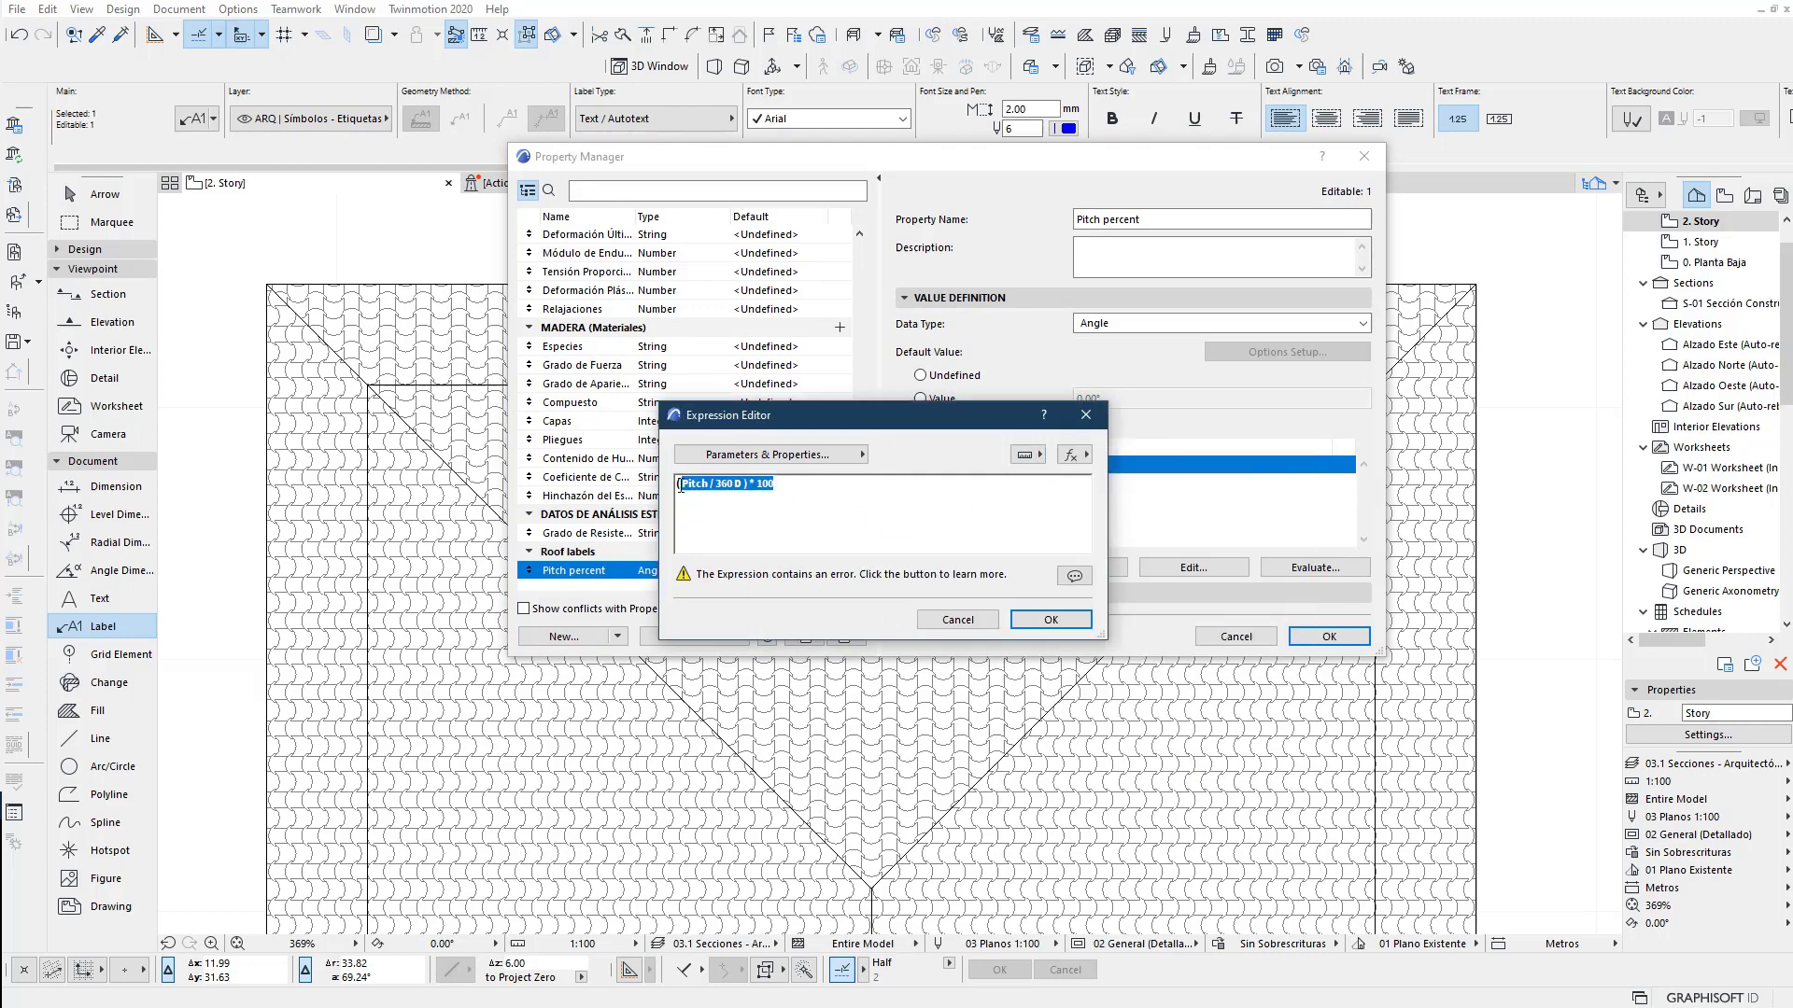
click(1046, 616)
Set Pitch percent's data type to Number, making the roof label read 8.33
click(1172, 323)
click(1144, 356)
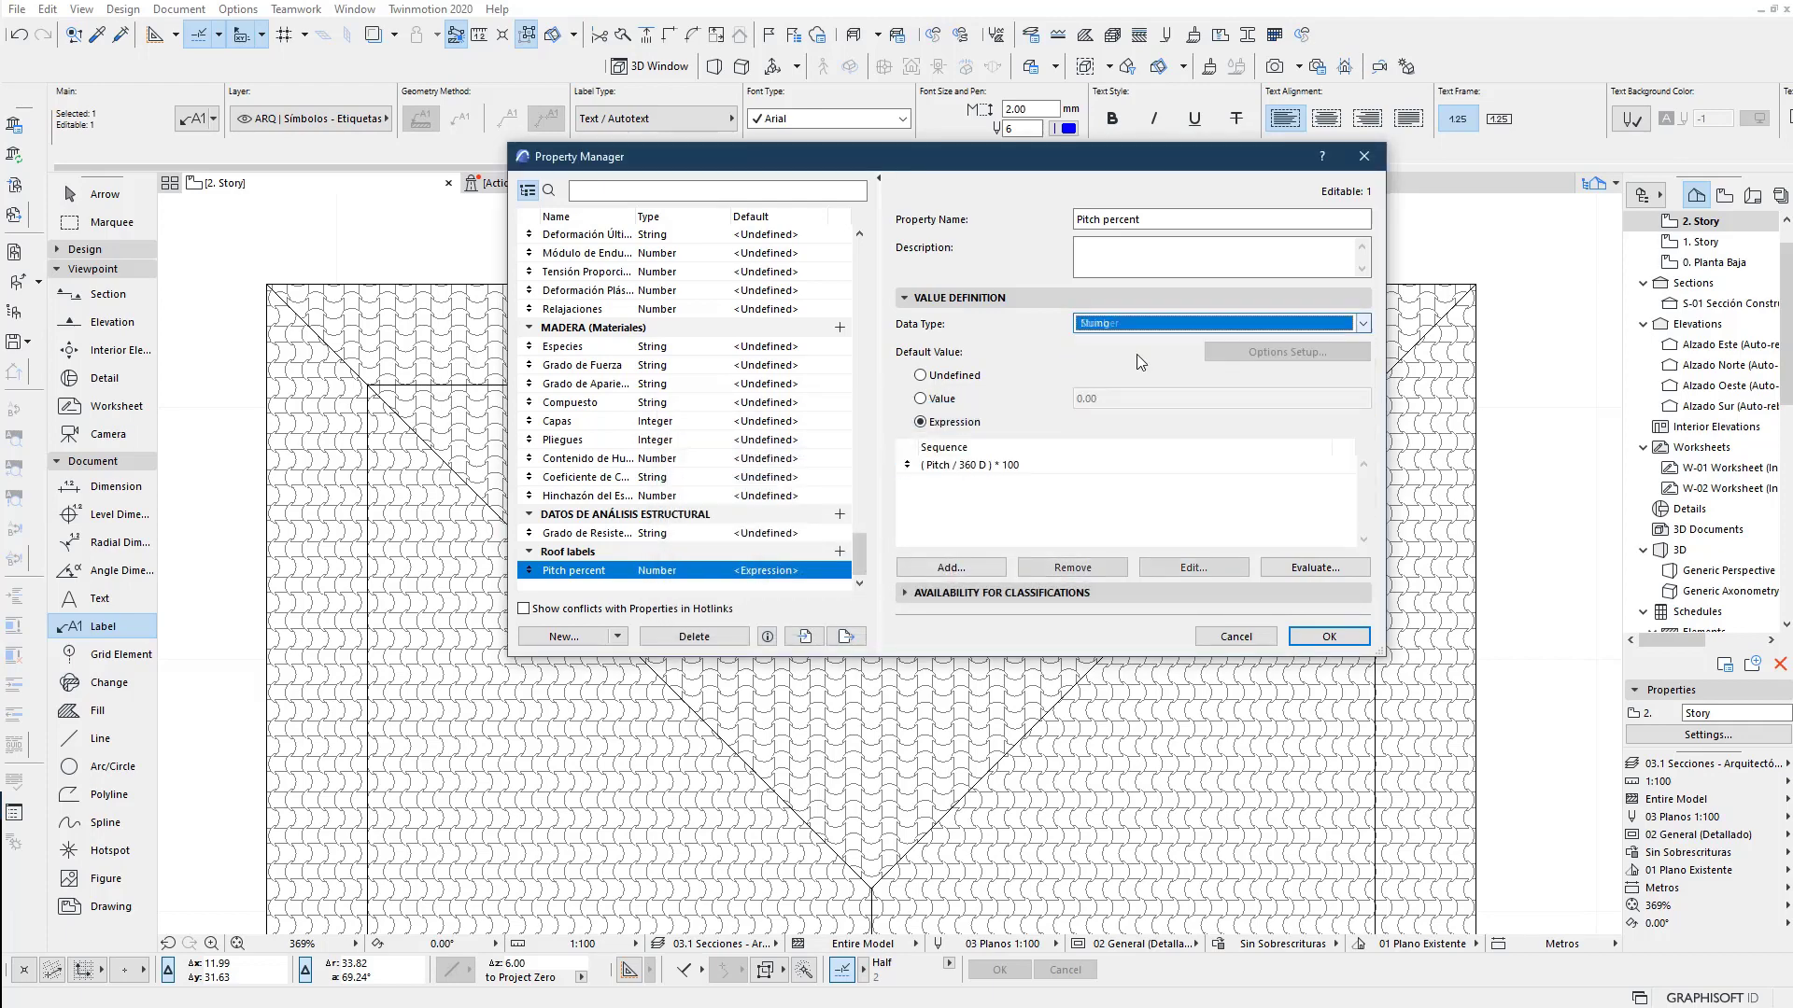
click(1329, 636)
scroll(978, 546, up, 2)
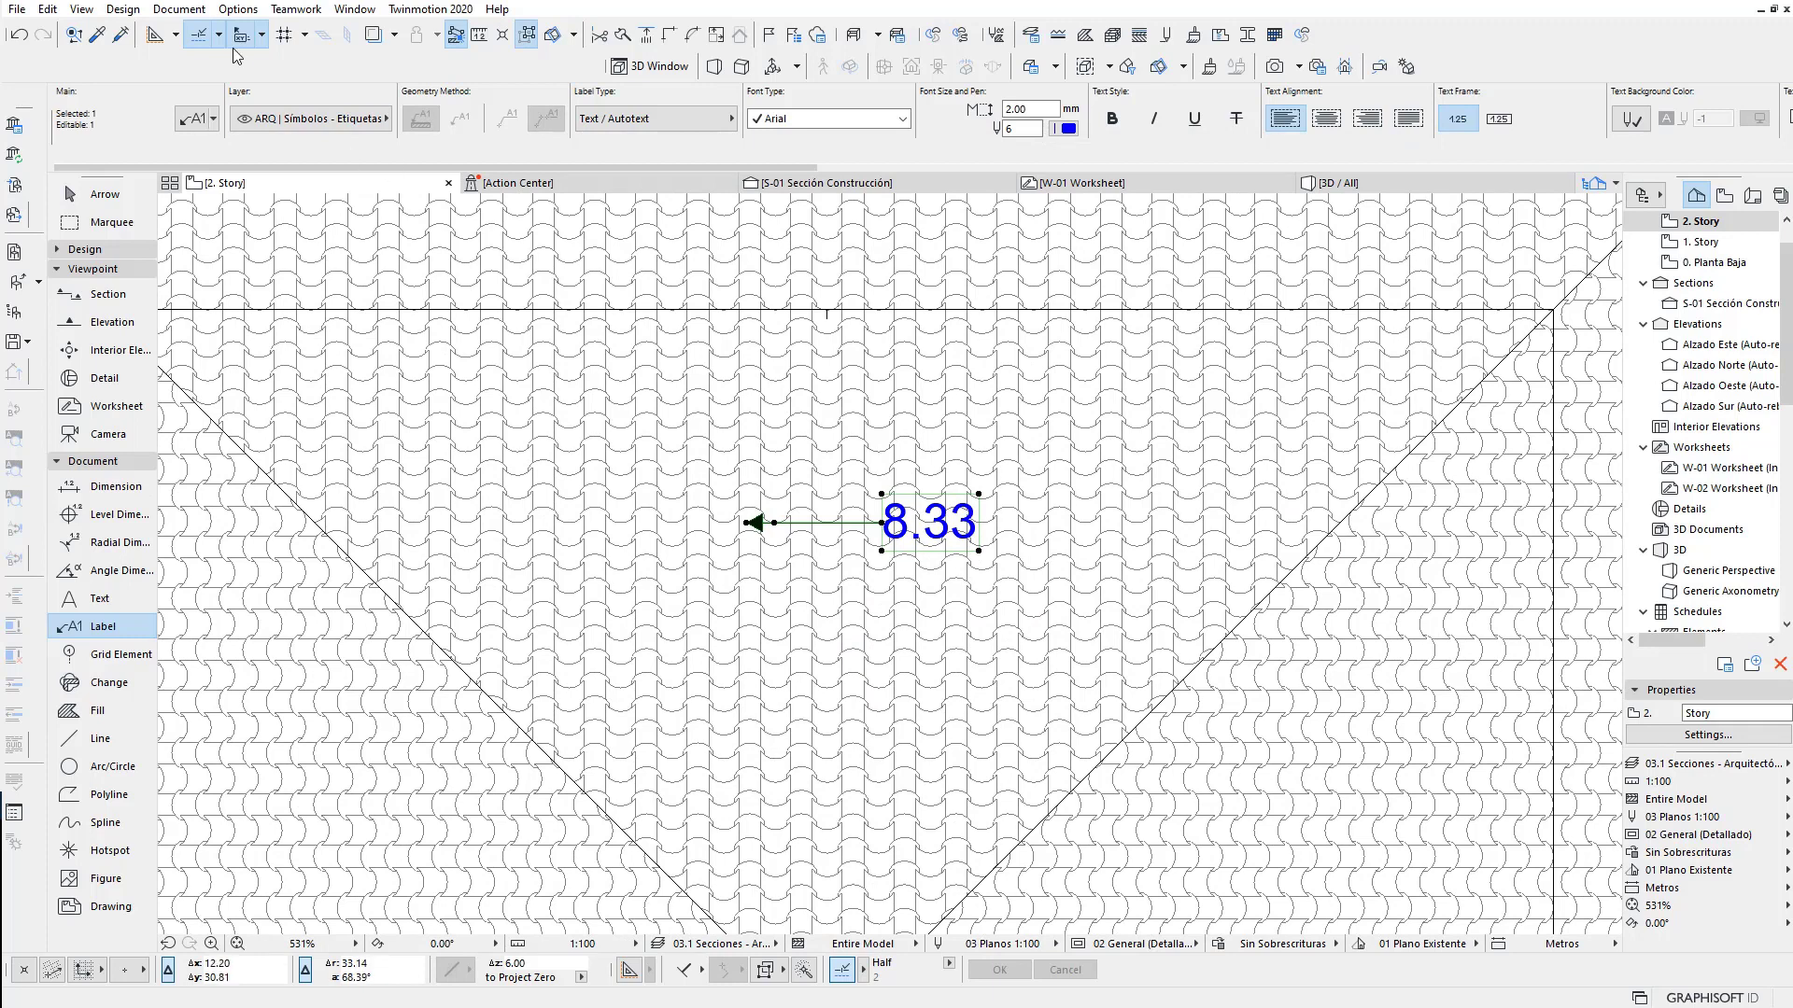
click(244, 11)
click(290, 57)
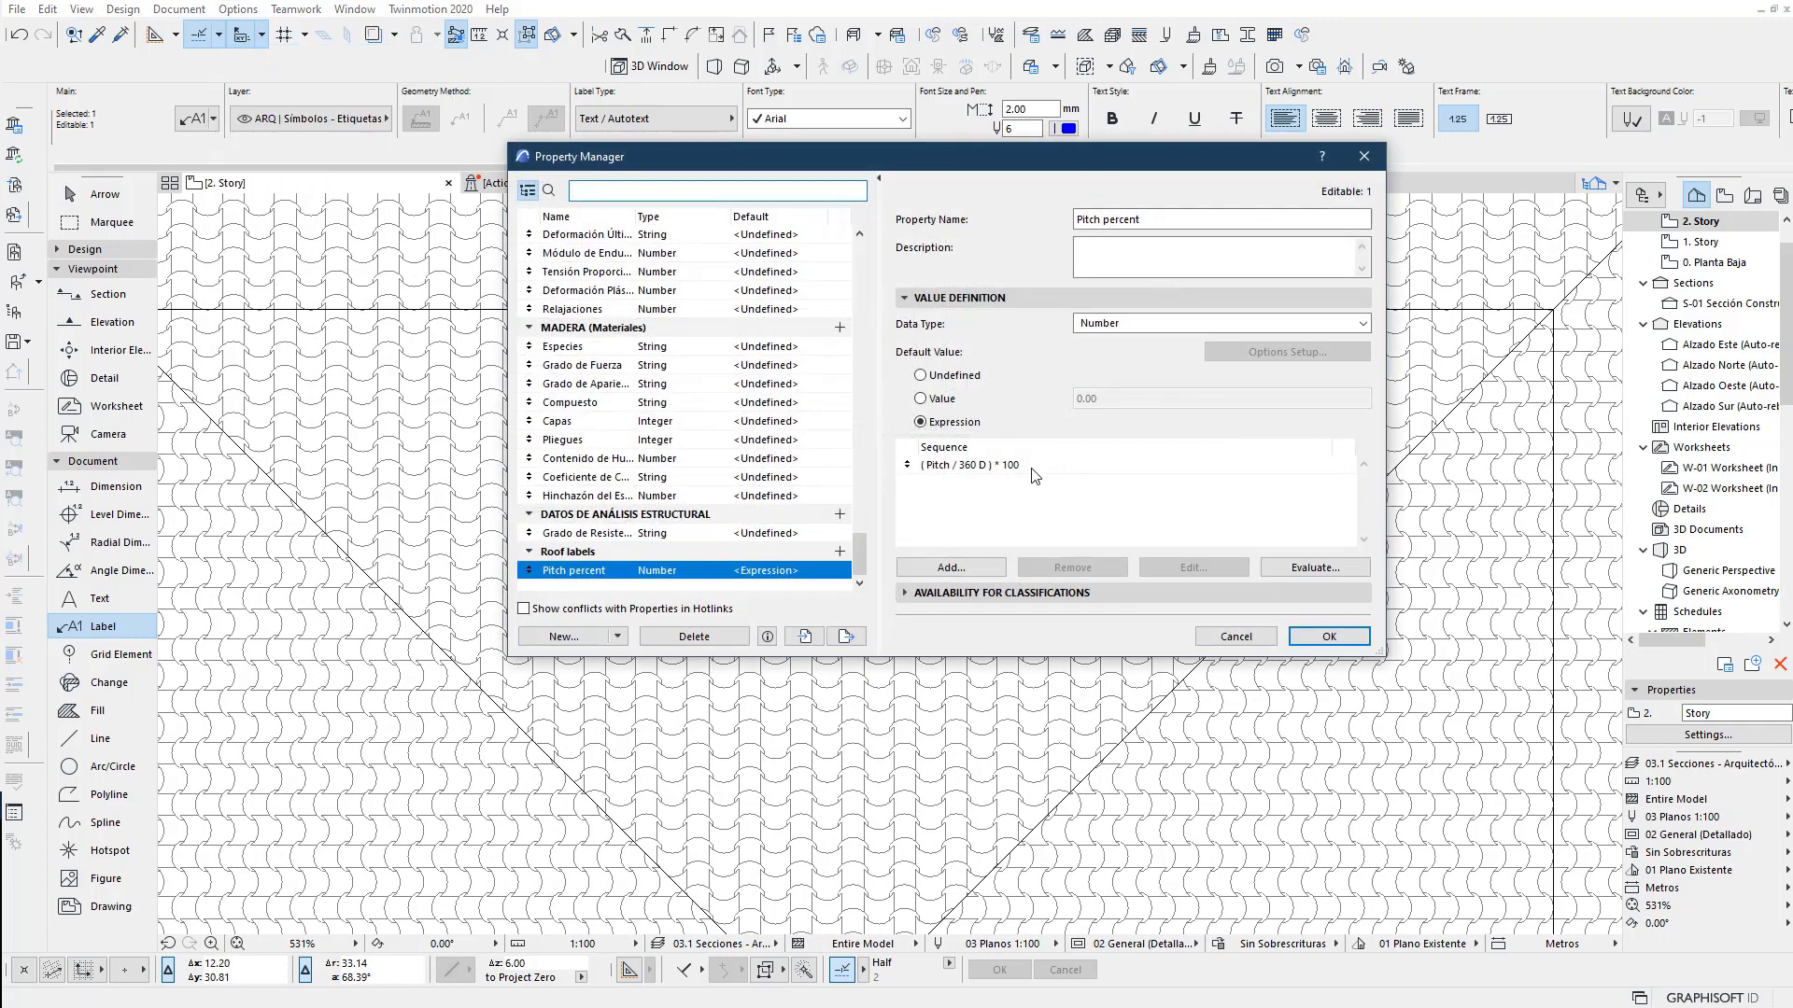
Wrap the Pitch percent formula as STR( ( Pitch / 360 D ) * 100, 2 )
click(1034, 465)
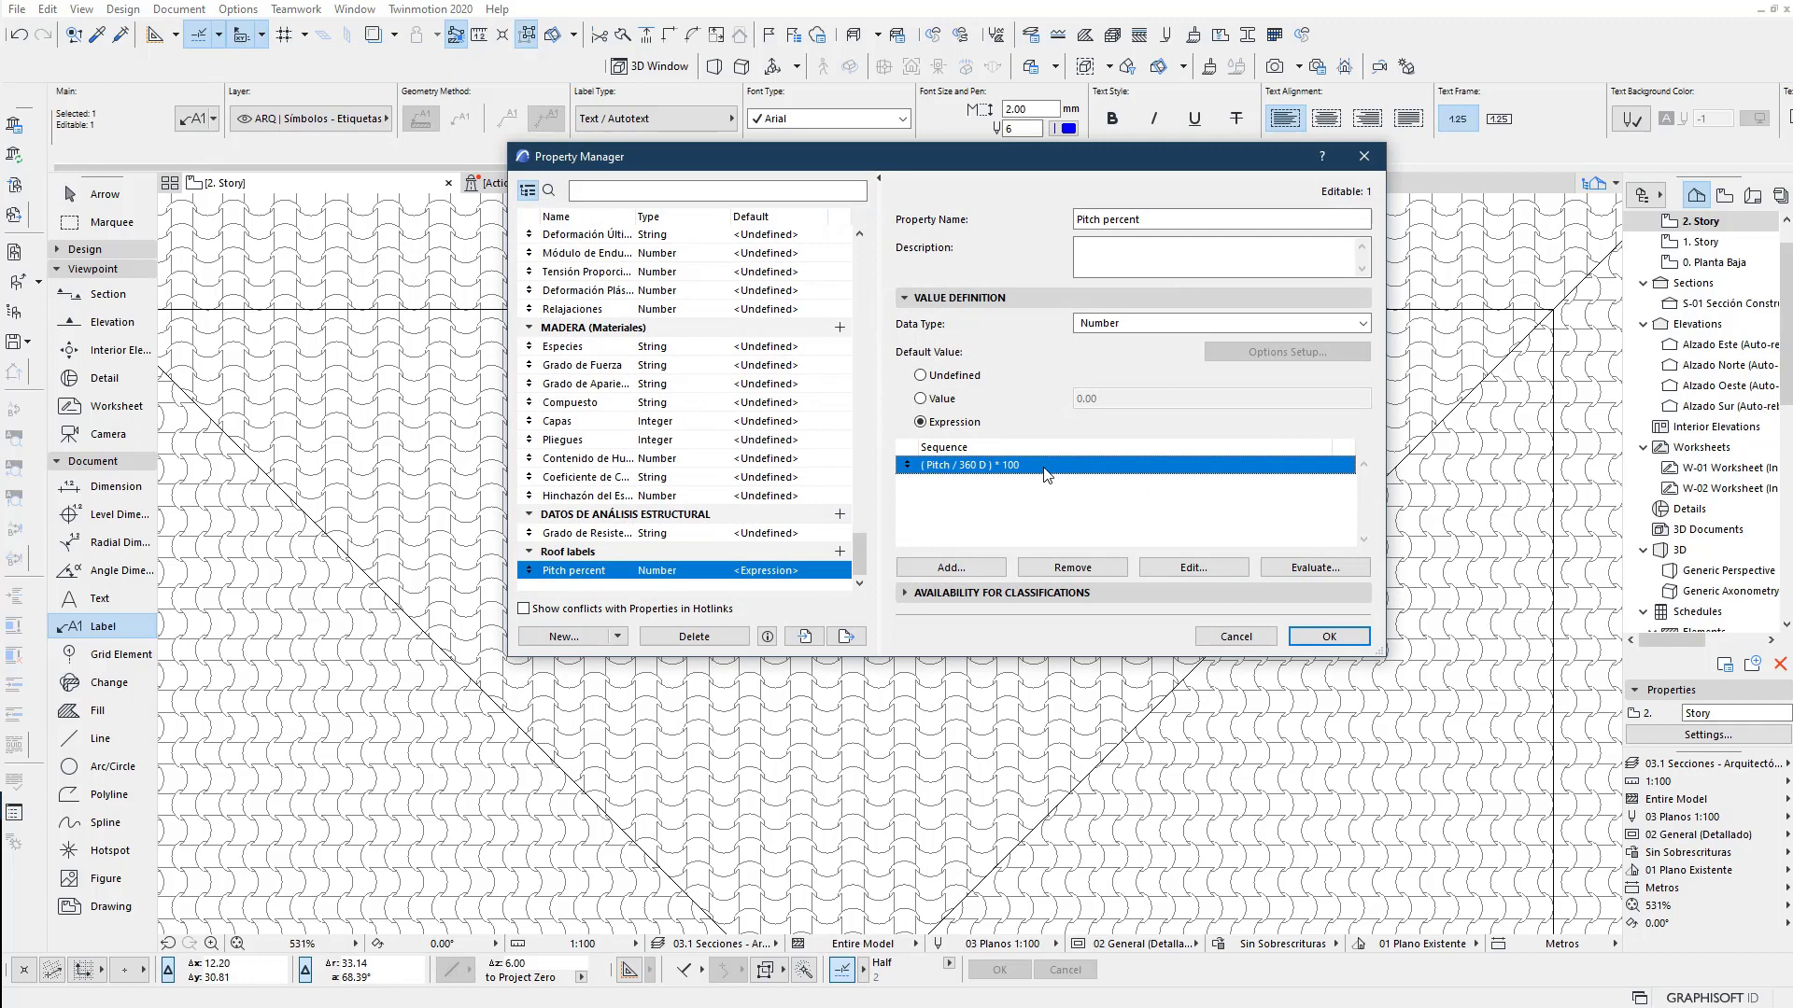
double_click(1045, 467)
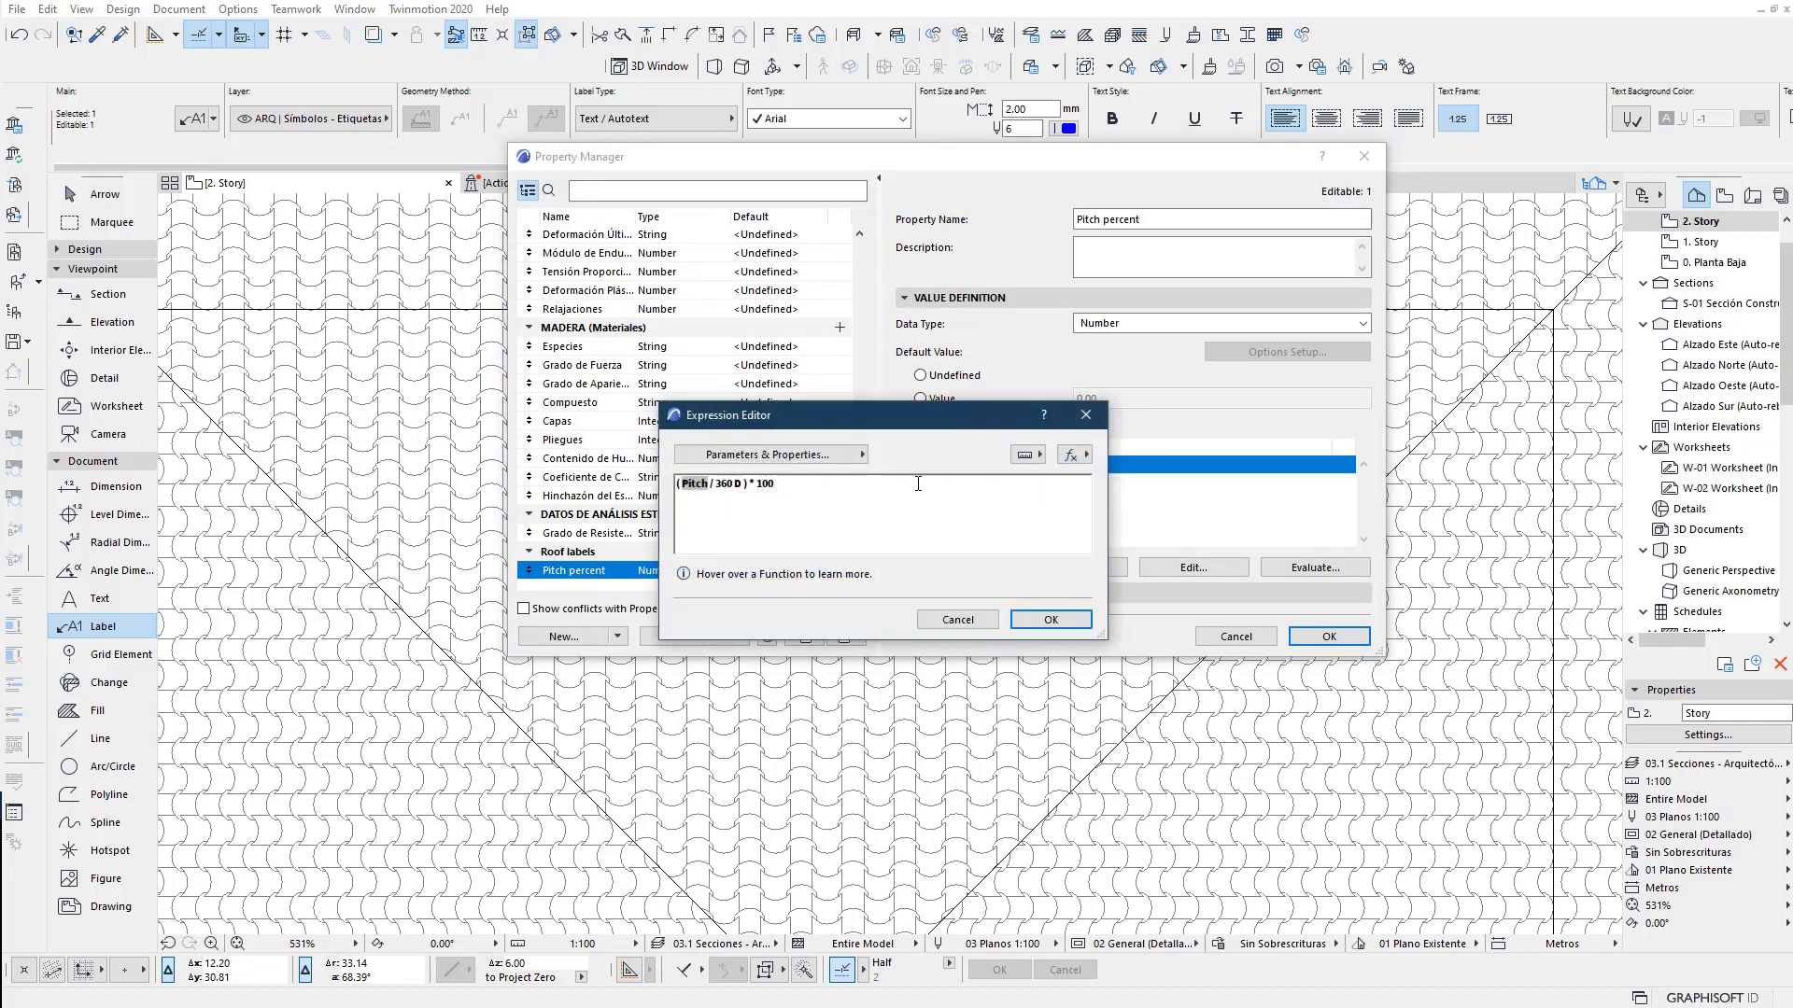
click(1074, 455)
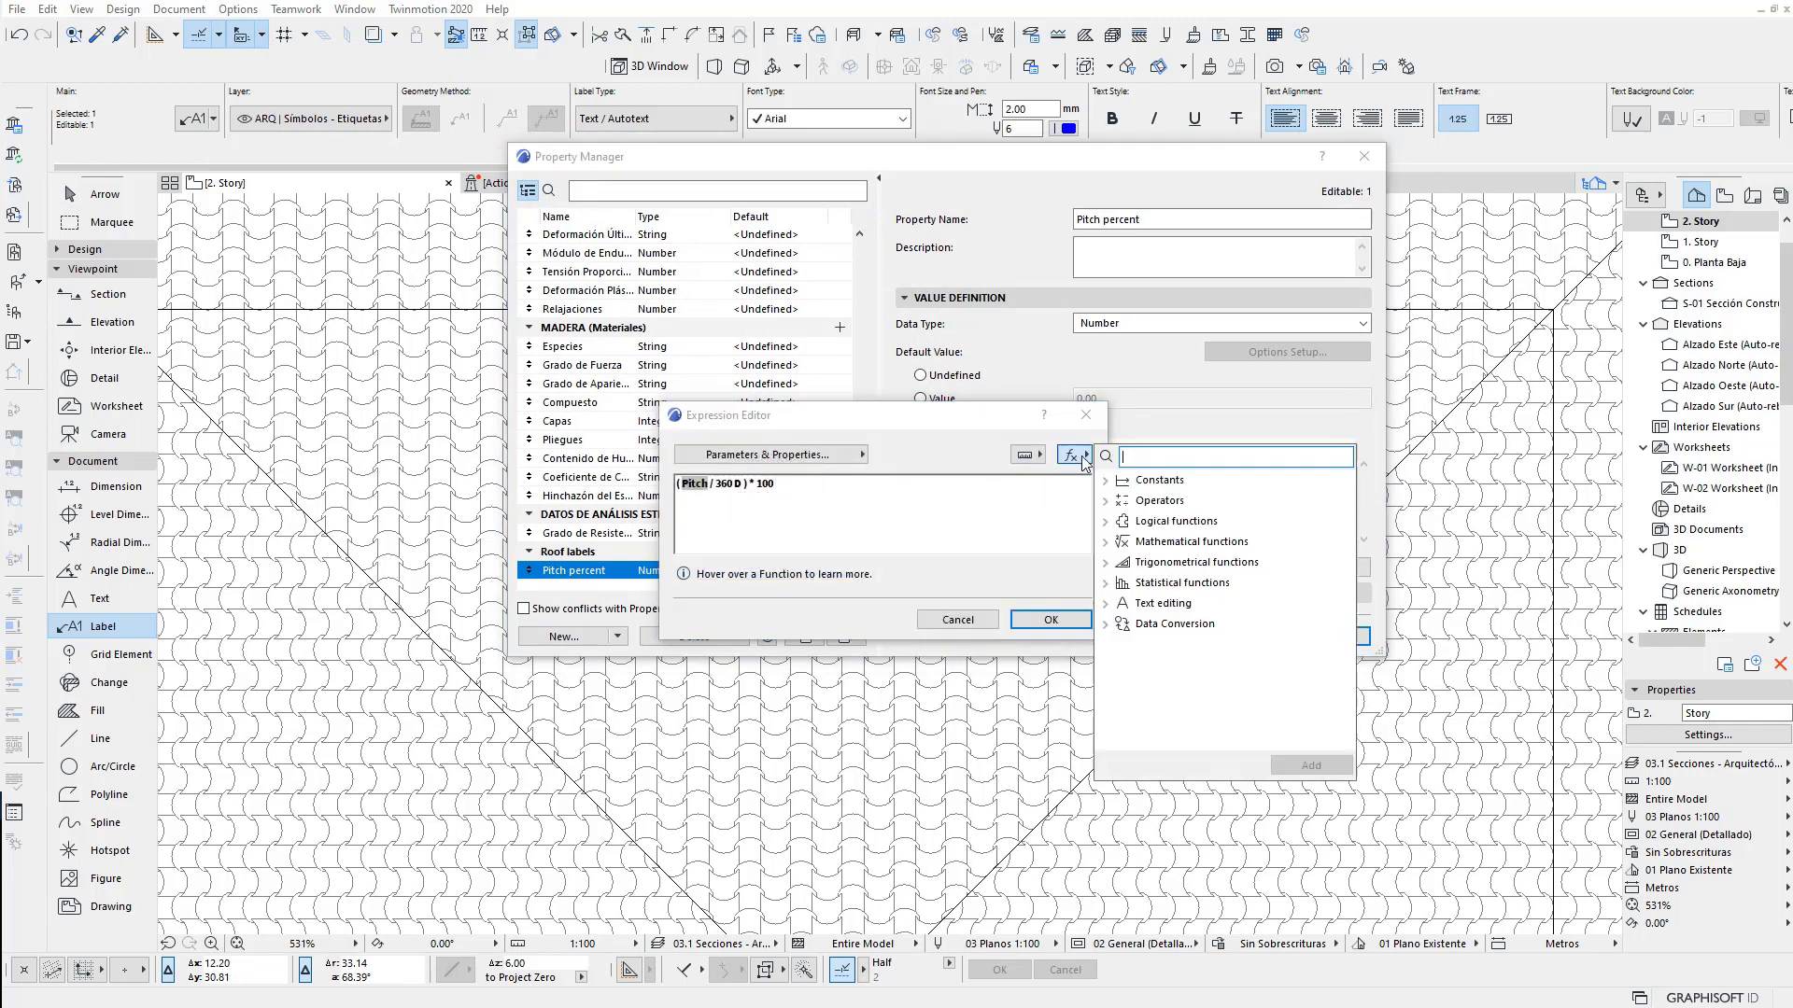
click(1134, 626)
mouse_move(1201, 644)
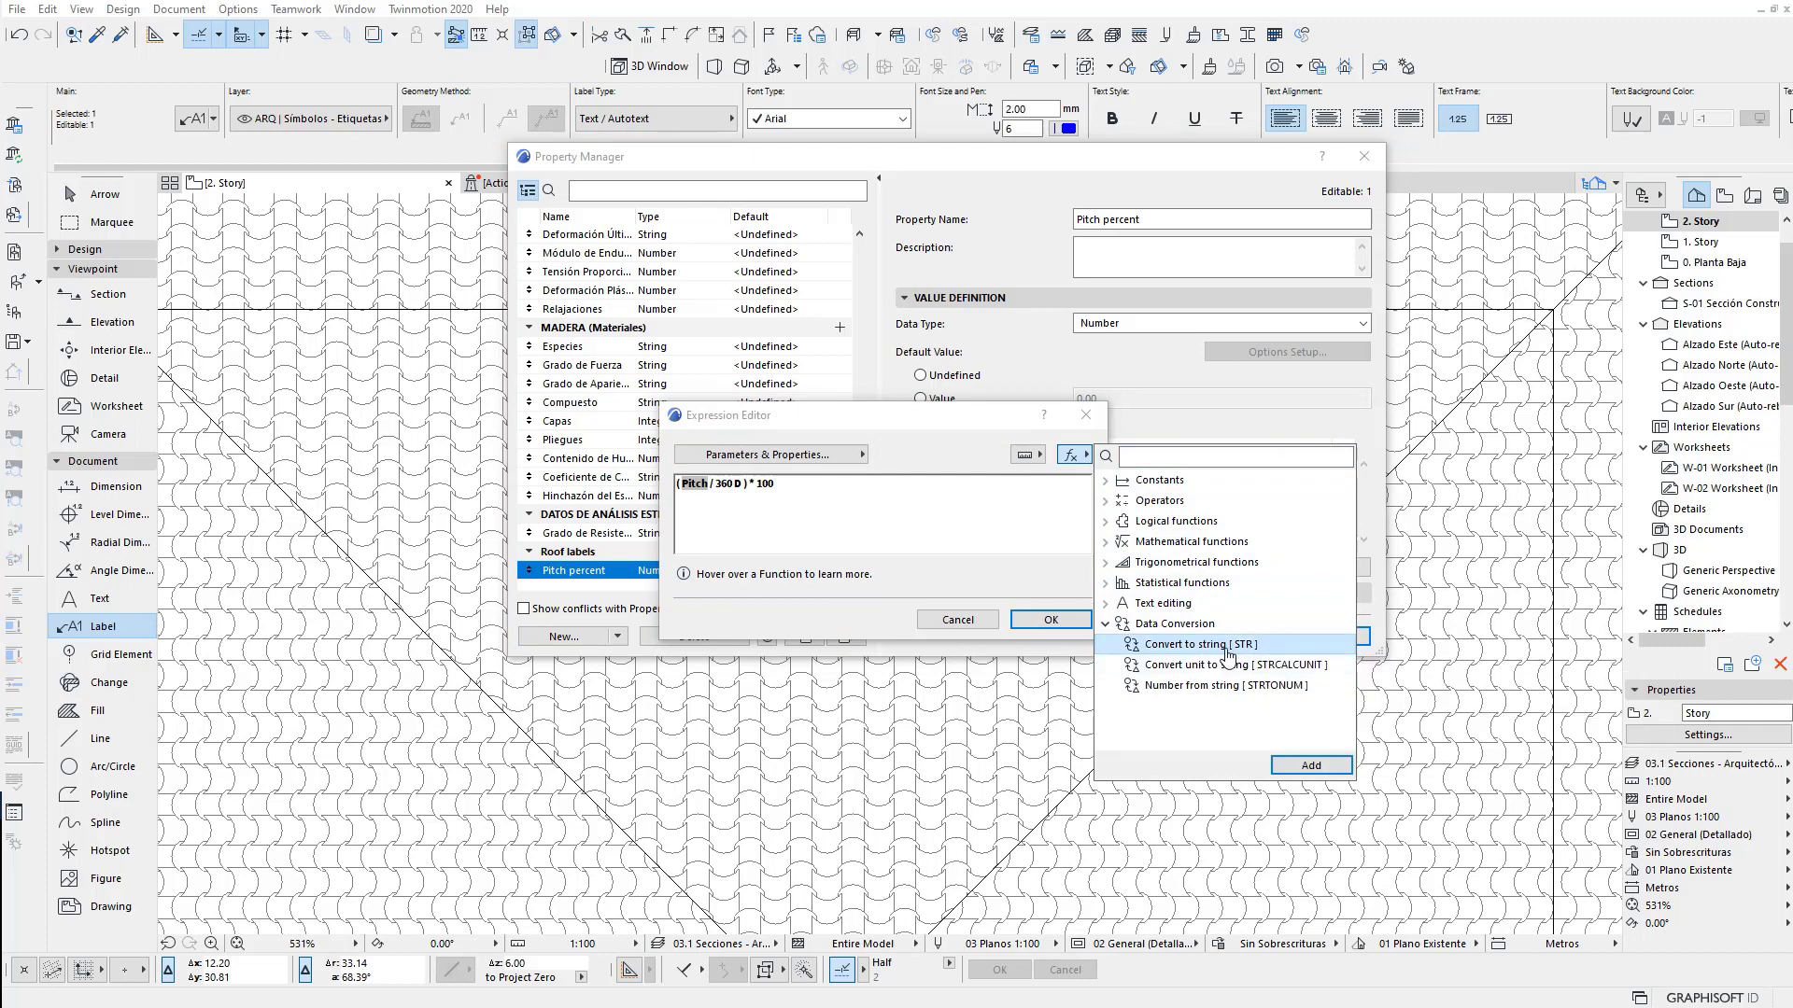
double_click(1228, 651)
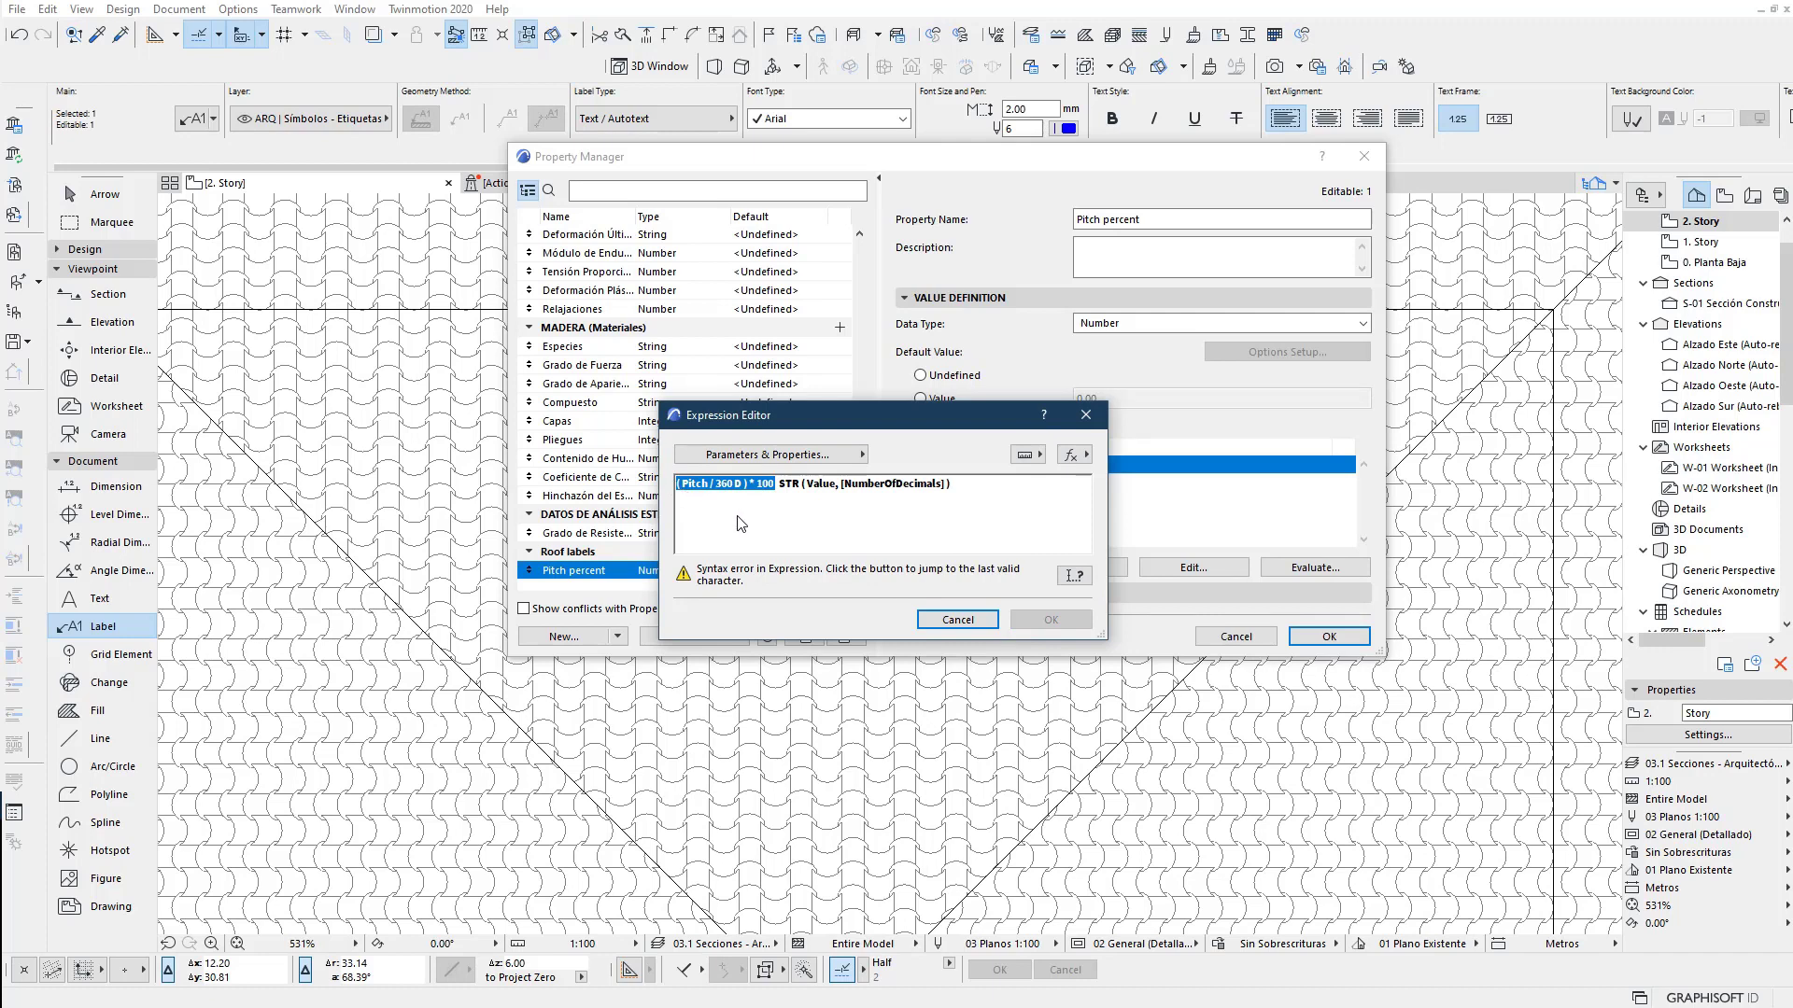
key(ctrl+x)
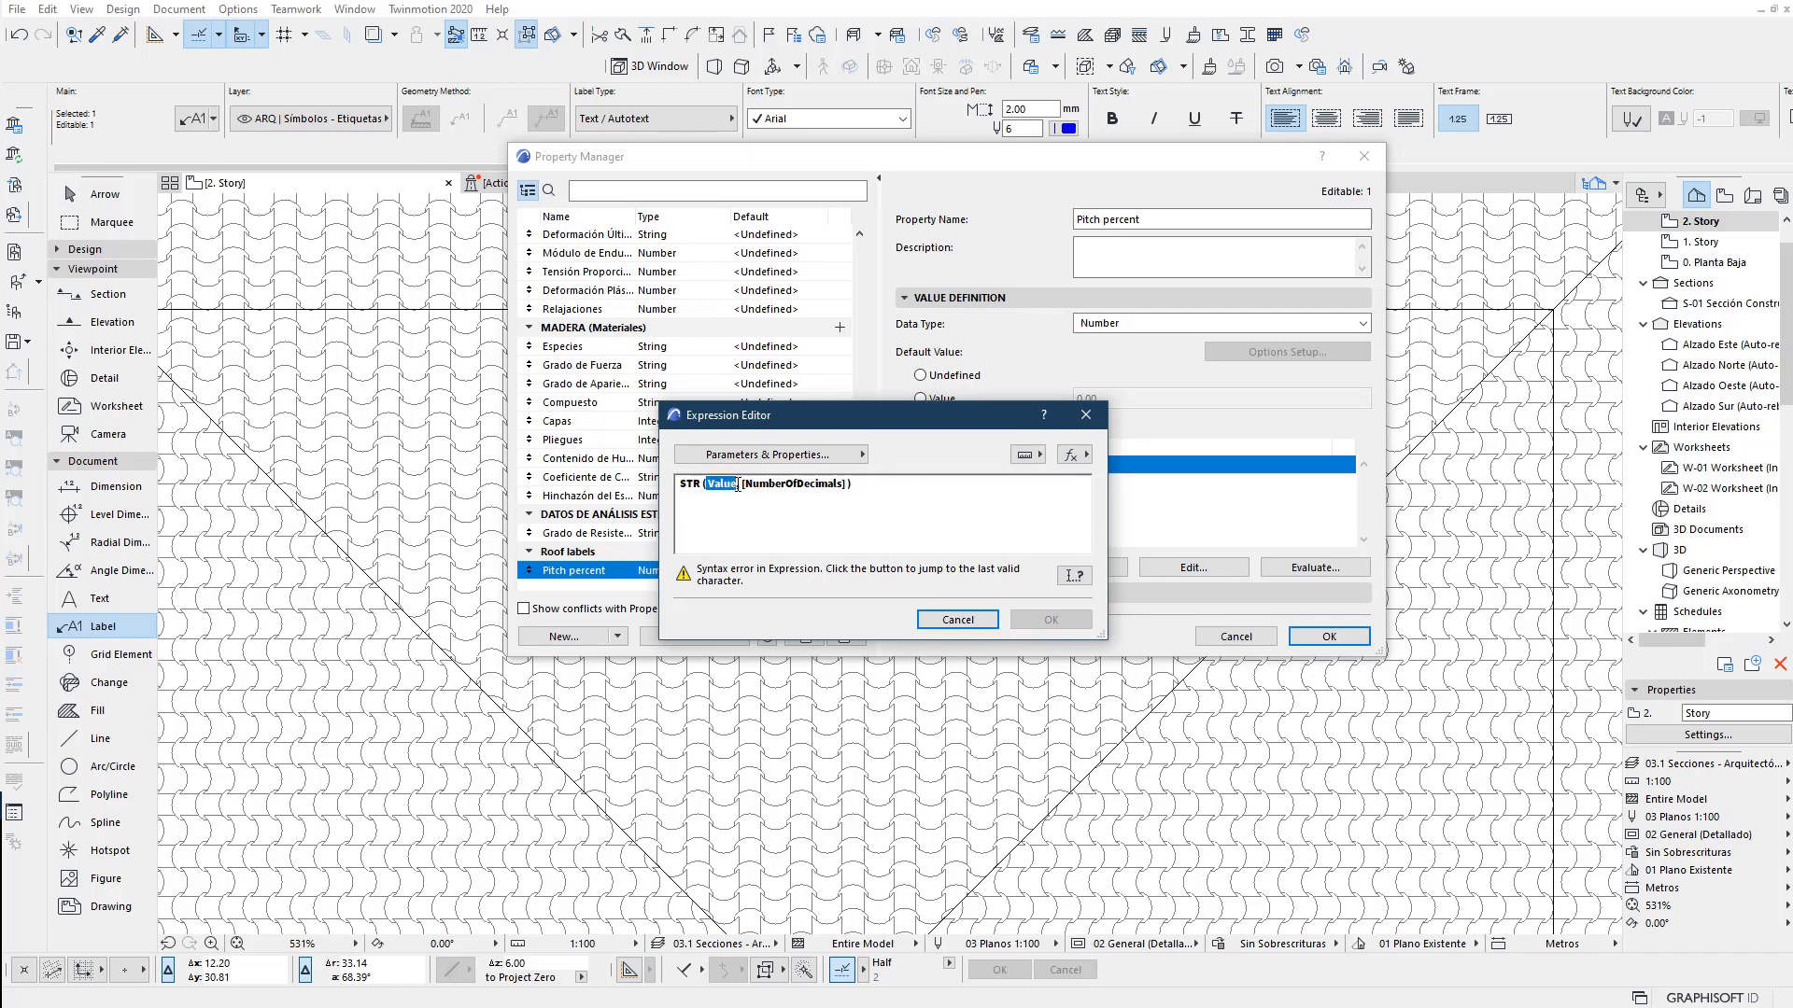
key(ctrl+v)
drag(811, 484, 907, 483)
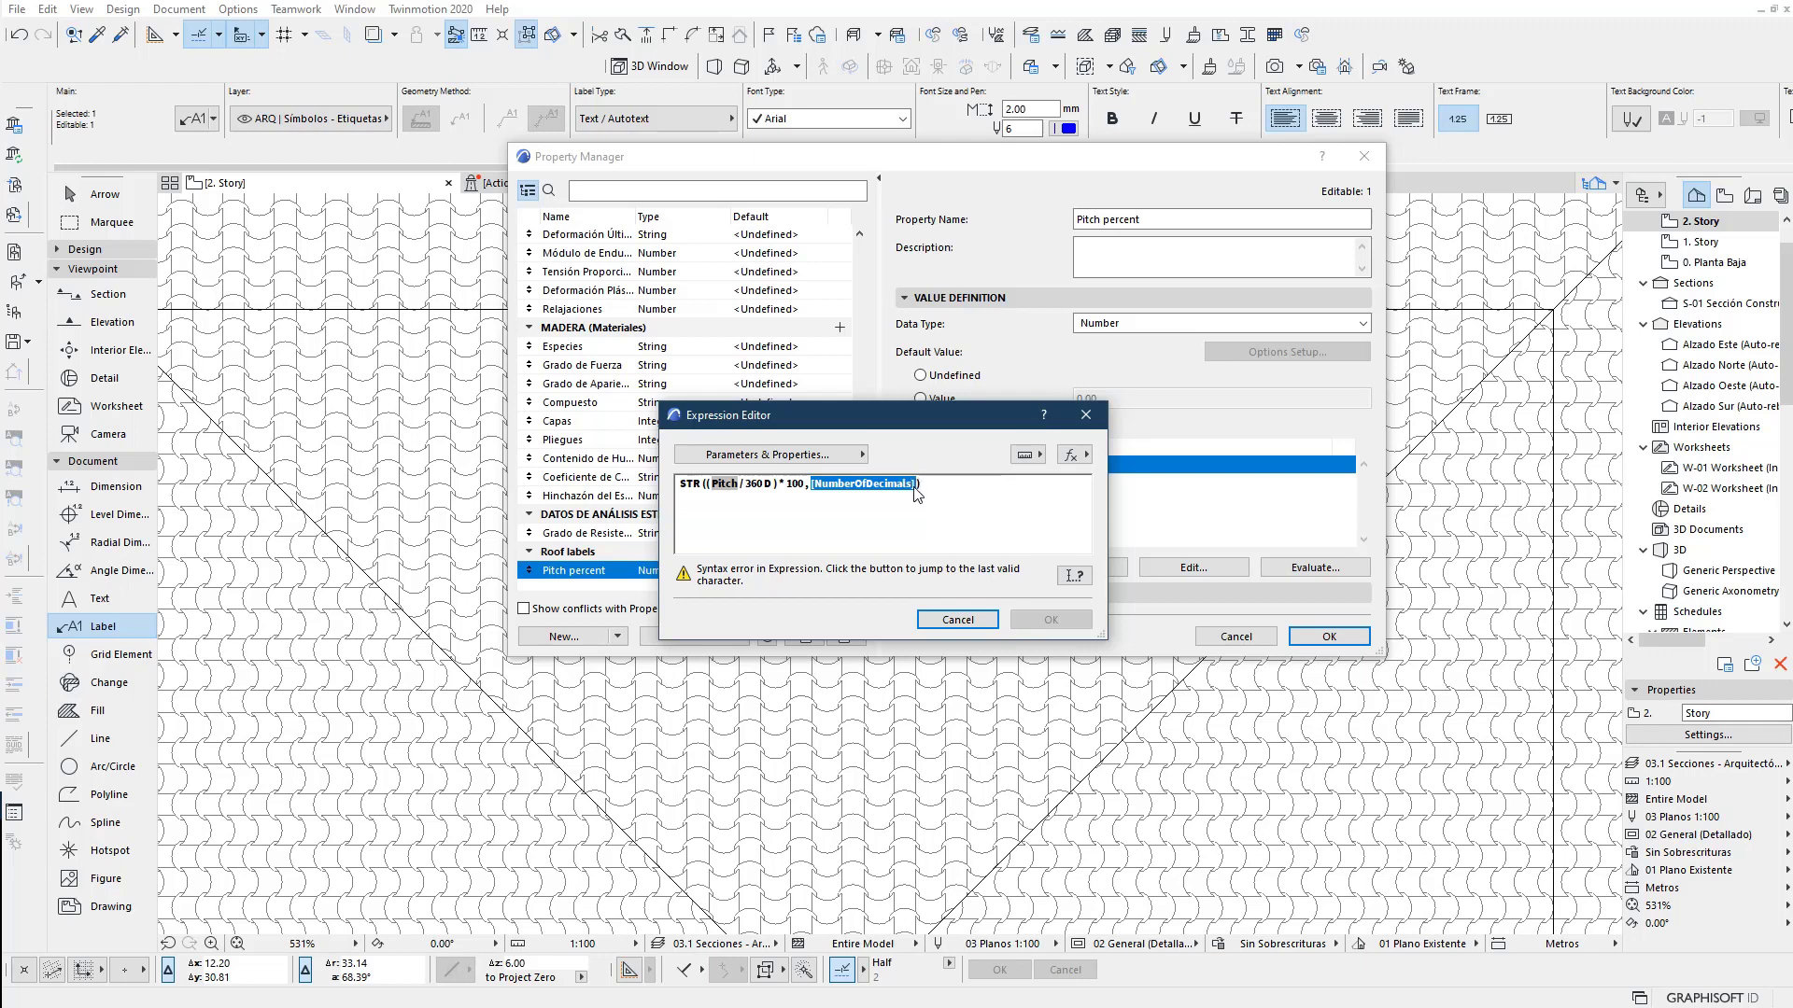
text(2)
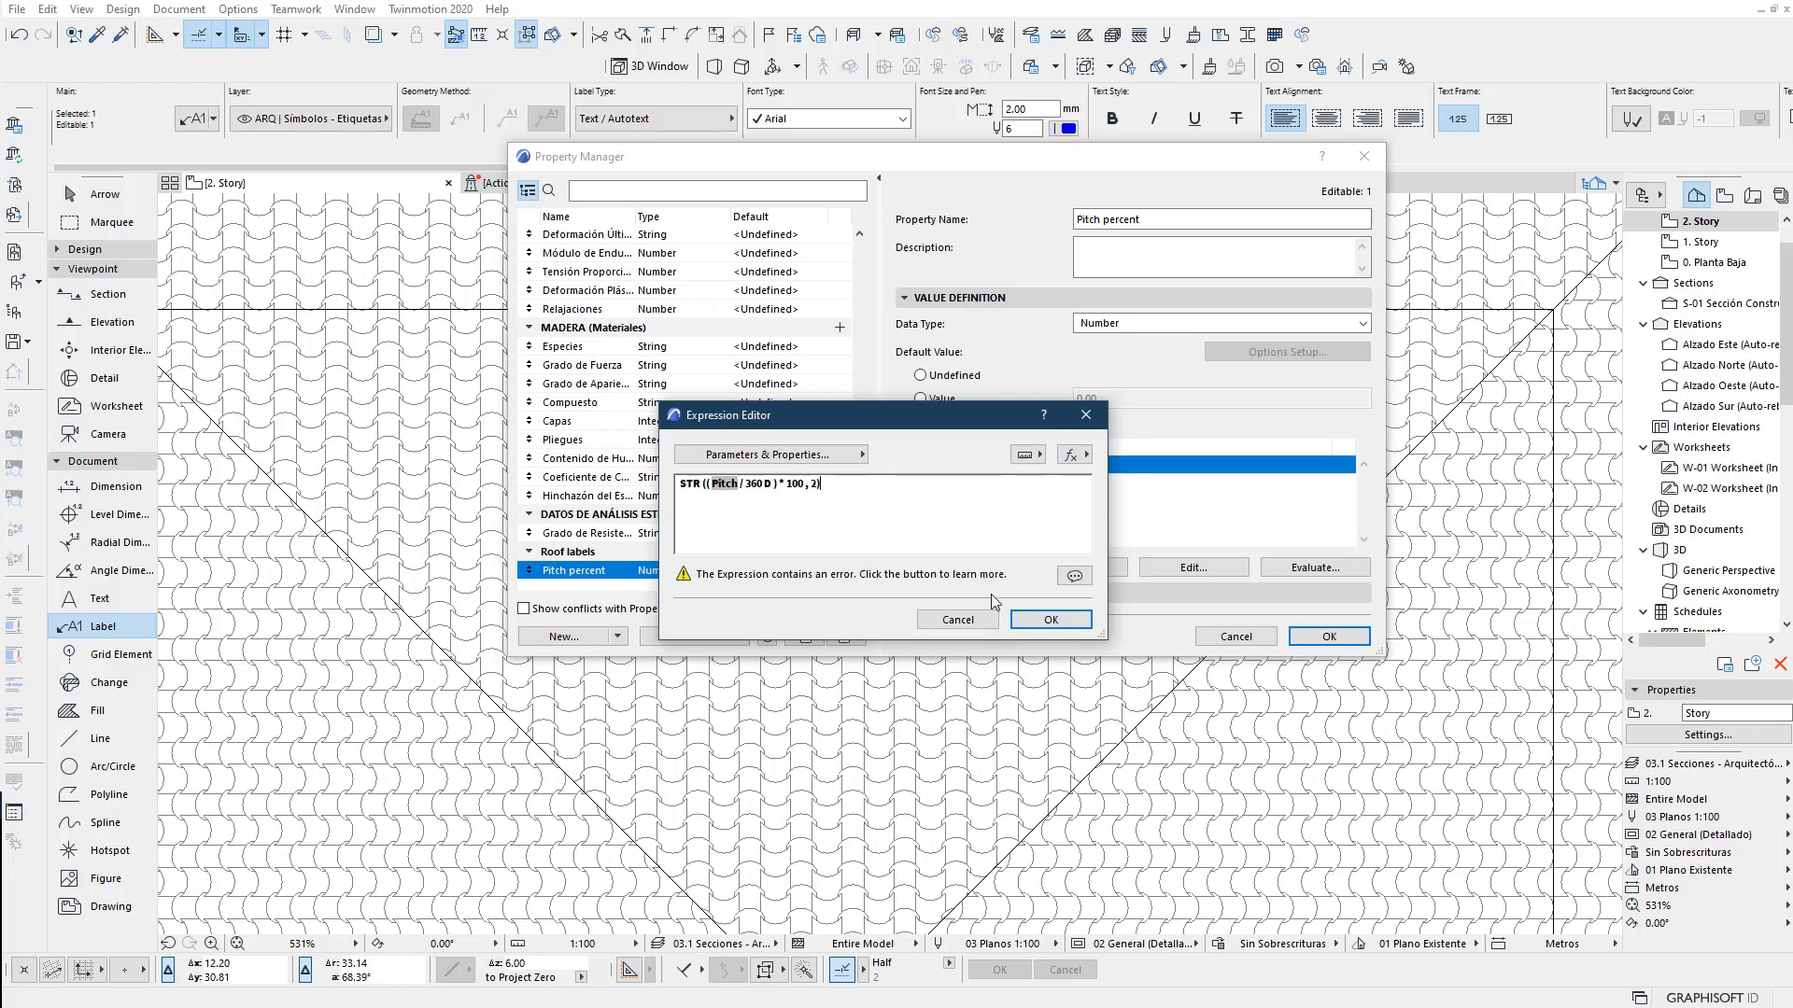
click(1053, 619)
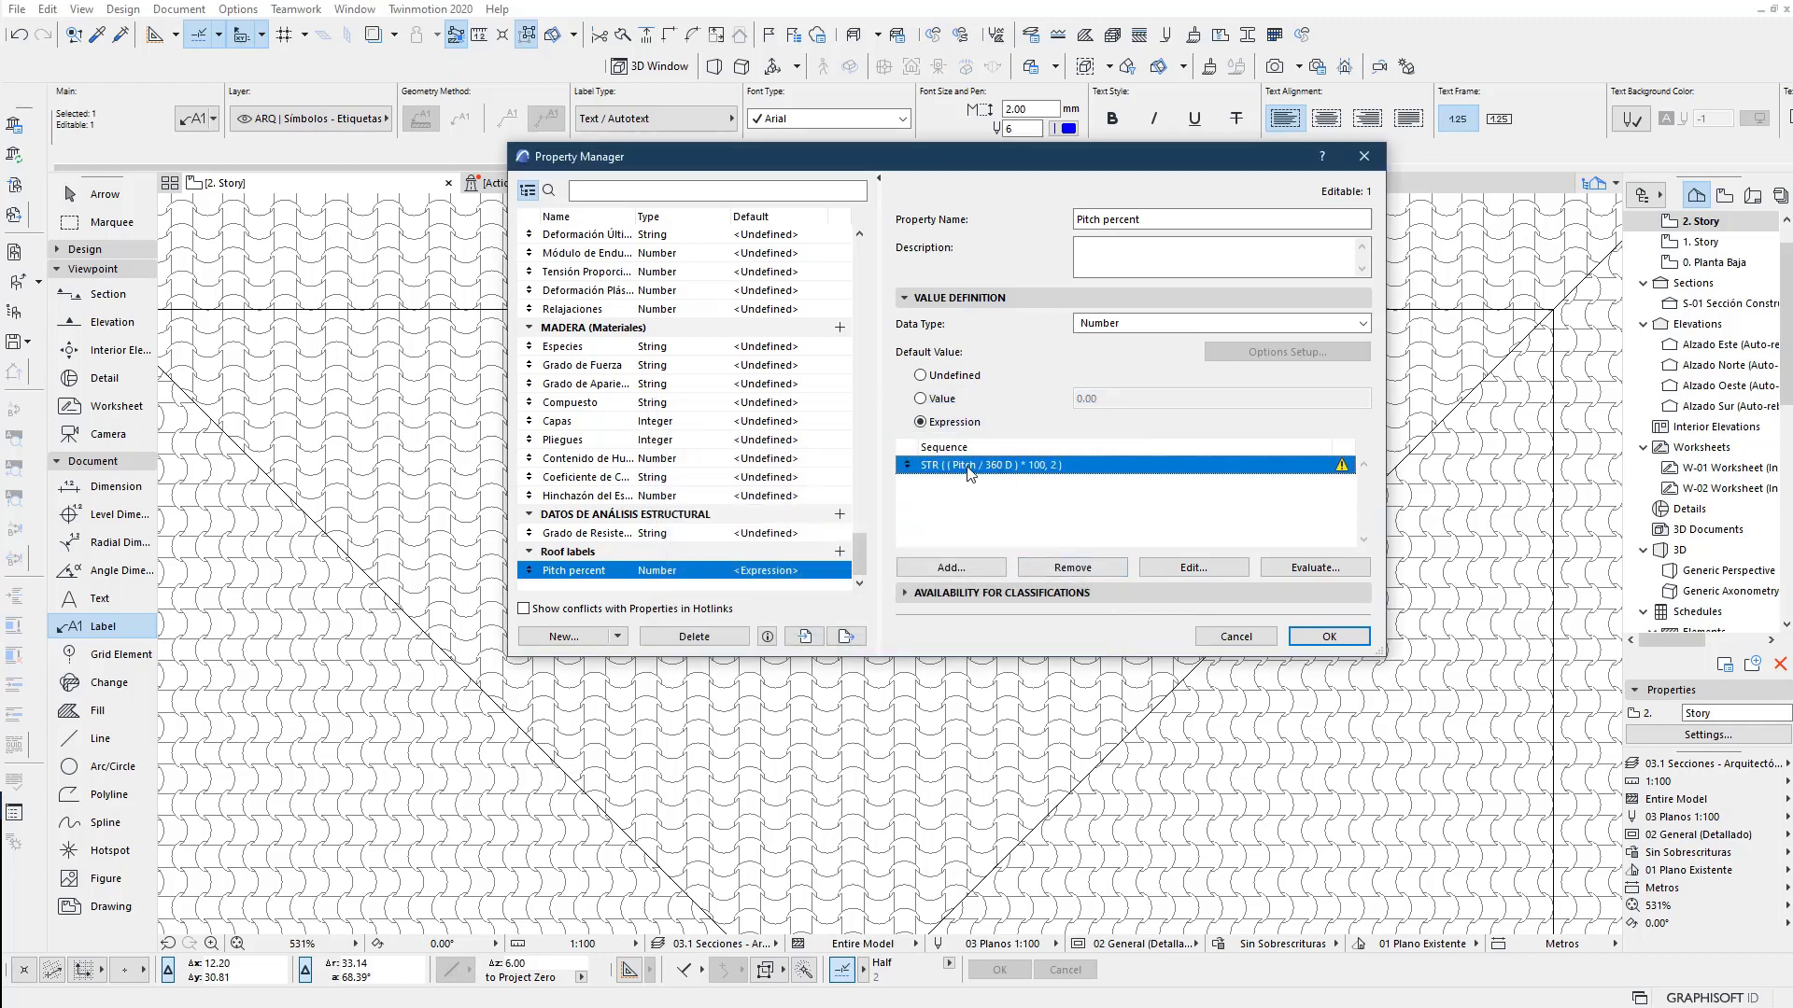
Set Pitch percent's data type to String and close the Property Manager
click(1141, 325)
click(1149, 365)
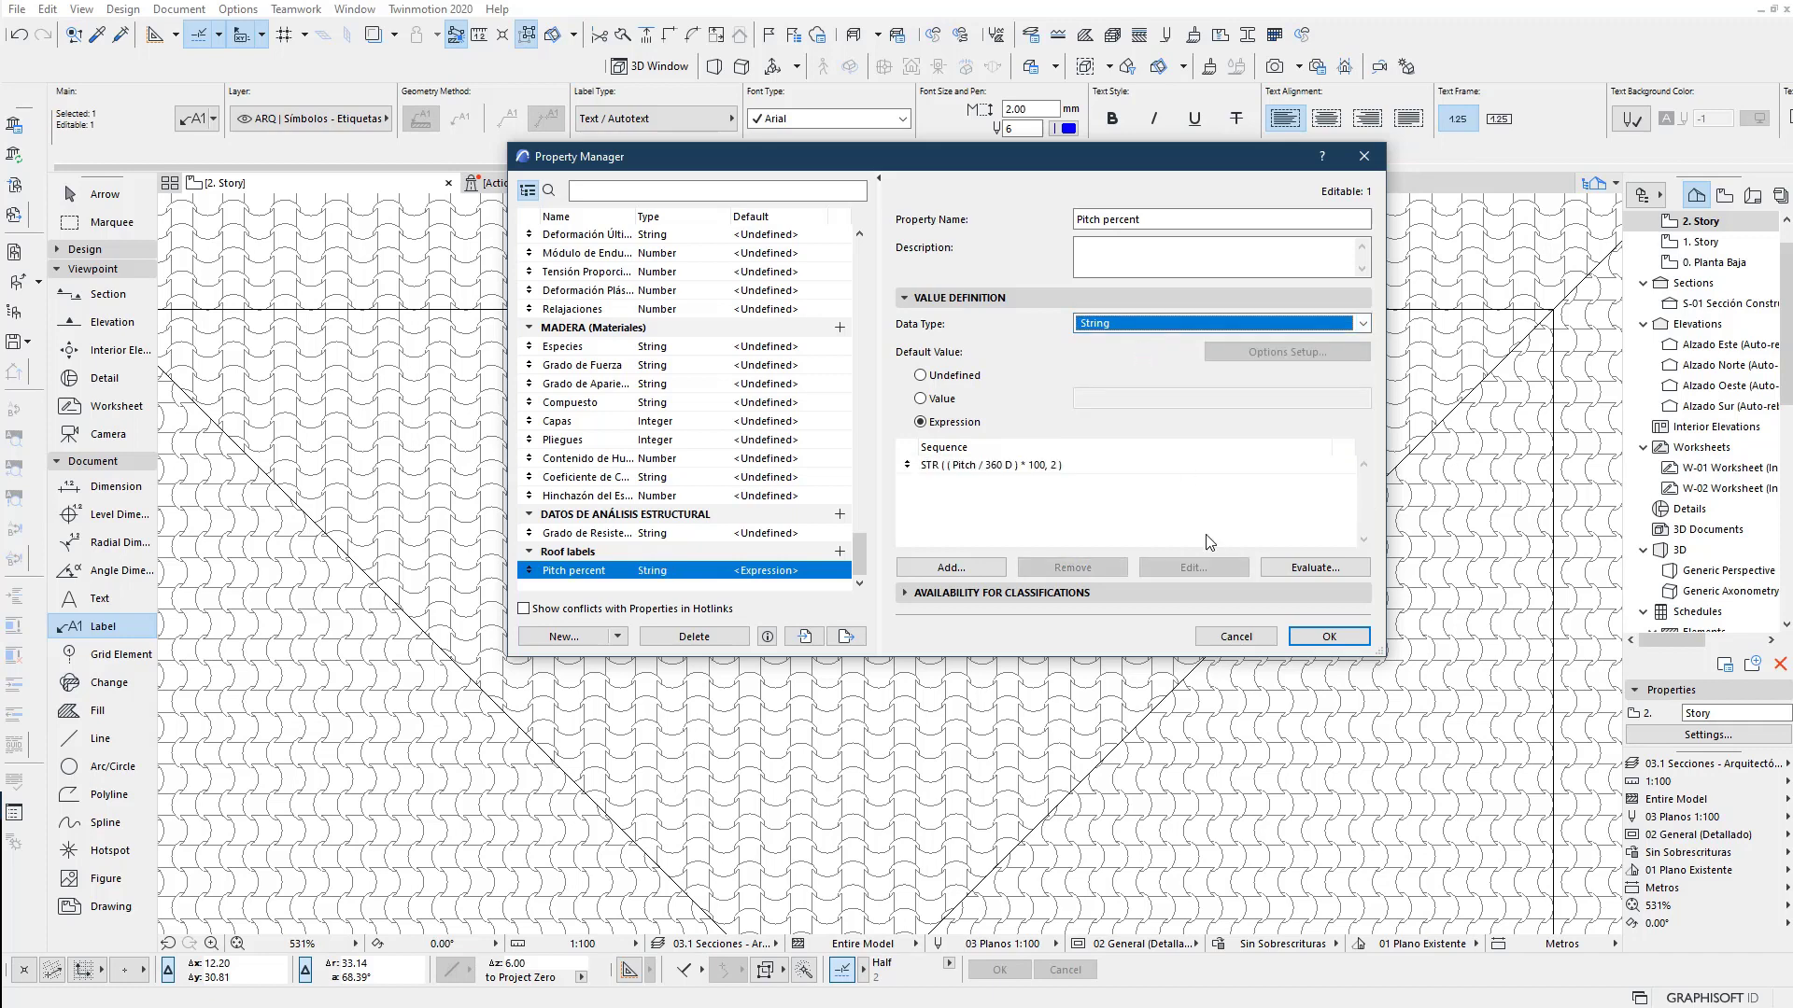
click(1329, 637)
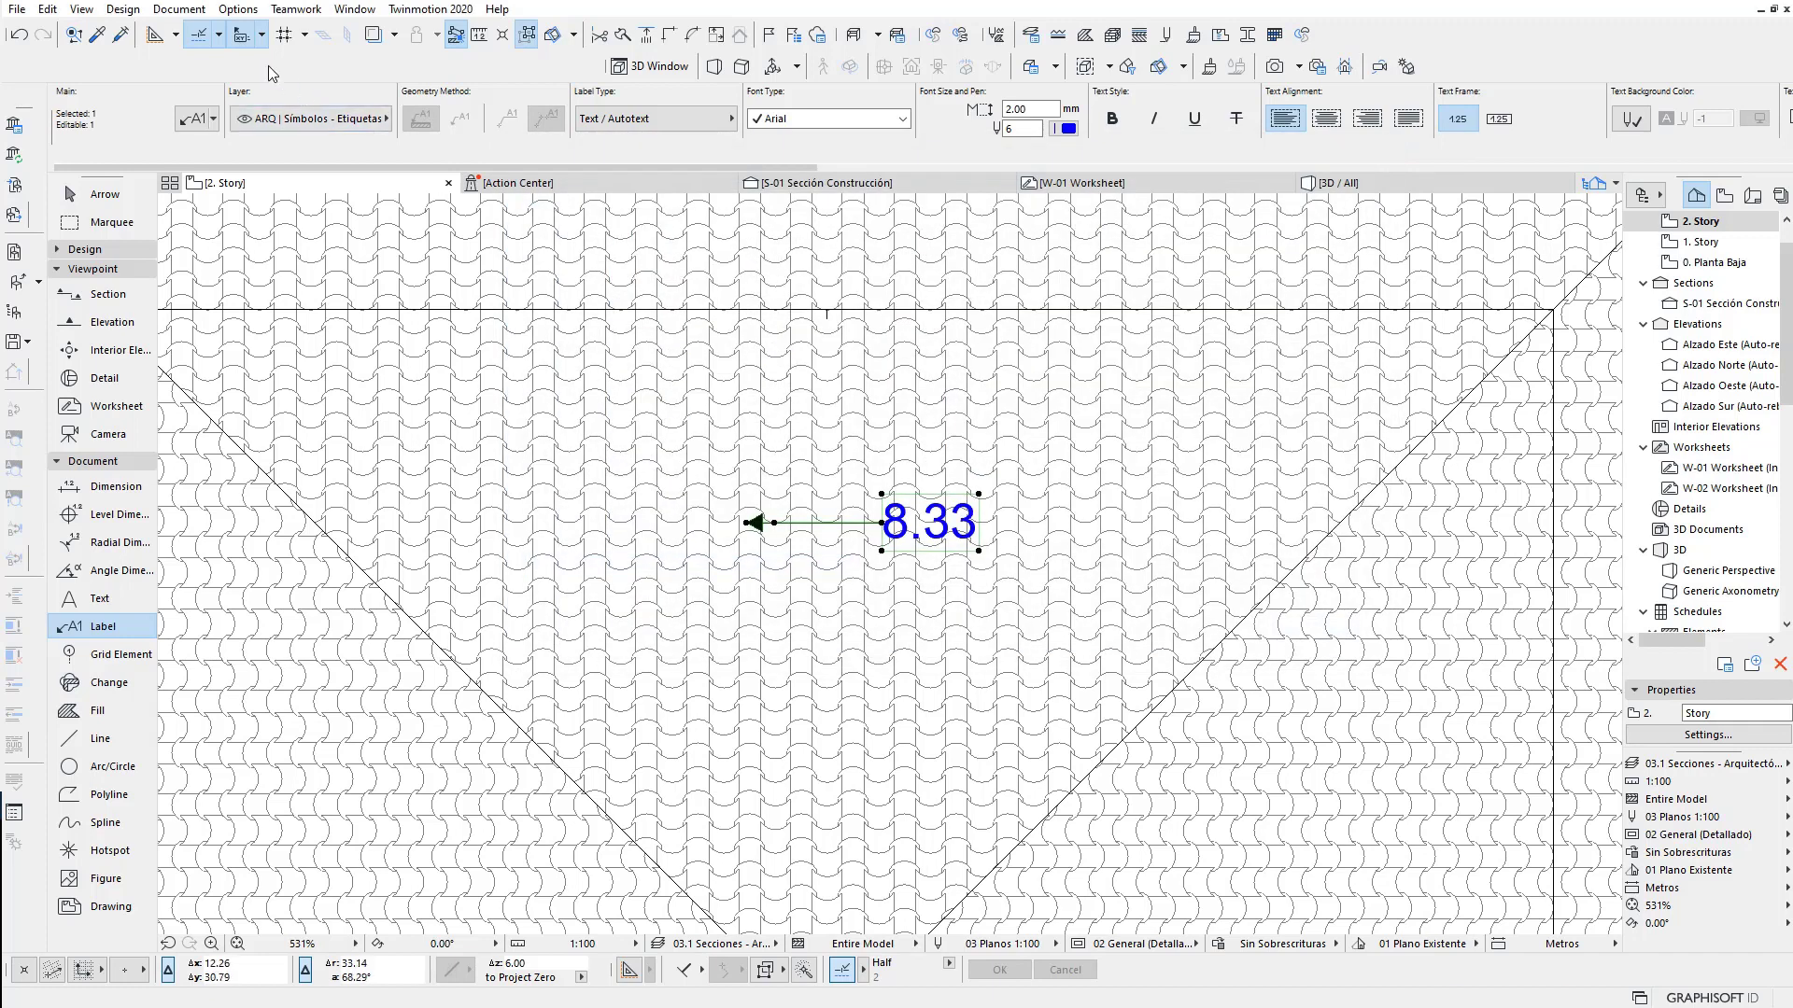
Change the Pitch percent expression to CONCAT( STR( ( Pitch / 360 D ) * 100, 2 ), "%" )
click(238, 8)
click(280, 54)
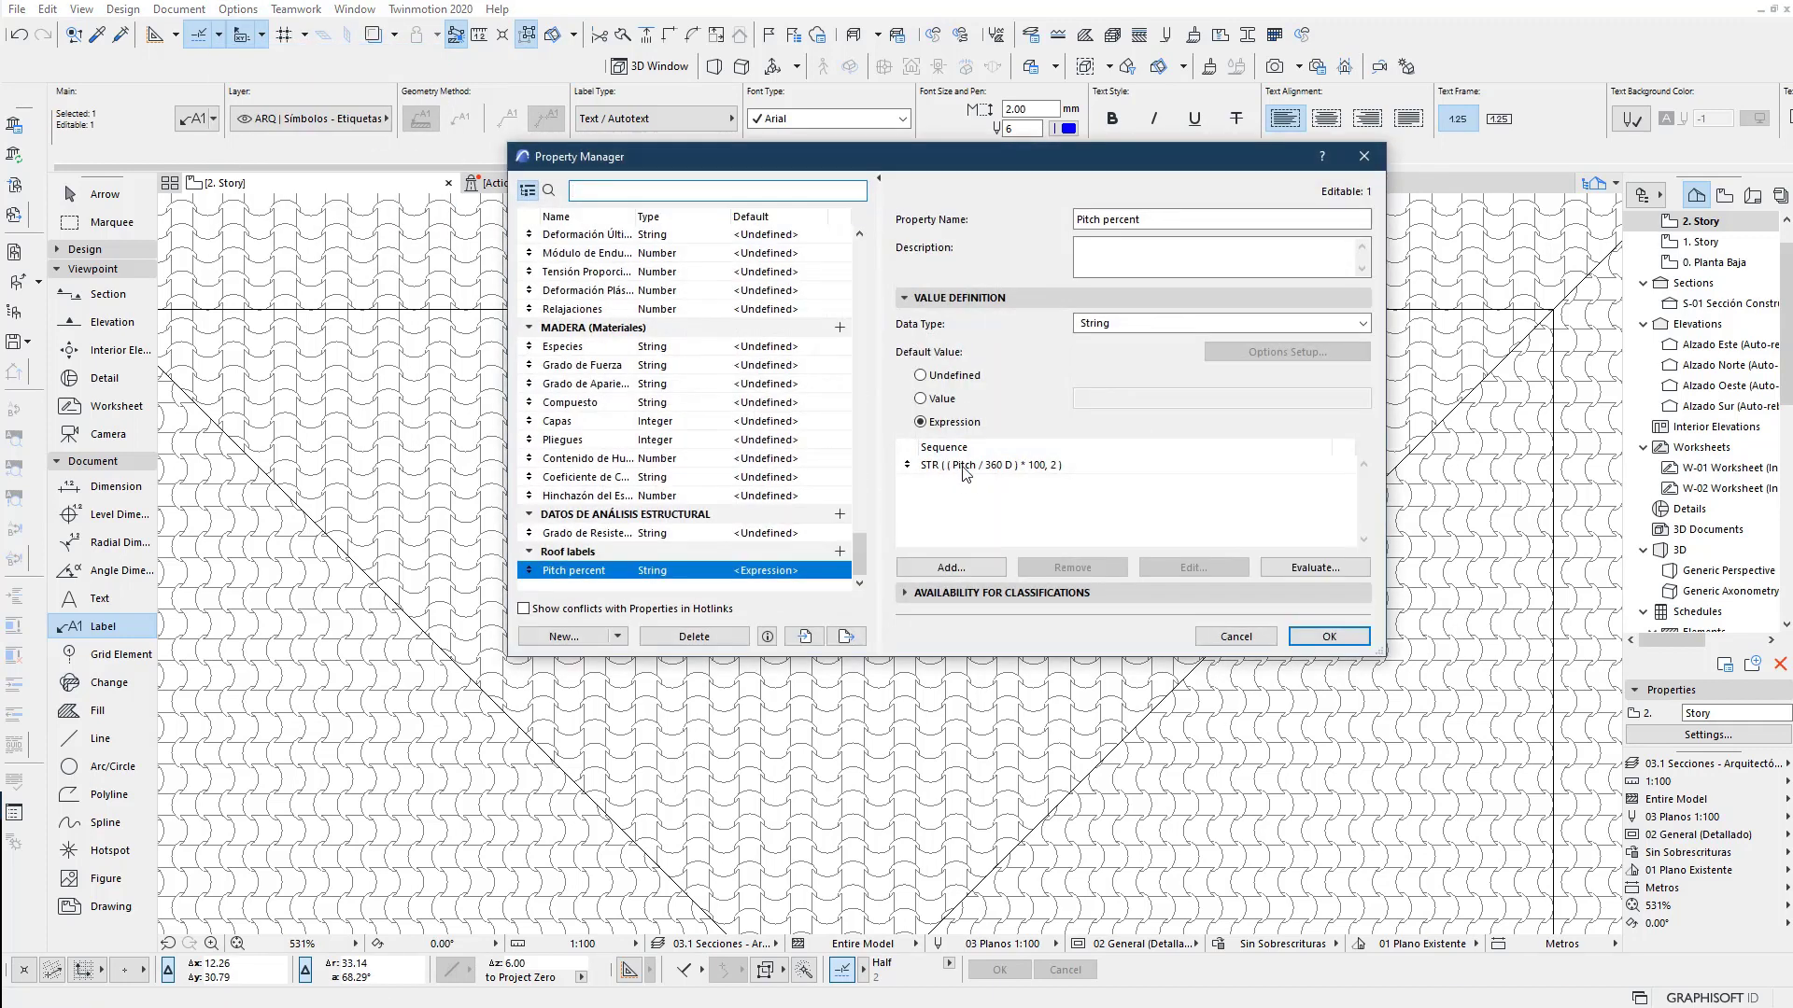
double_click(1147, 466)
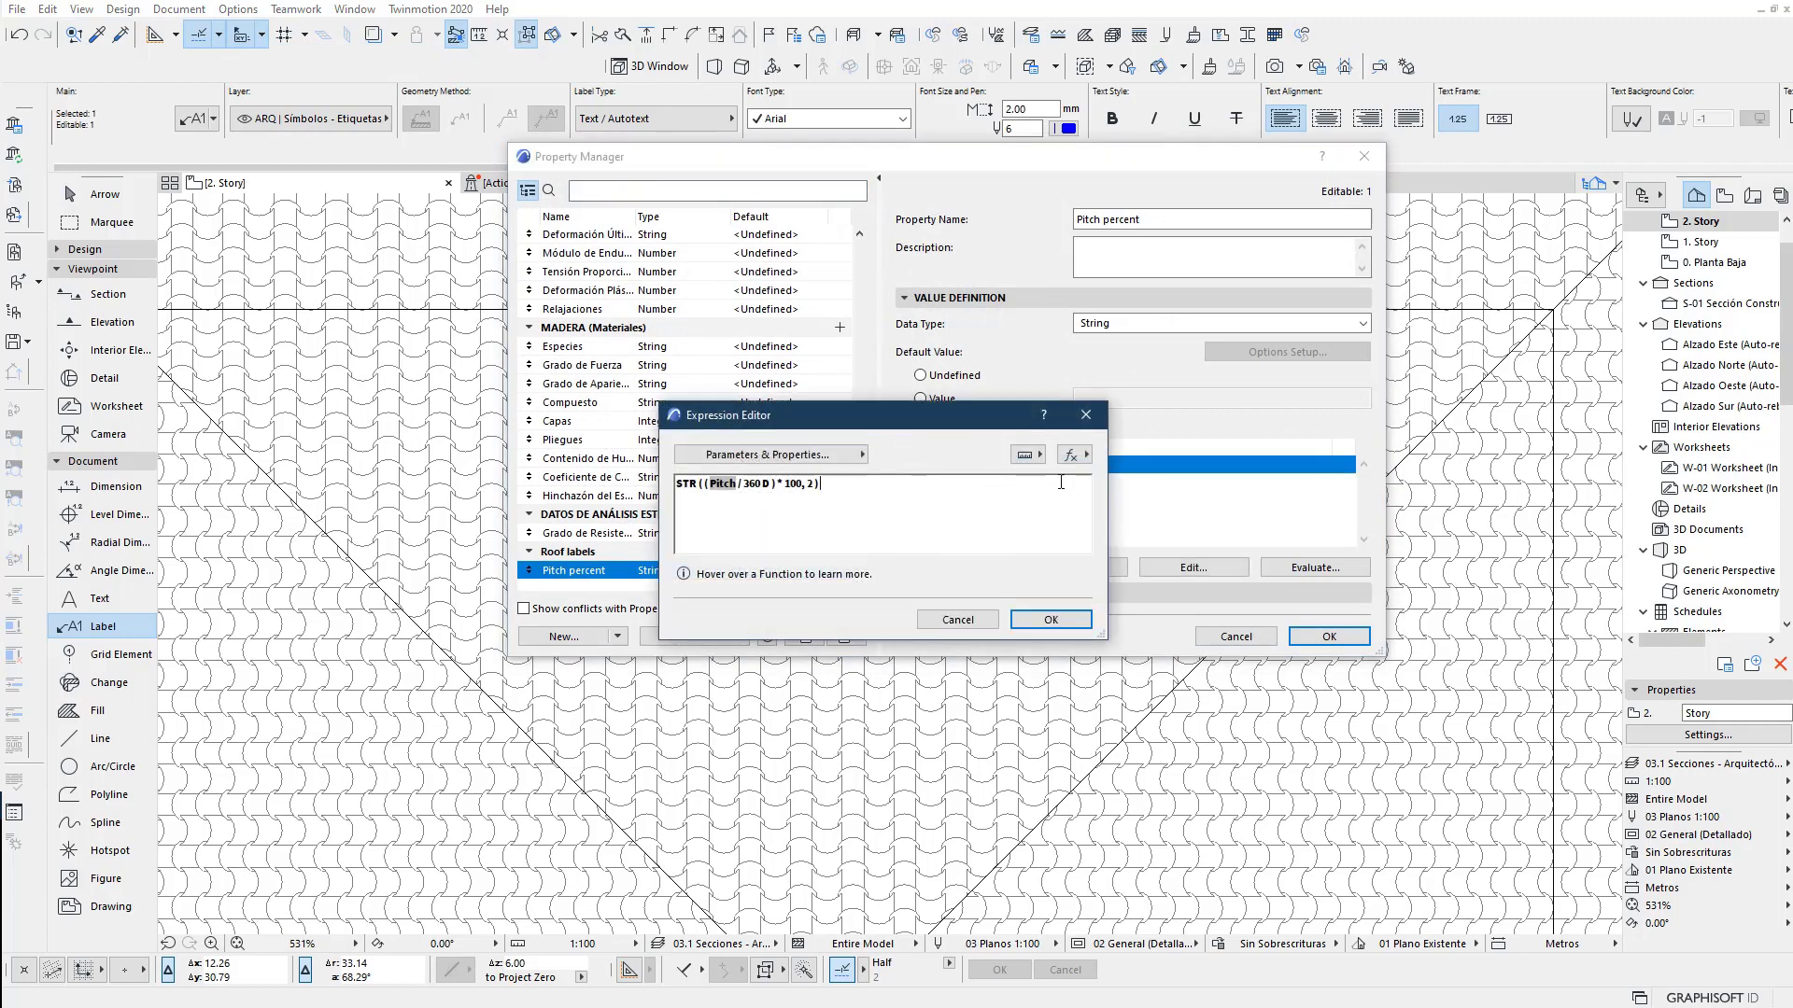
click(1072, 455)
click(1107, 624)
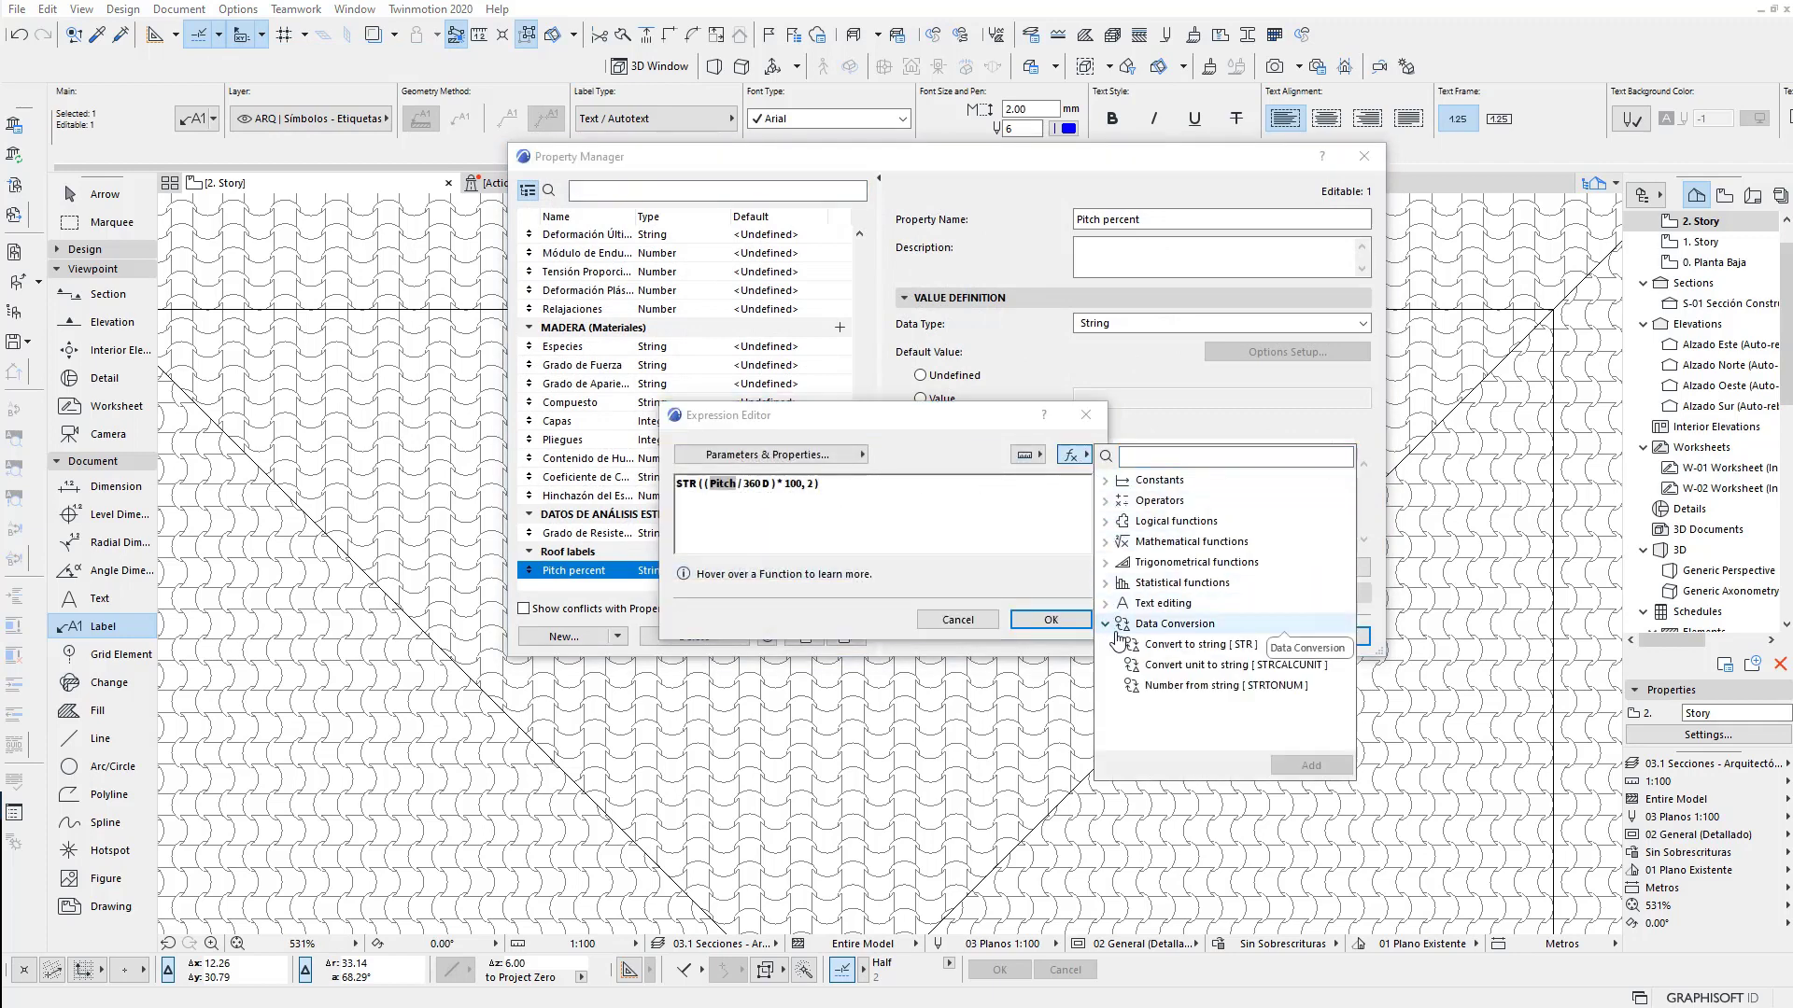
click(1107, 603)
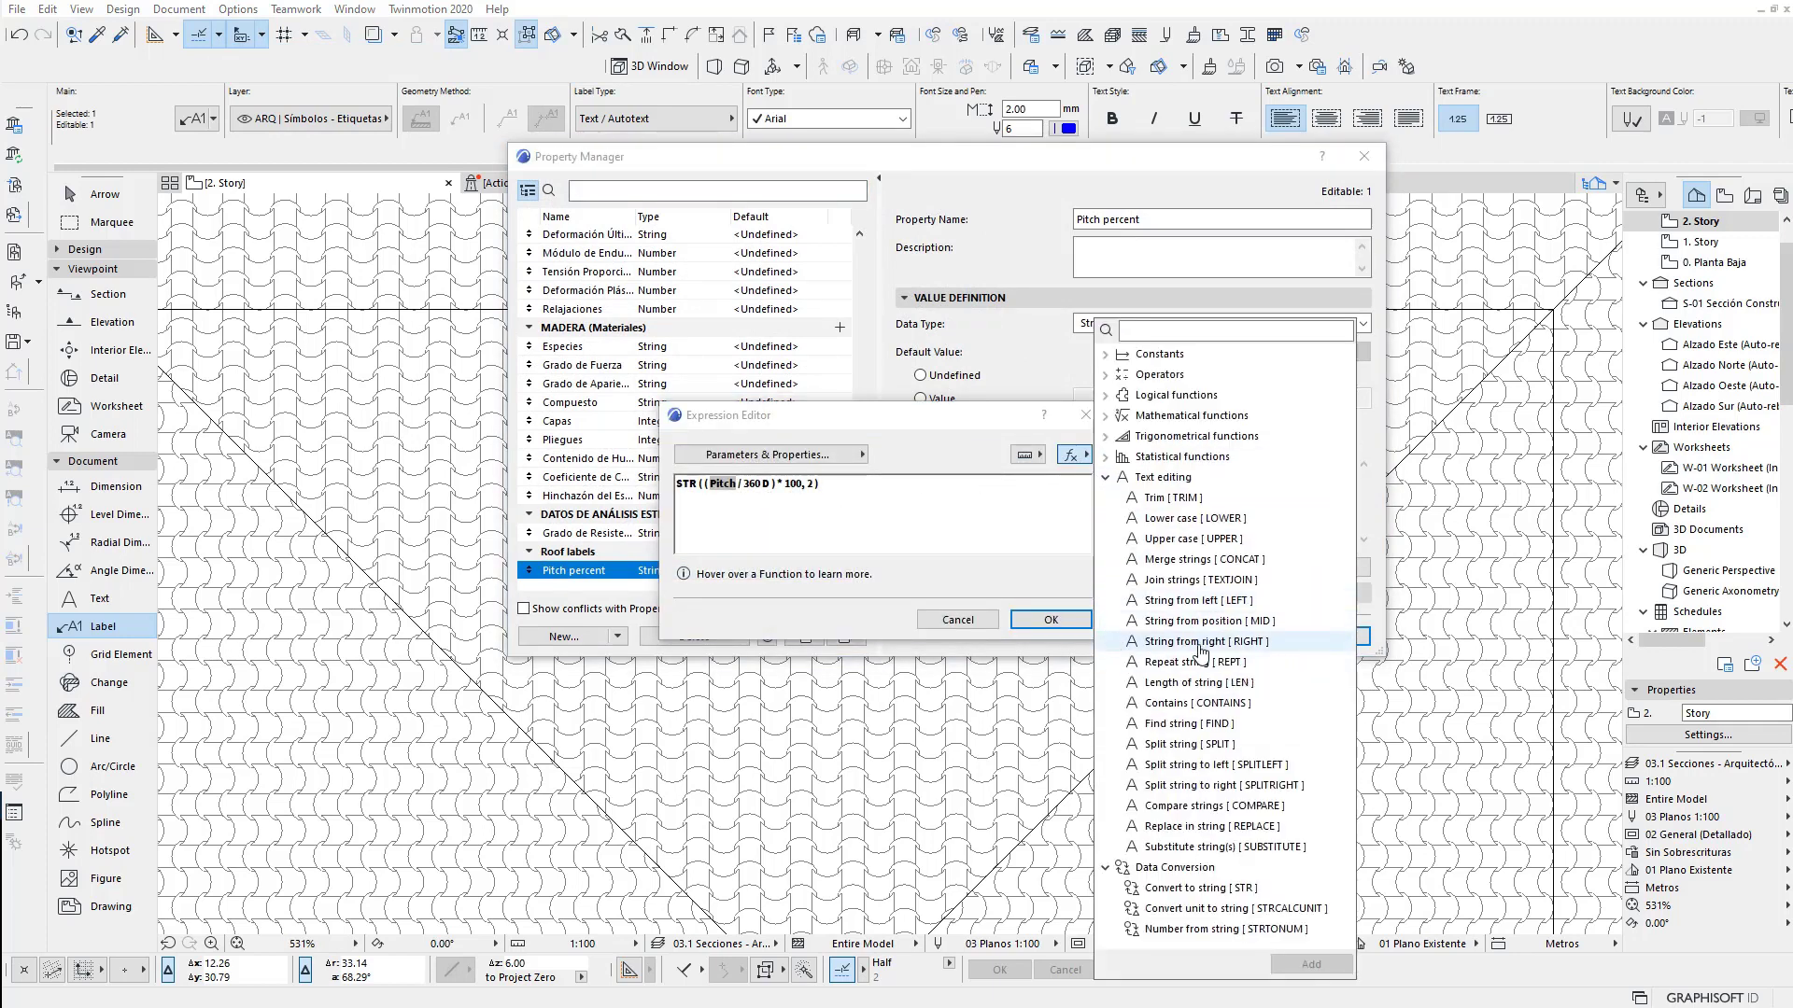
double_click(1265, 559)
click(898, 496)
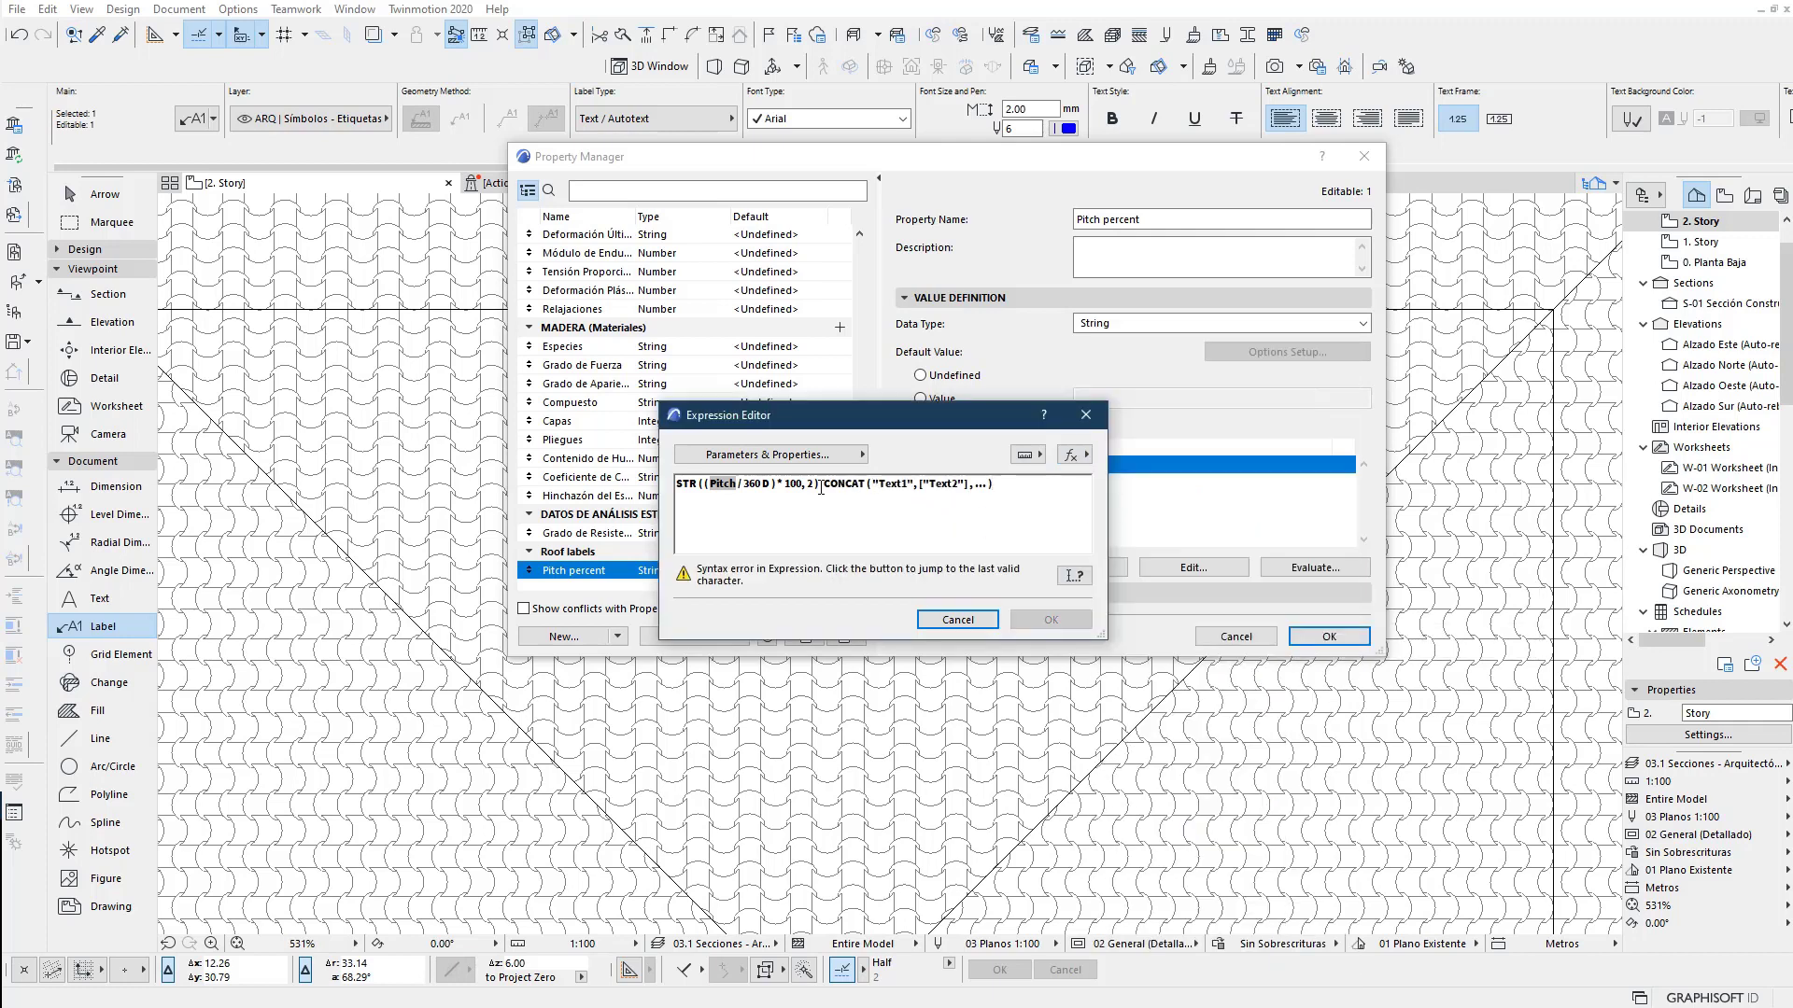
mouse_move(821, 486)
mouse_down()
mouse_move(676, 484)
mouse_move(946, 488)
mouse_up()
key(ctrl+x)
key(ctrl+v)
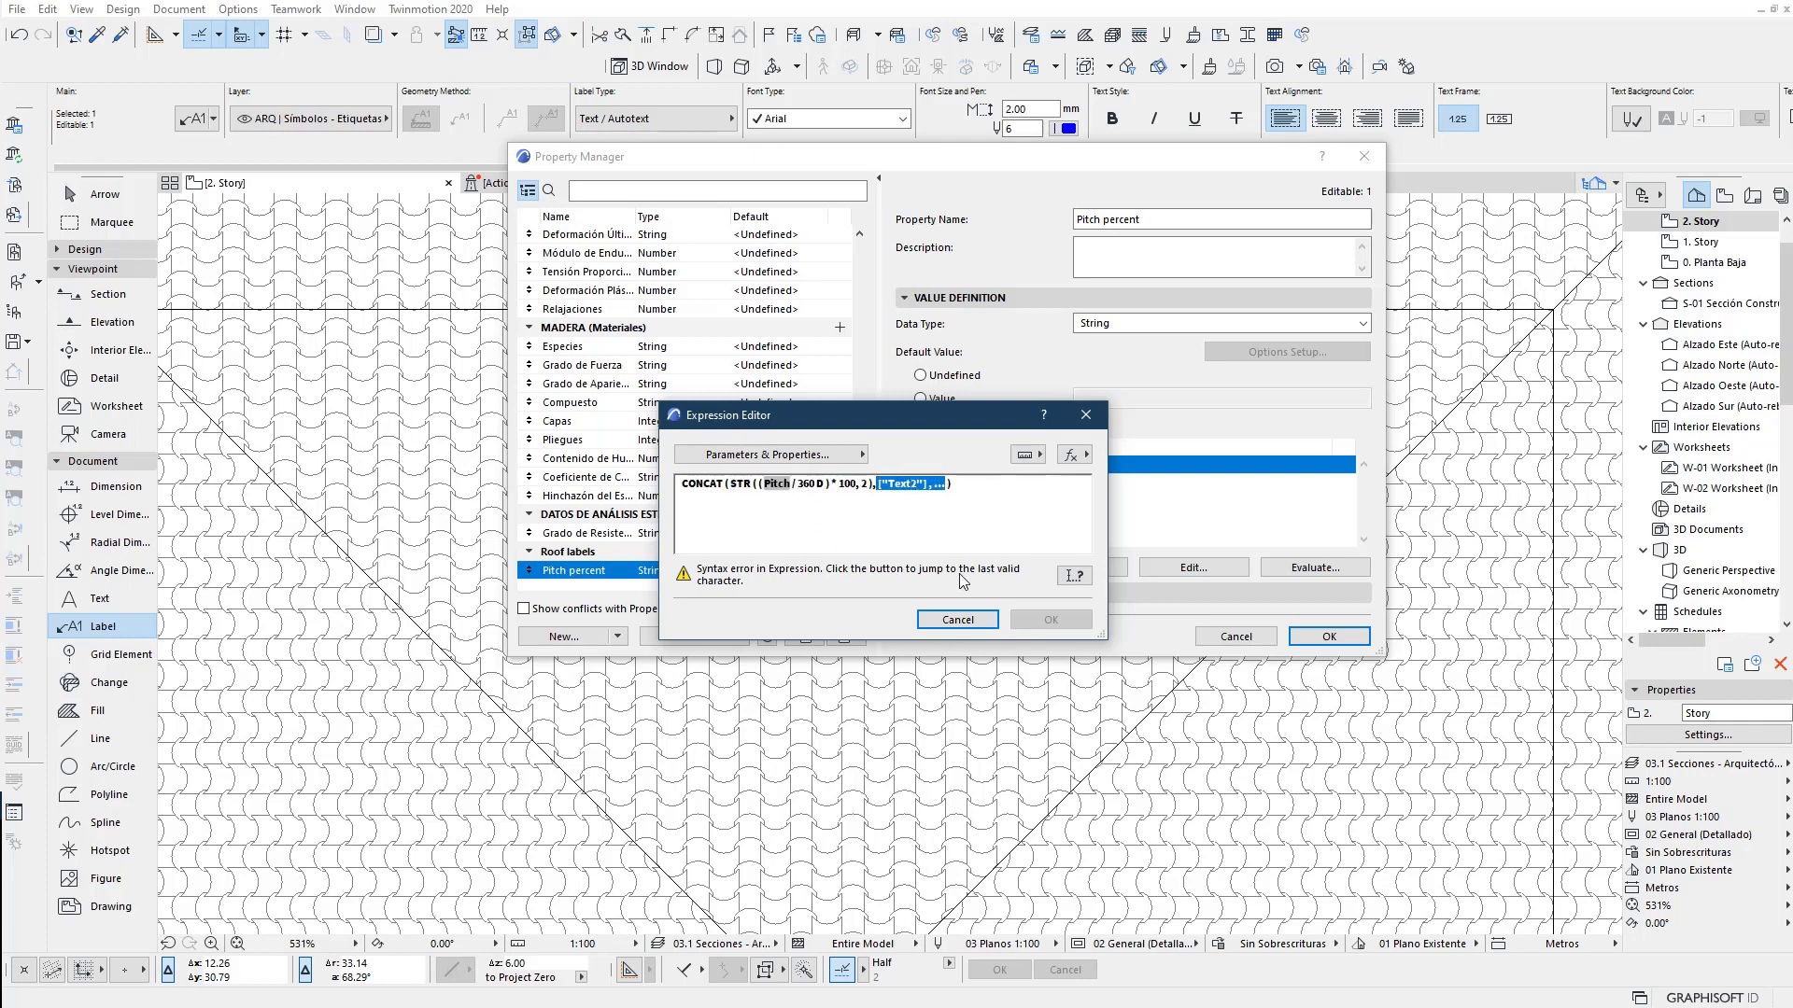
text("%)
text(")
click(1051, 620)
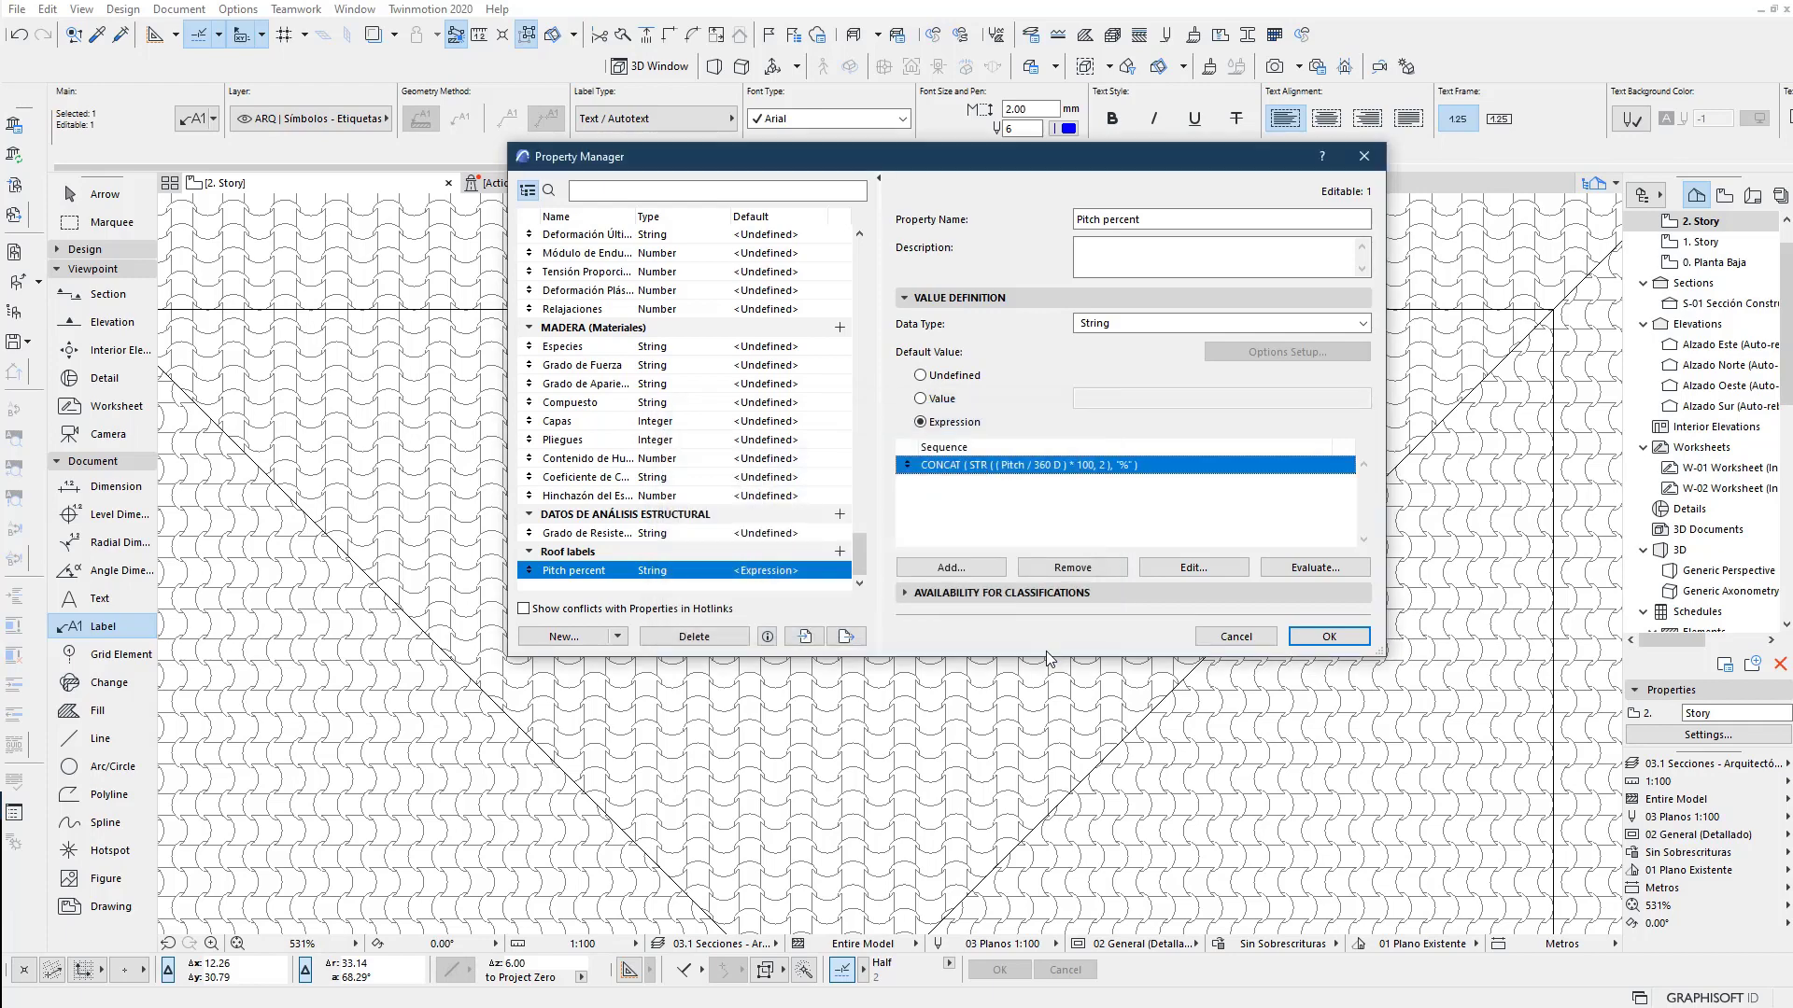
click(1297, 647)
Make the 8.33% roof label's text black
scroll(940, 541, up, 2)
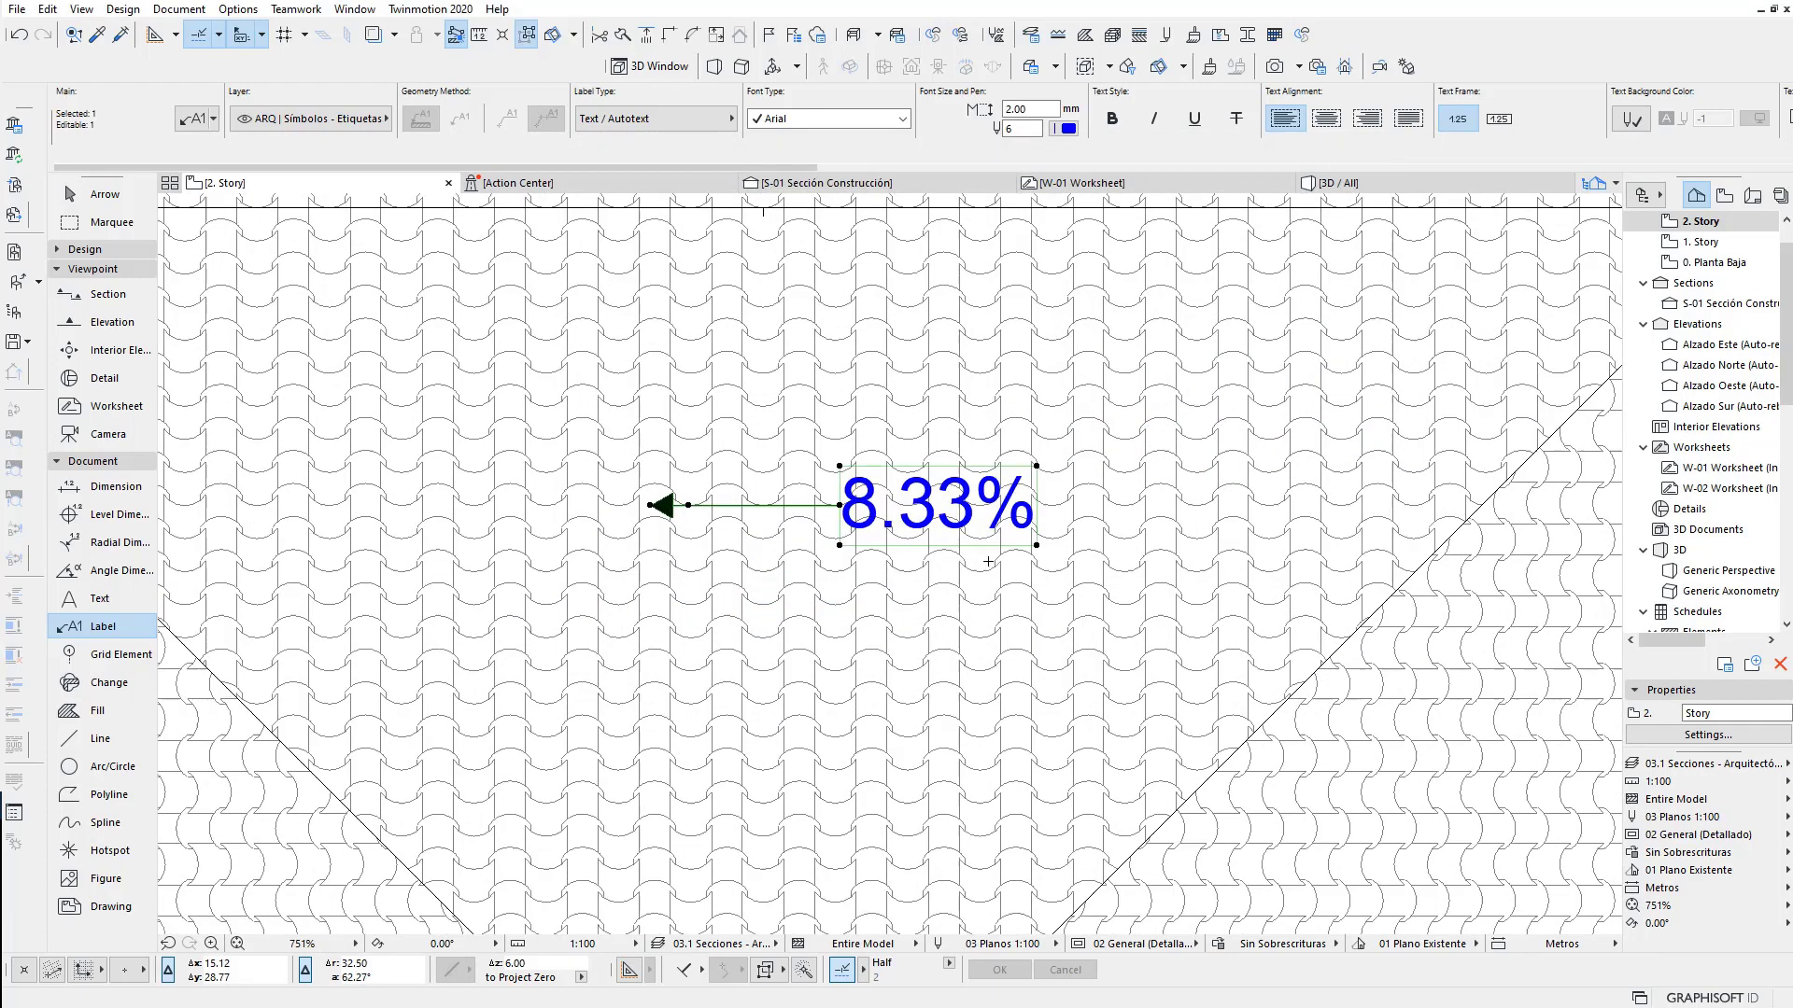
double_click(940, 523)
click(1126, 416)
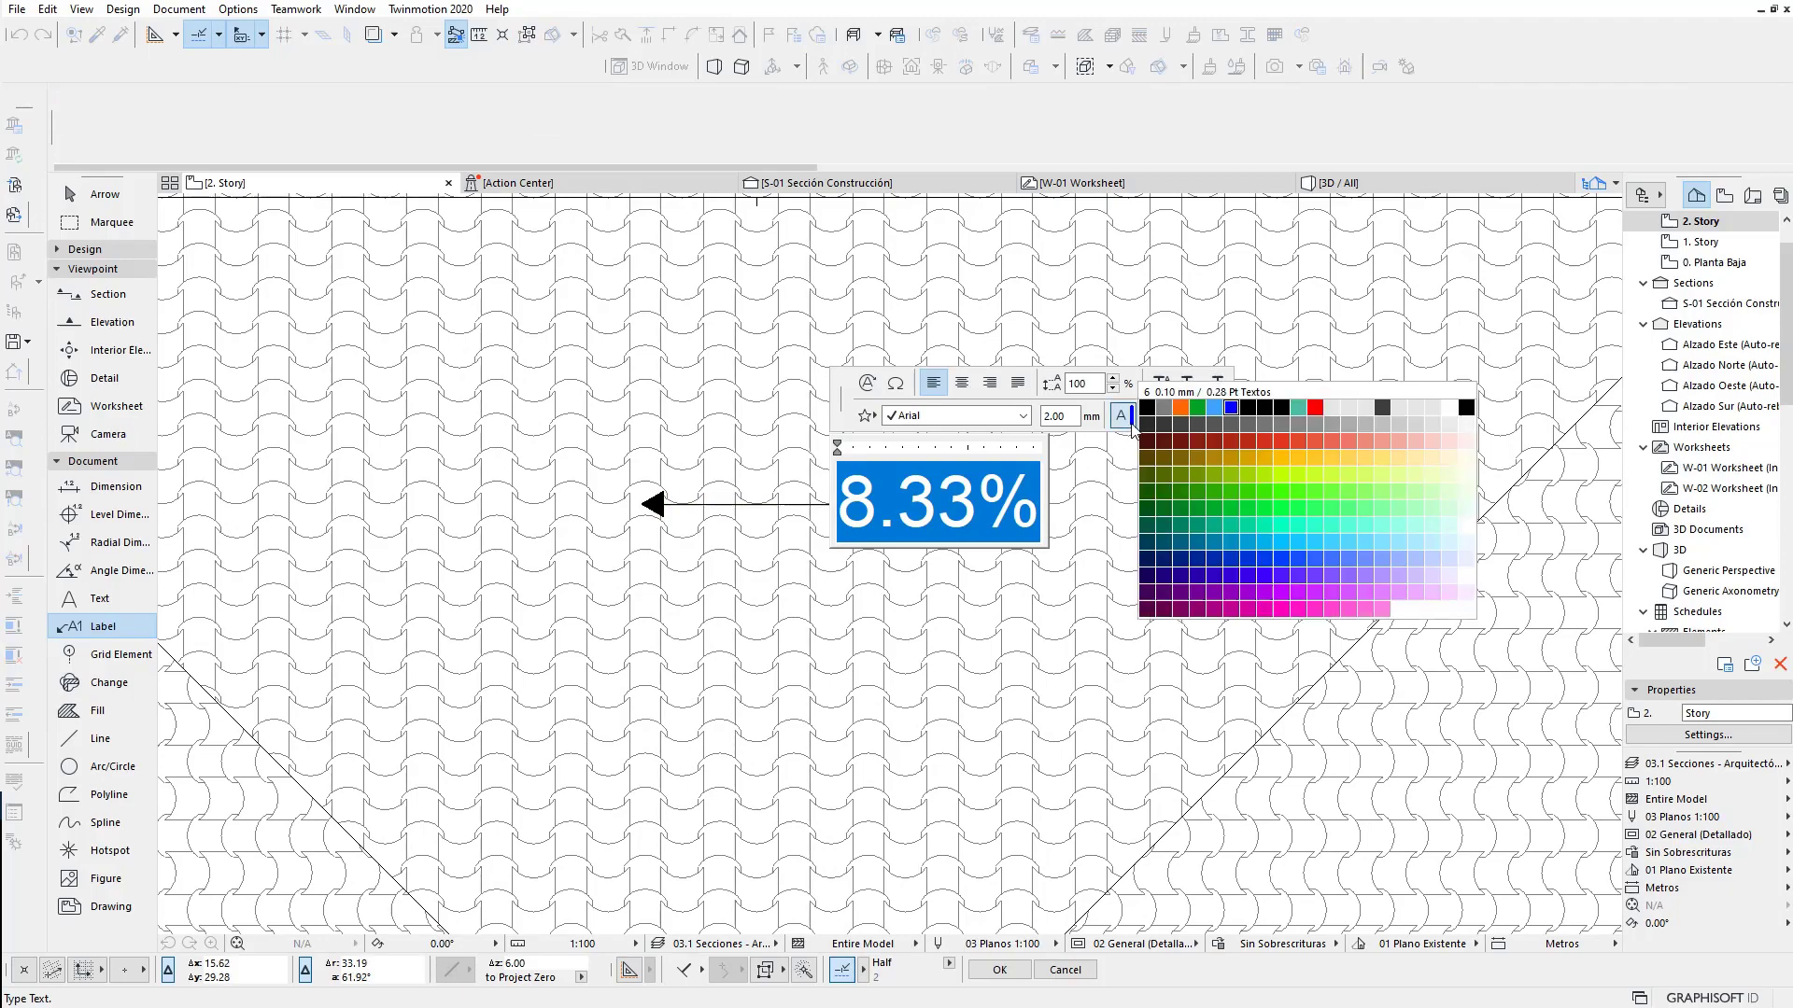
click(1247, 407)
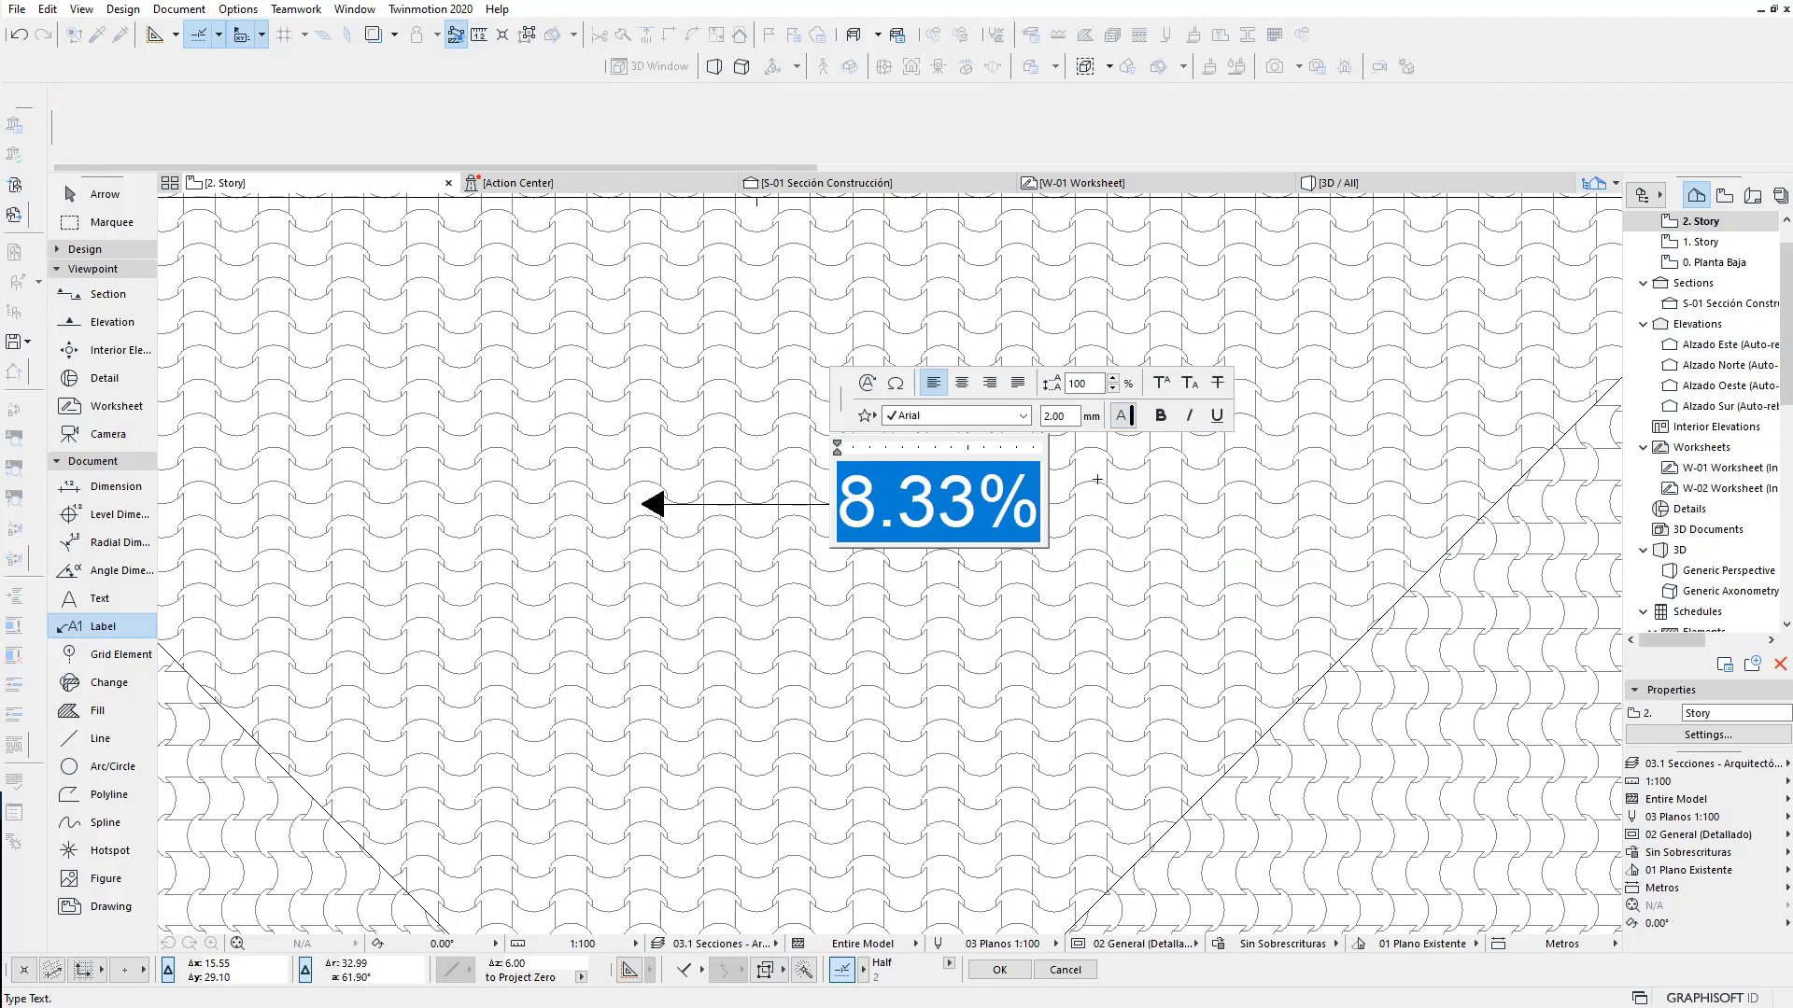
click(1062, 564)
scroll(1062, 564, down, 5)
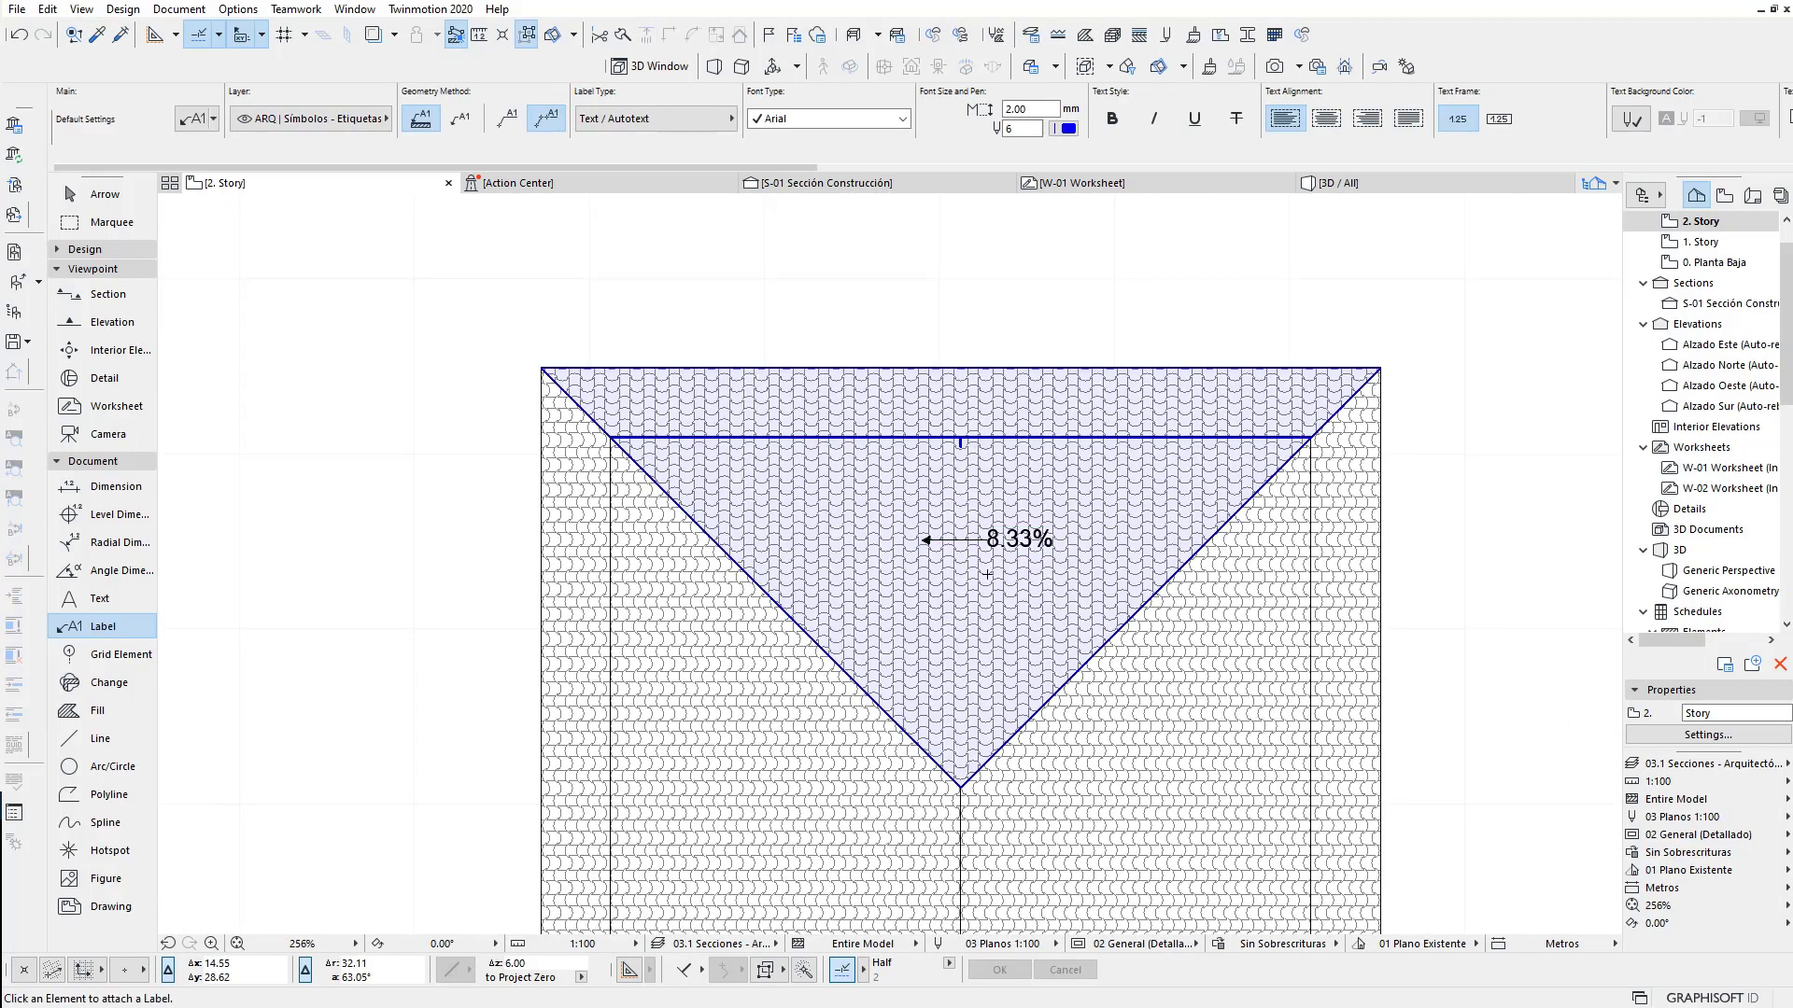
Select the 8.33% label and rotate it 90° to vertical about its anchor
key(Escape)
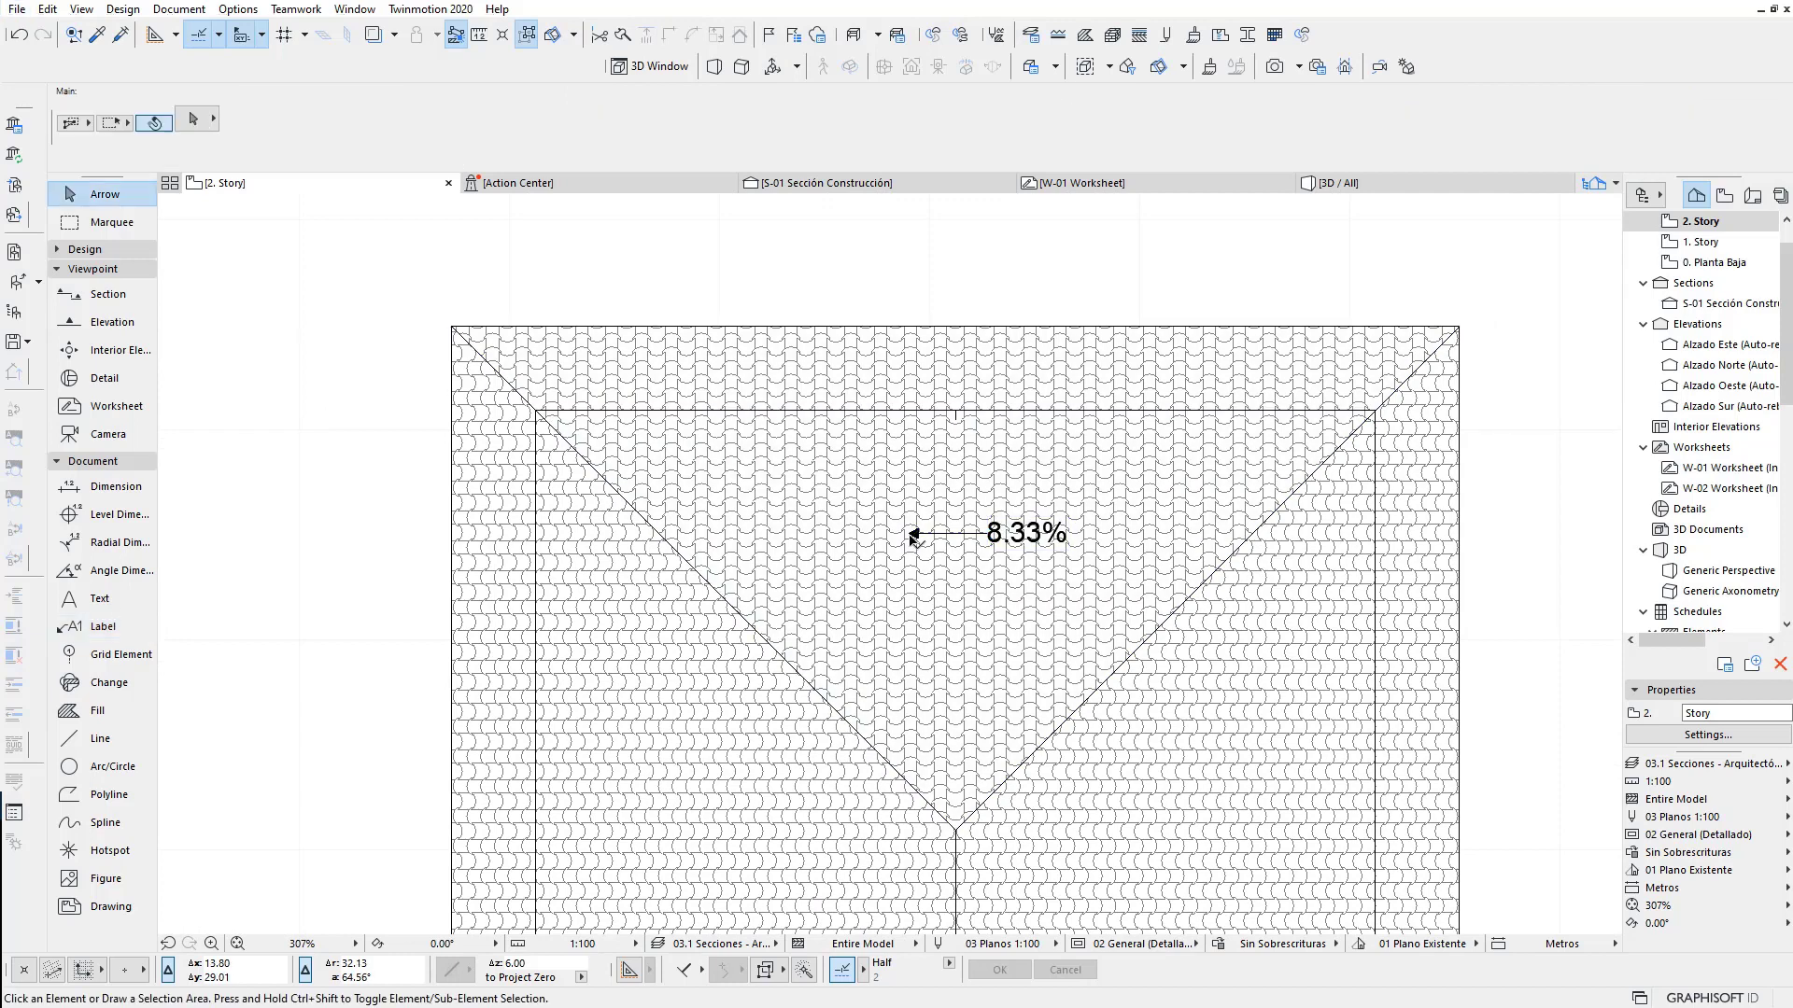
click(913, 539)
key(ctrl+e)
click(1040, 537)
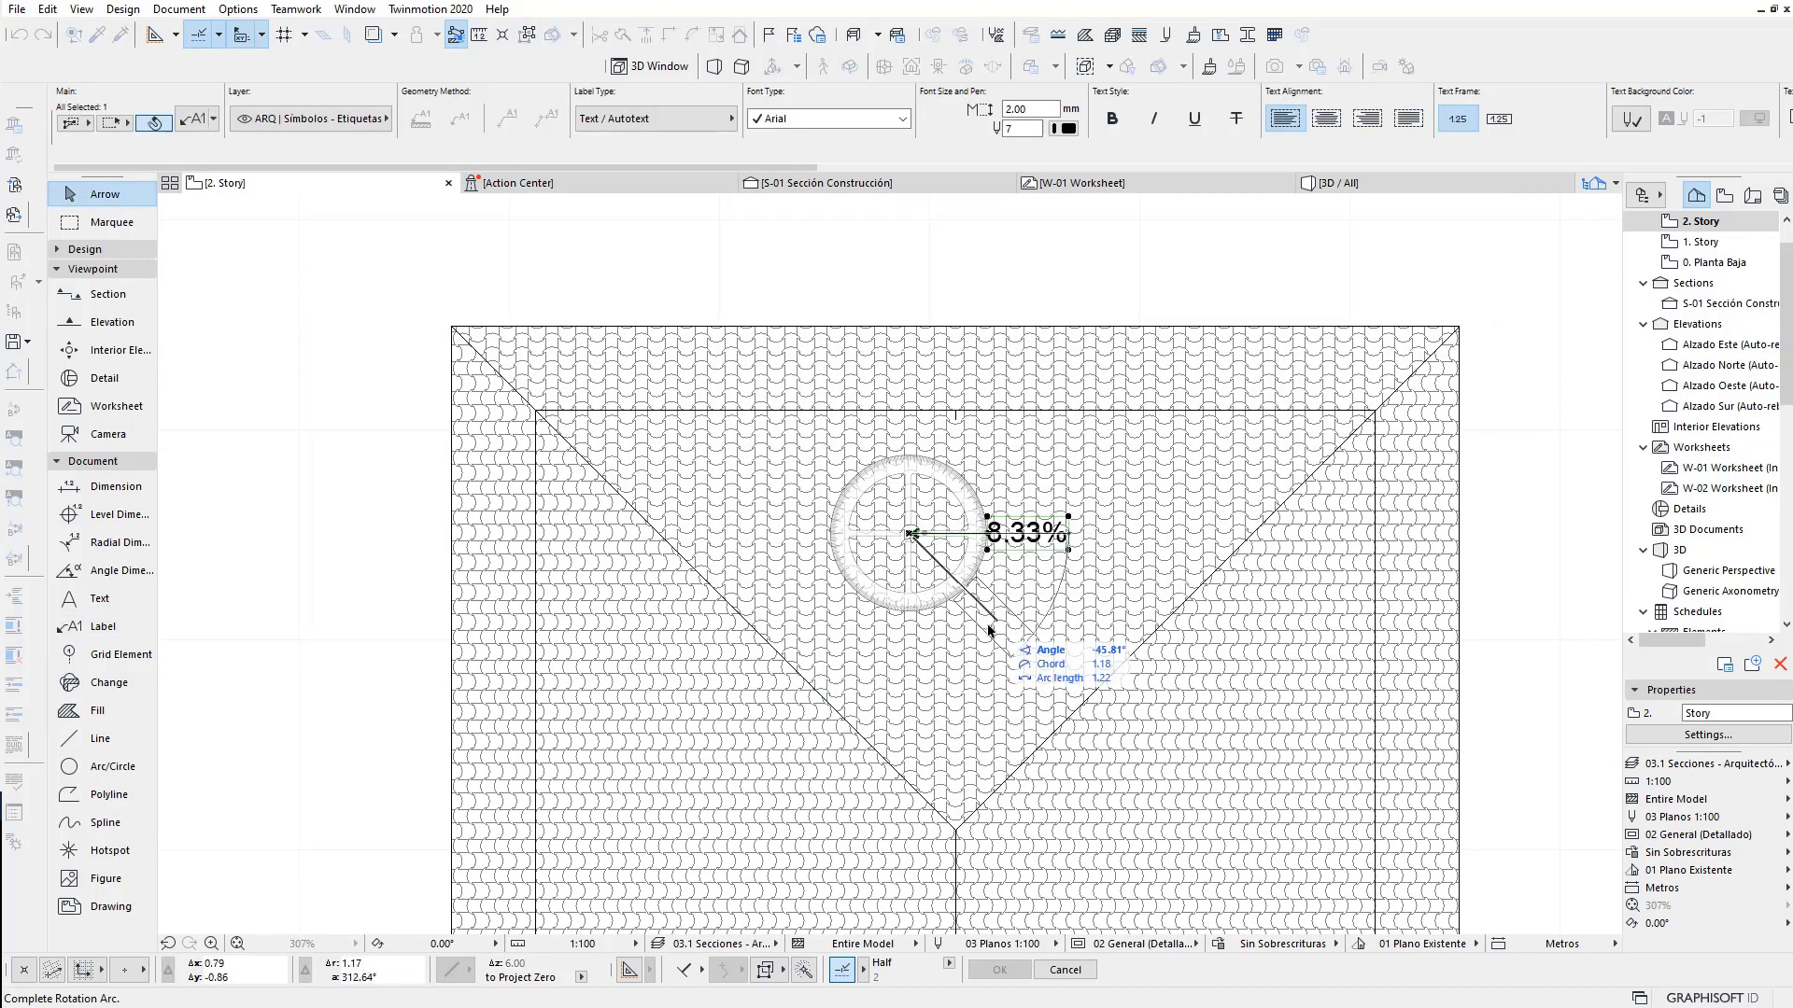
click(910, 710)
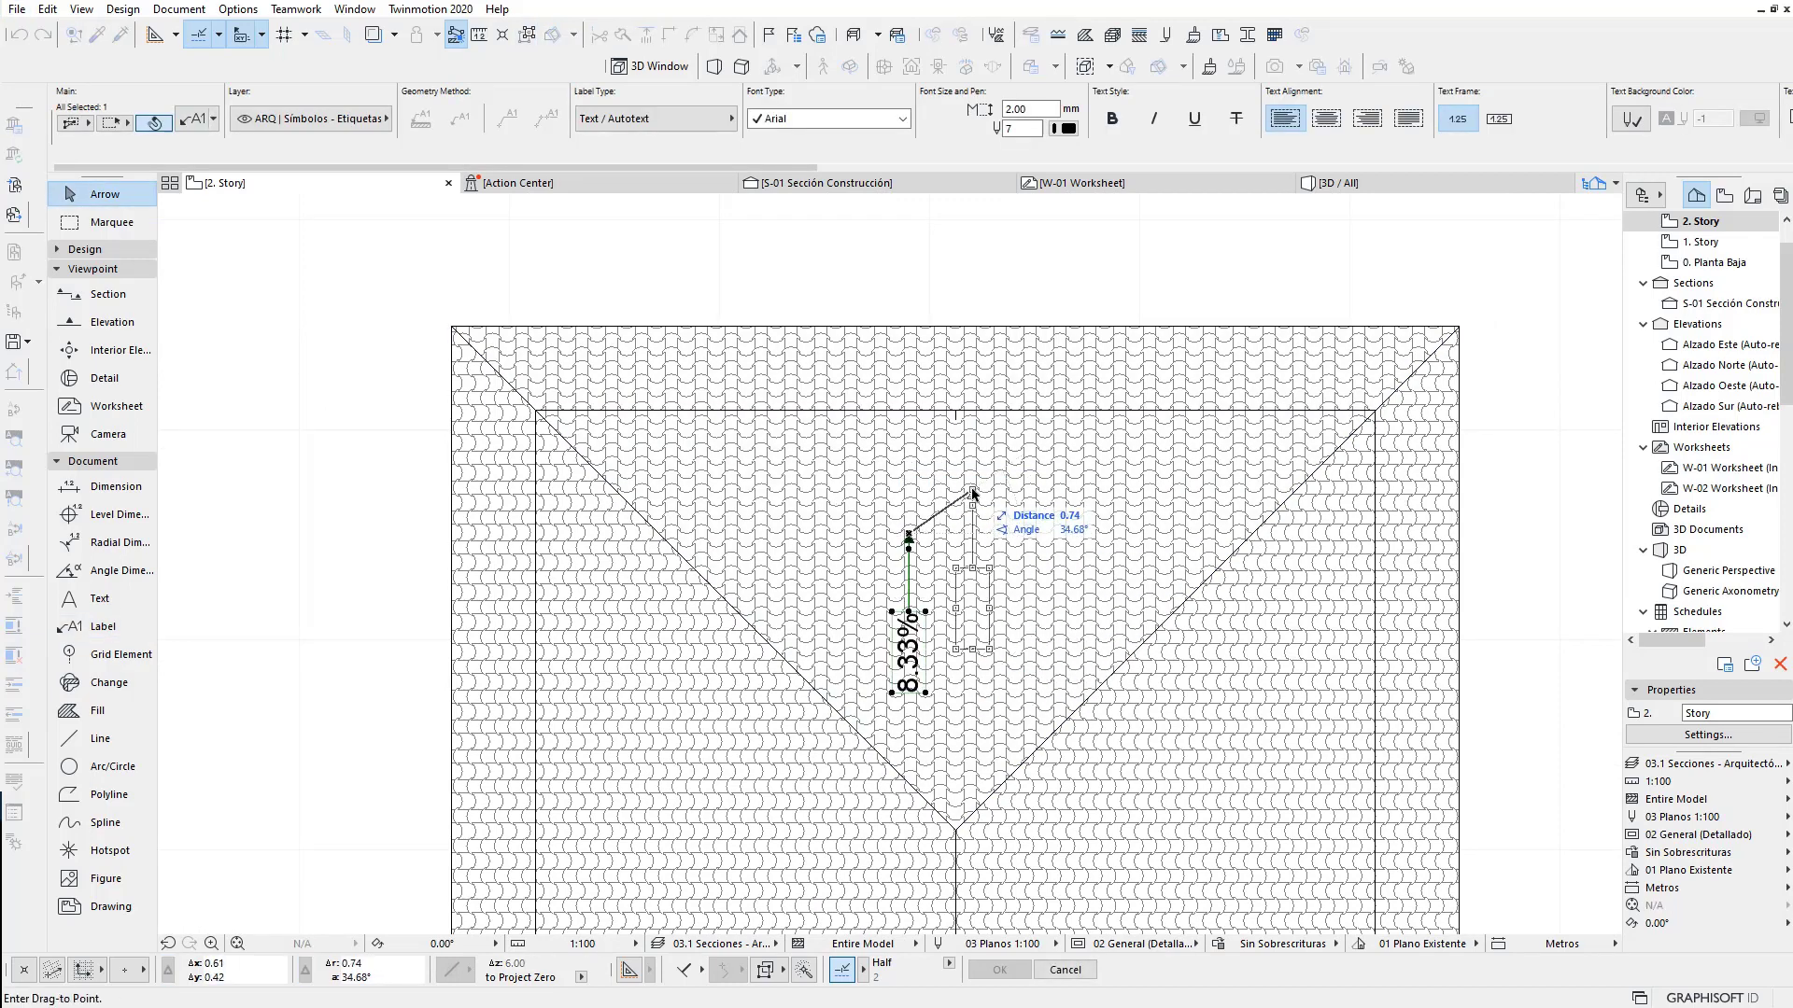
scroll(933, 486, up, 2)
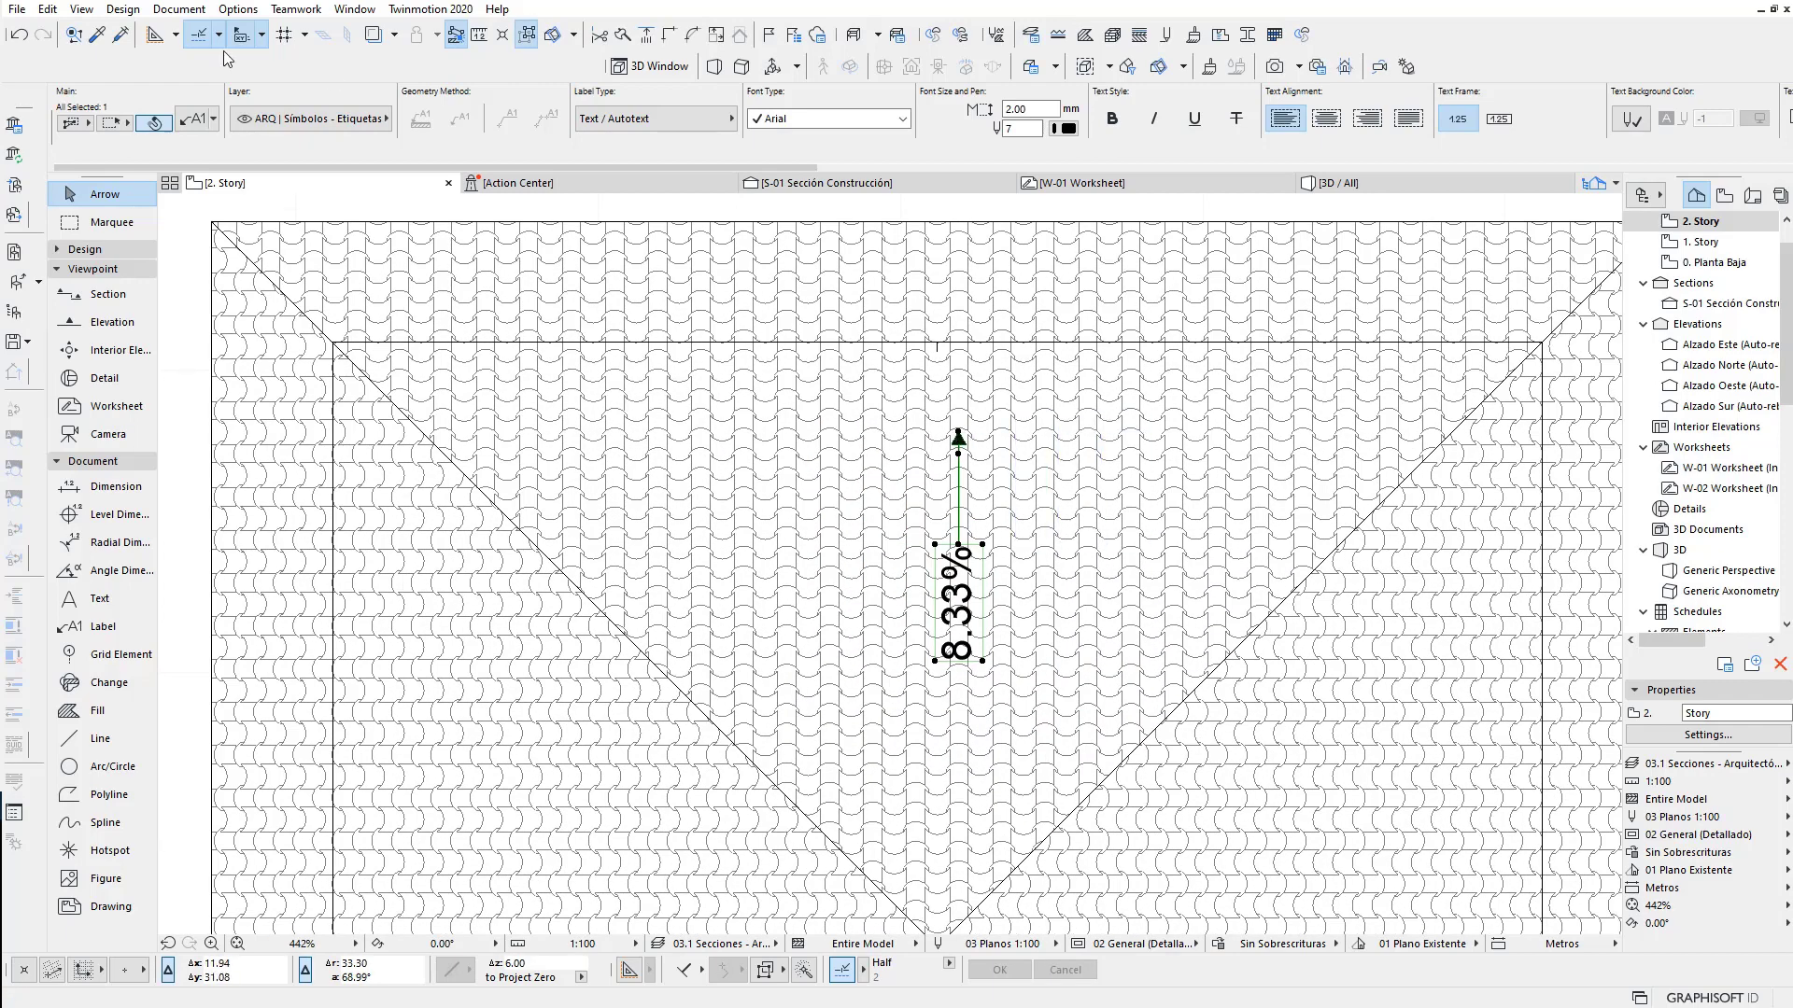
Adjust the label's leader pointer settings, then rotate the text back to horizontal
click(207, 125)
text(0)
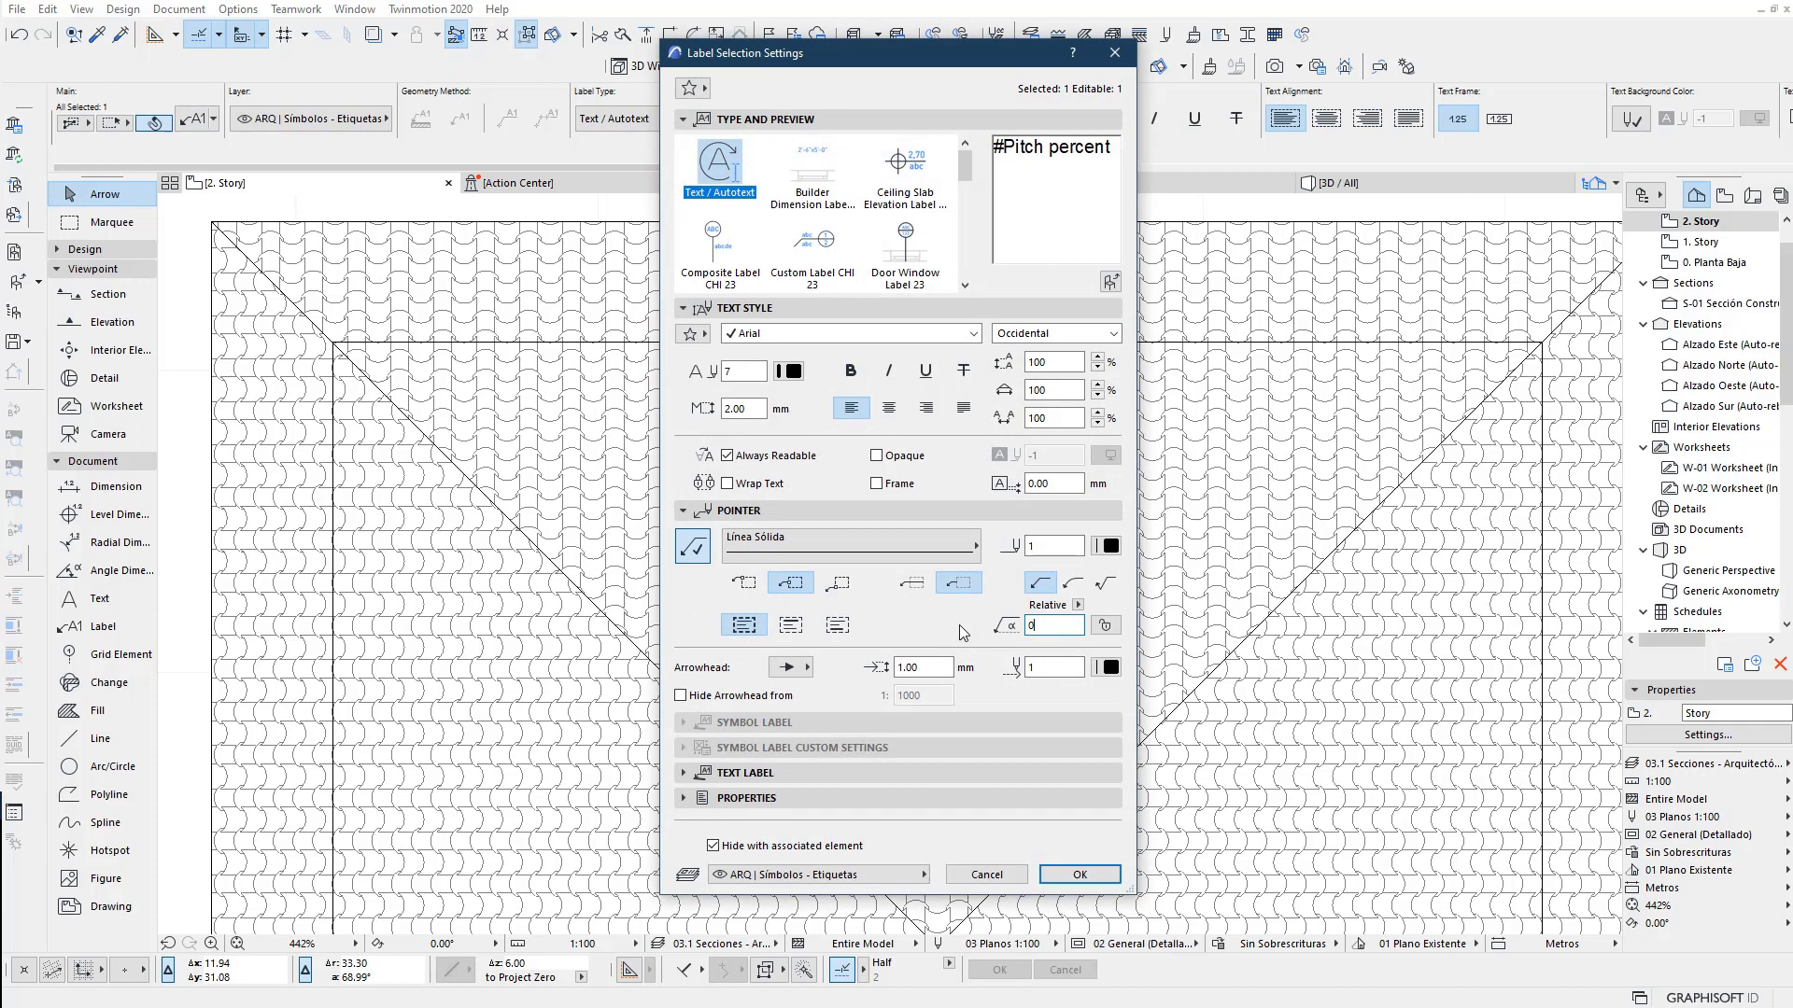
click(1079, 874)
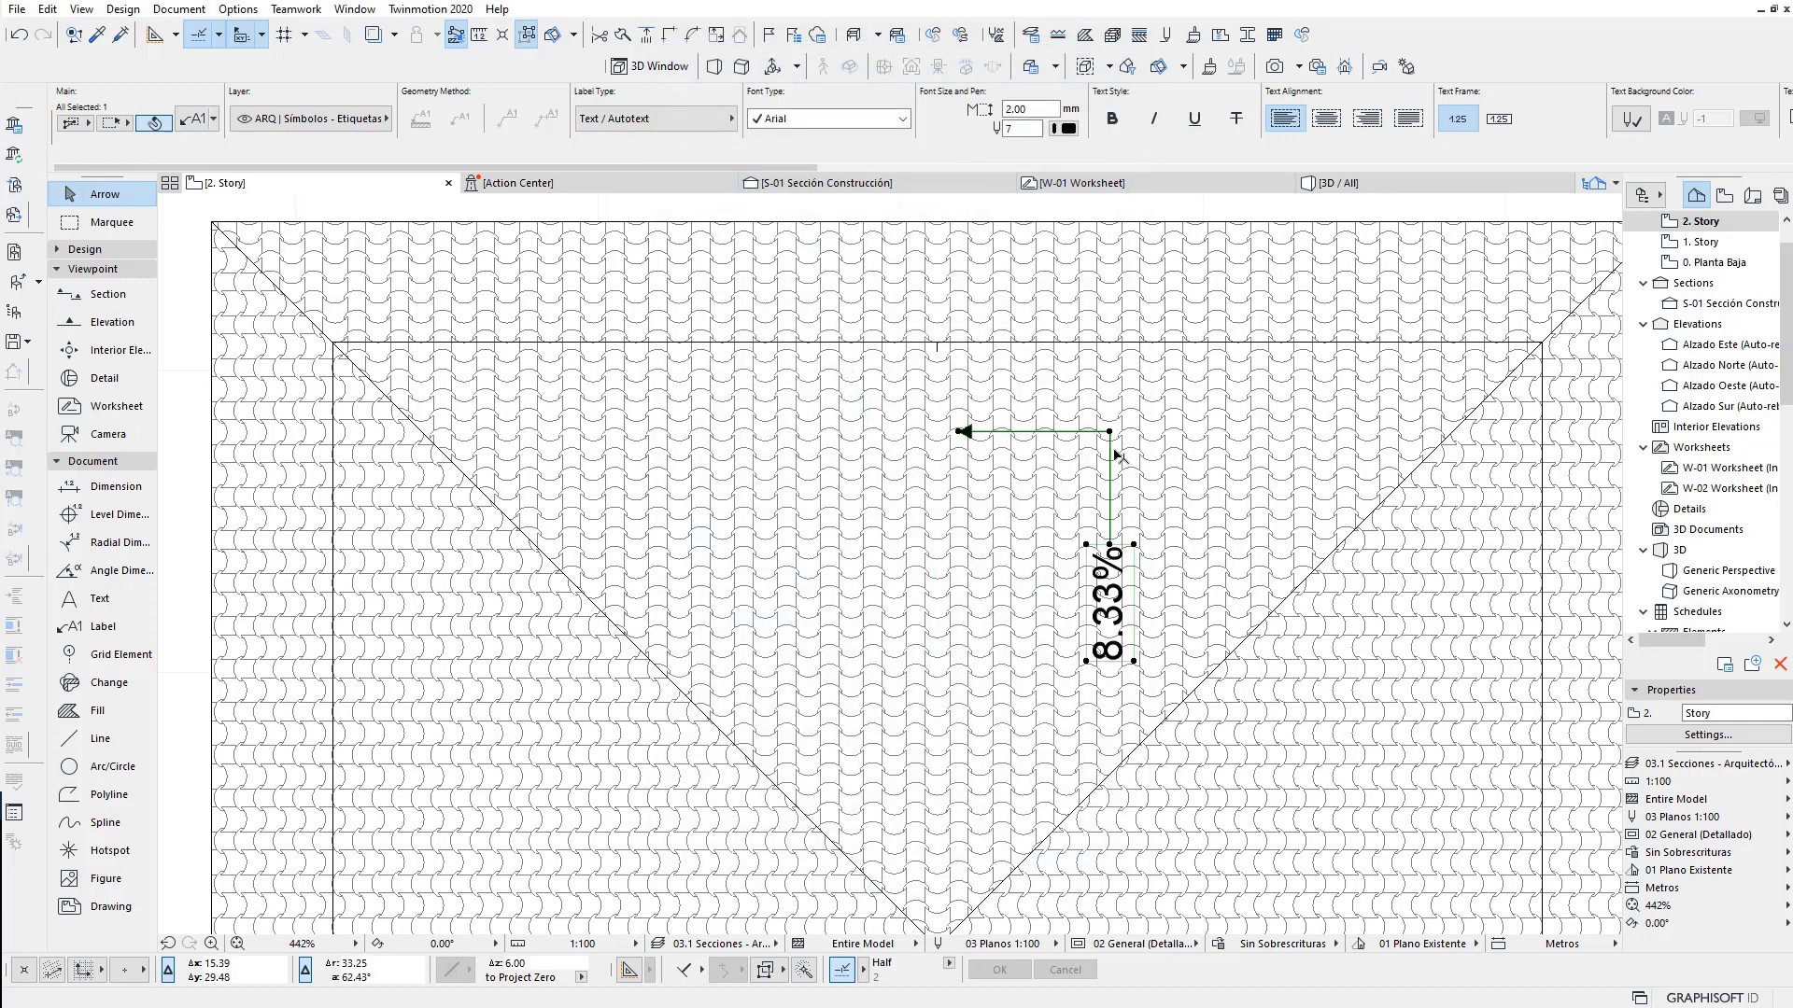
click(1127, 553)
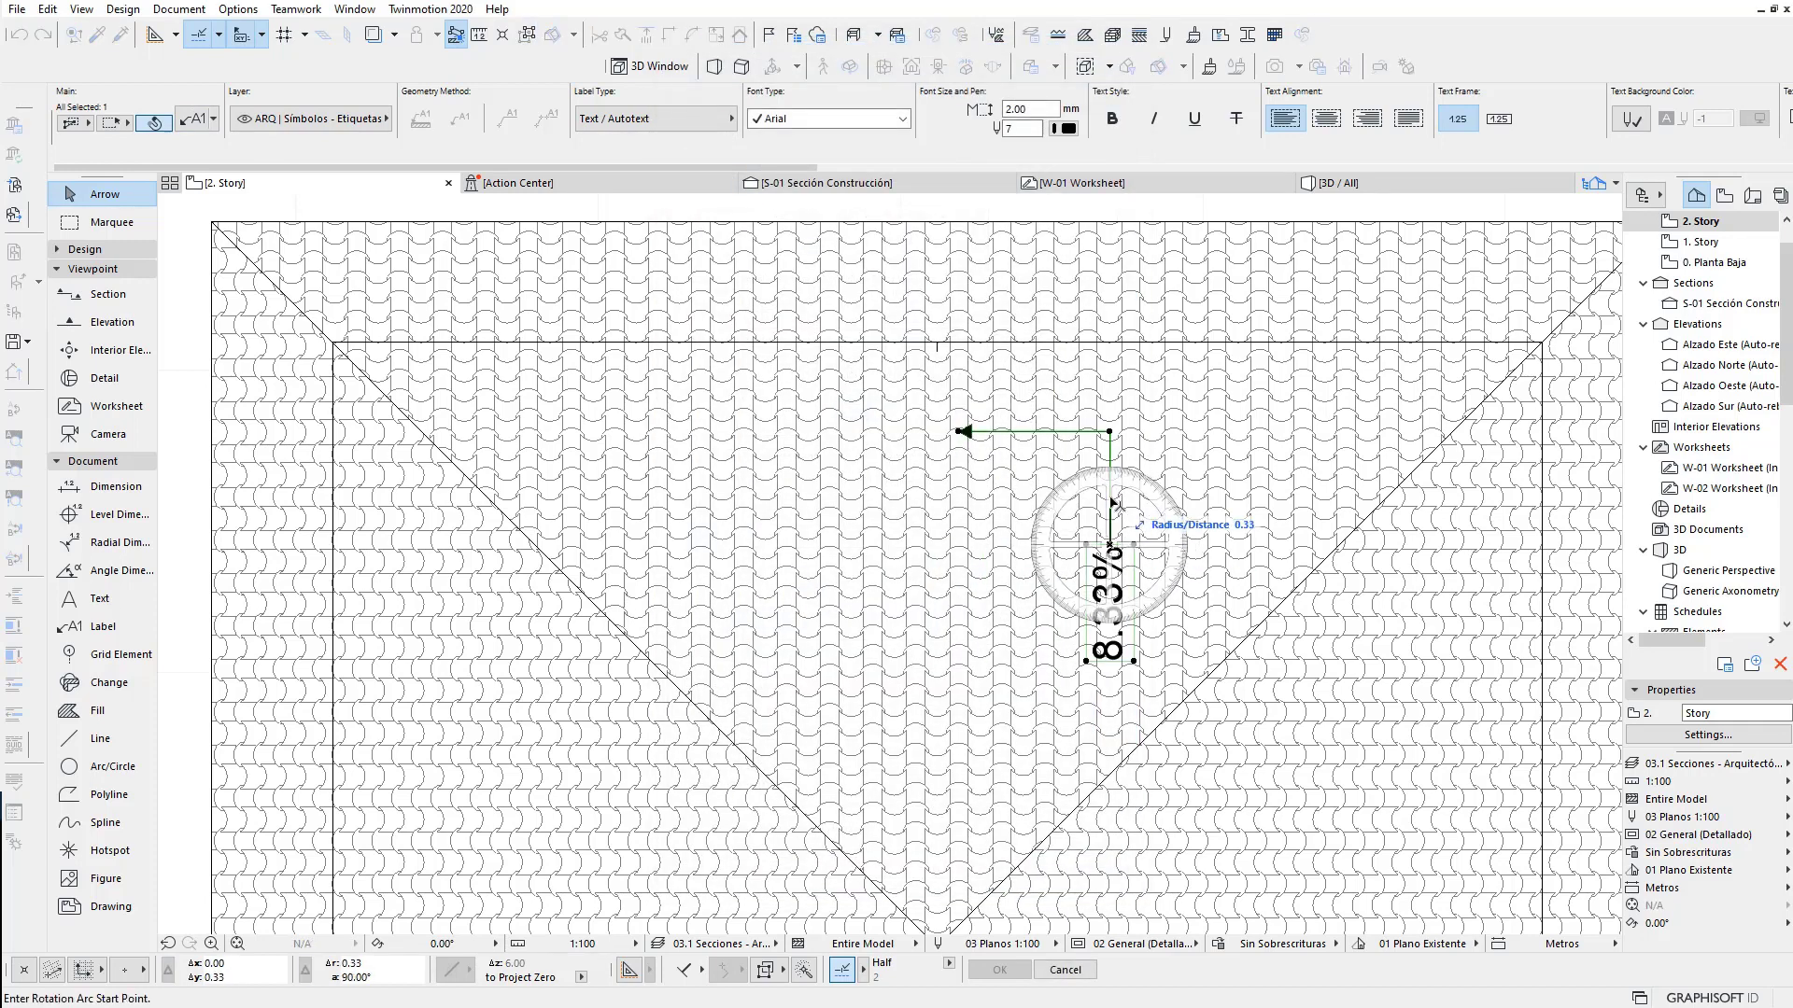
click(1111, 434)
click(1223, 546)
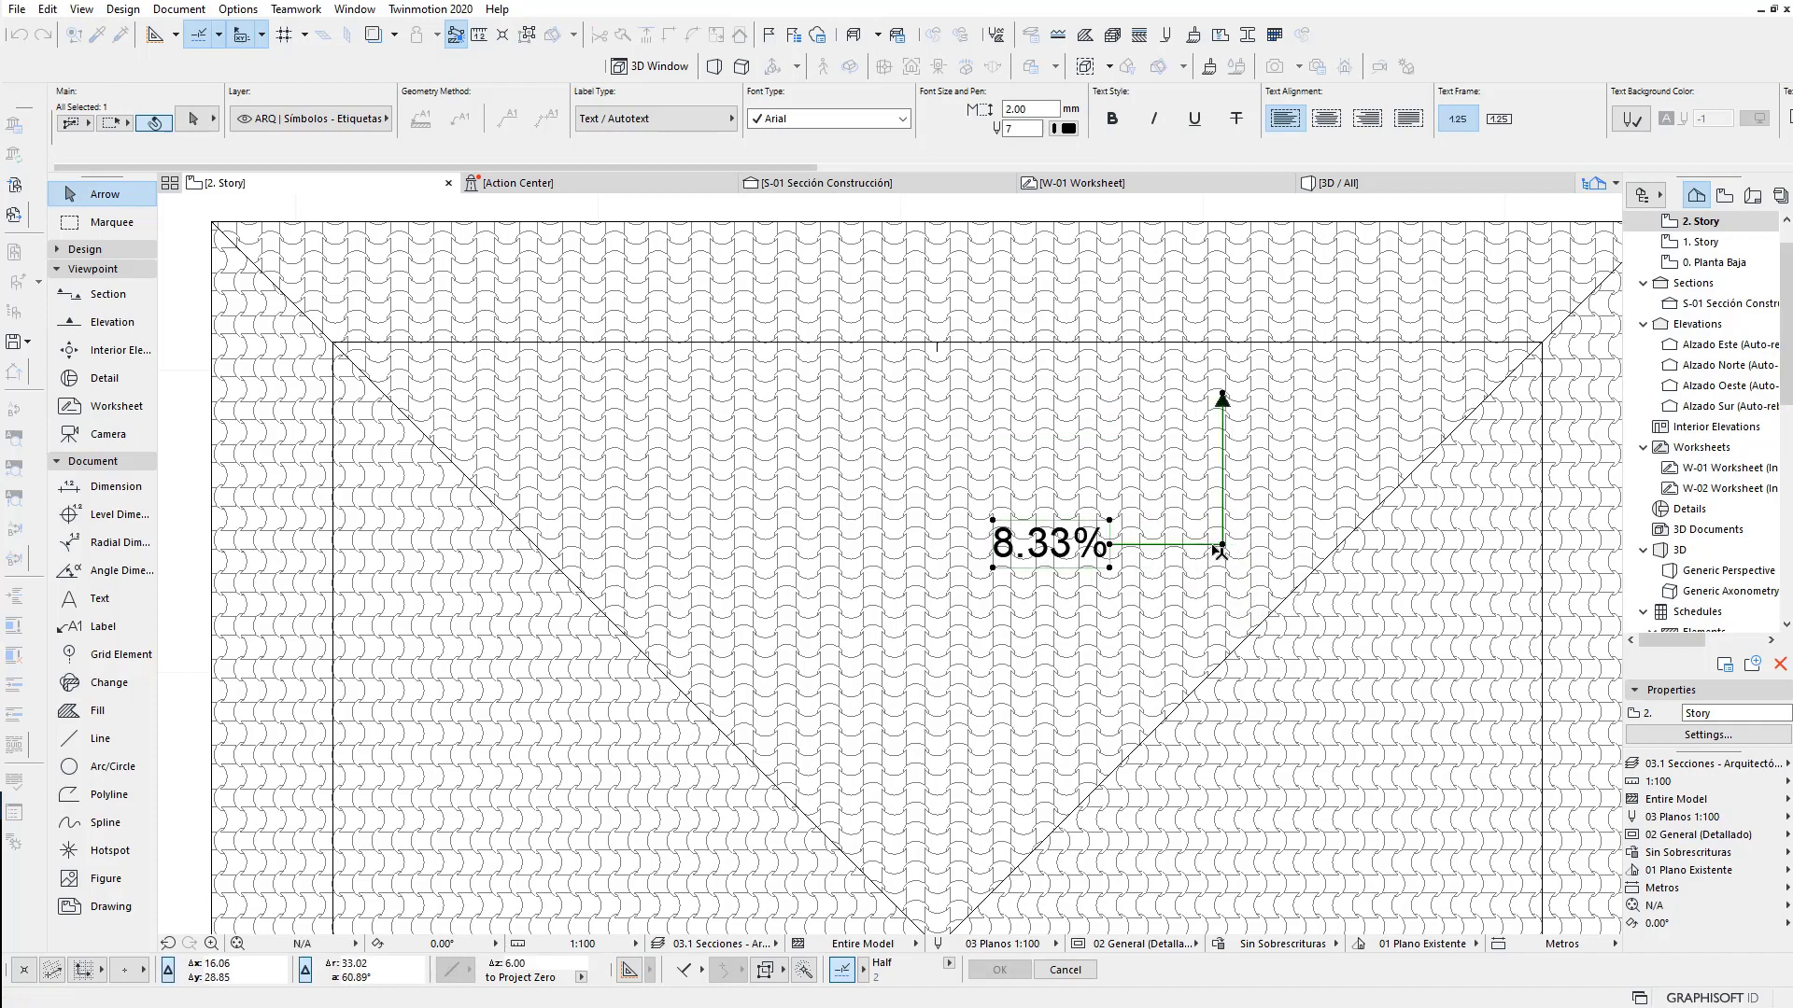
click(1028, 620)
scroll(1029, 618, down, 2)
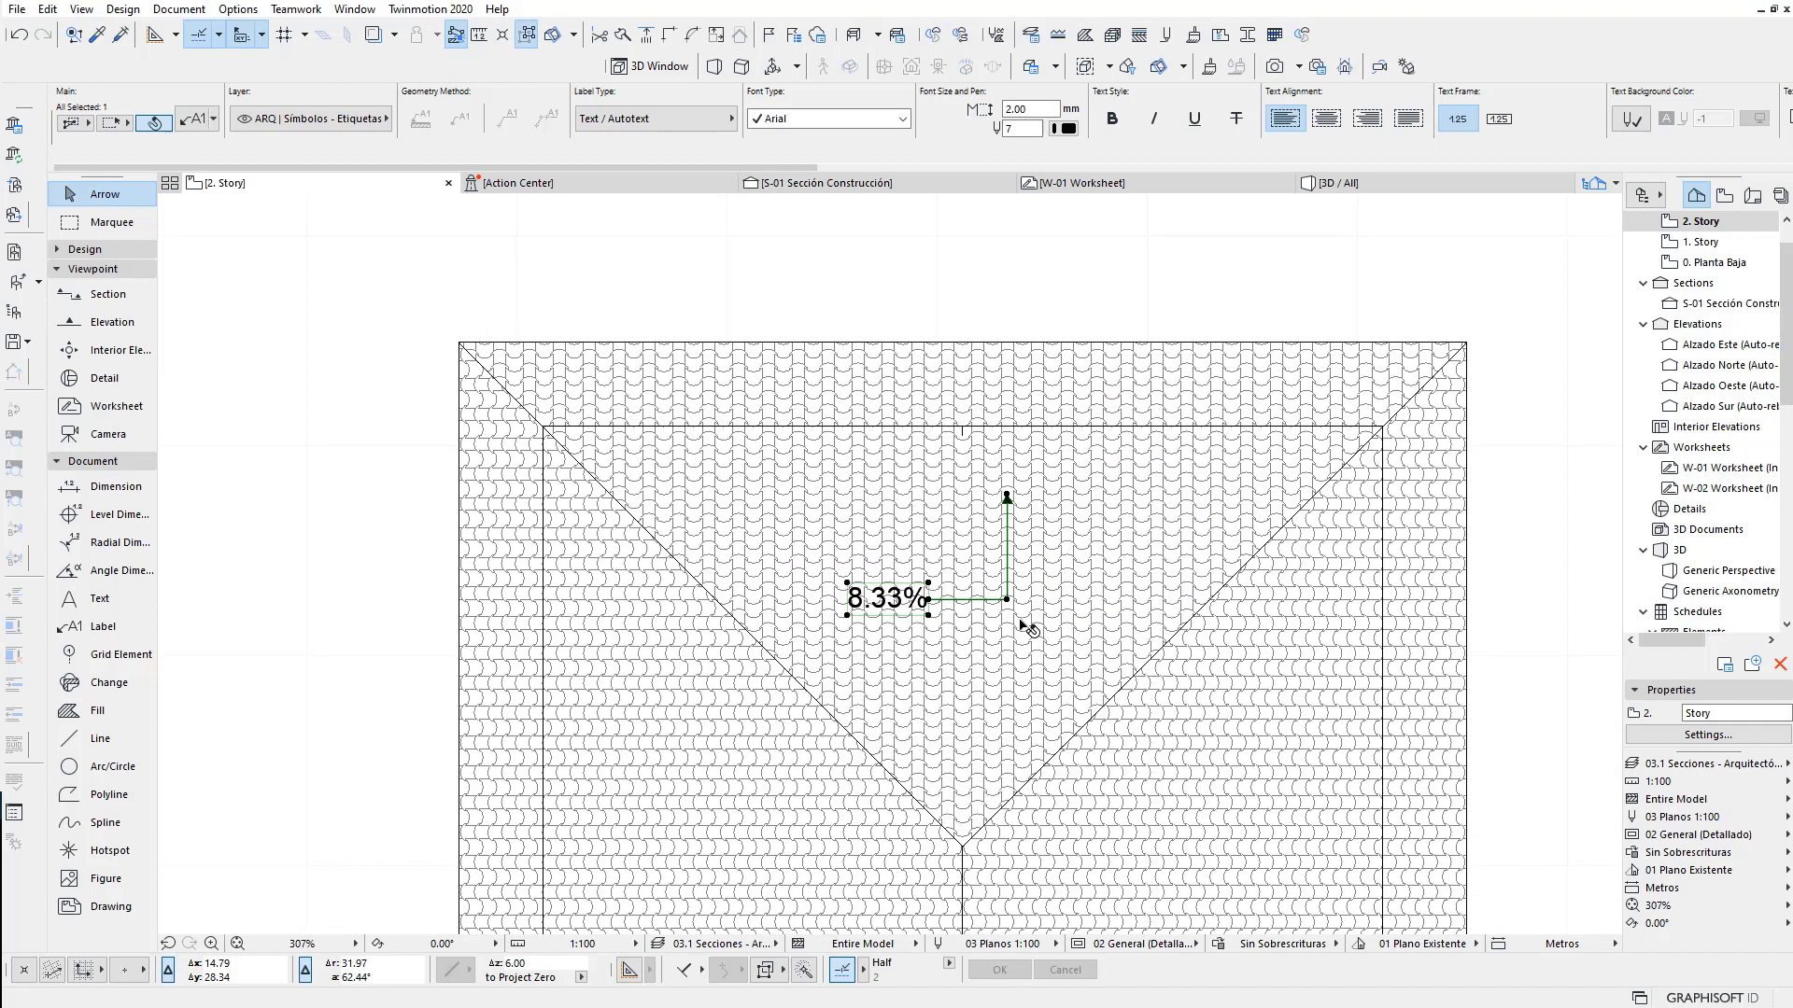
scroll(1030, 618, down, 2)
Place an 8.33% pitch label on the right lower roof plane
click(103, 627)
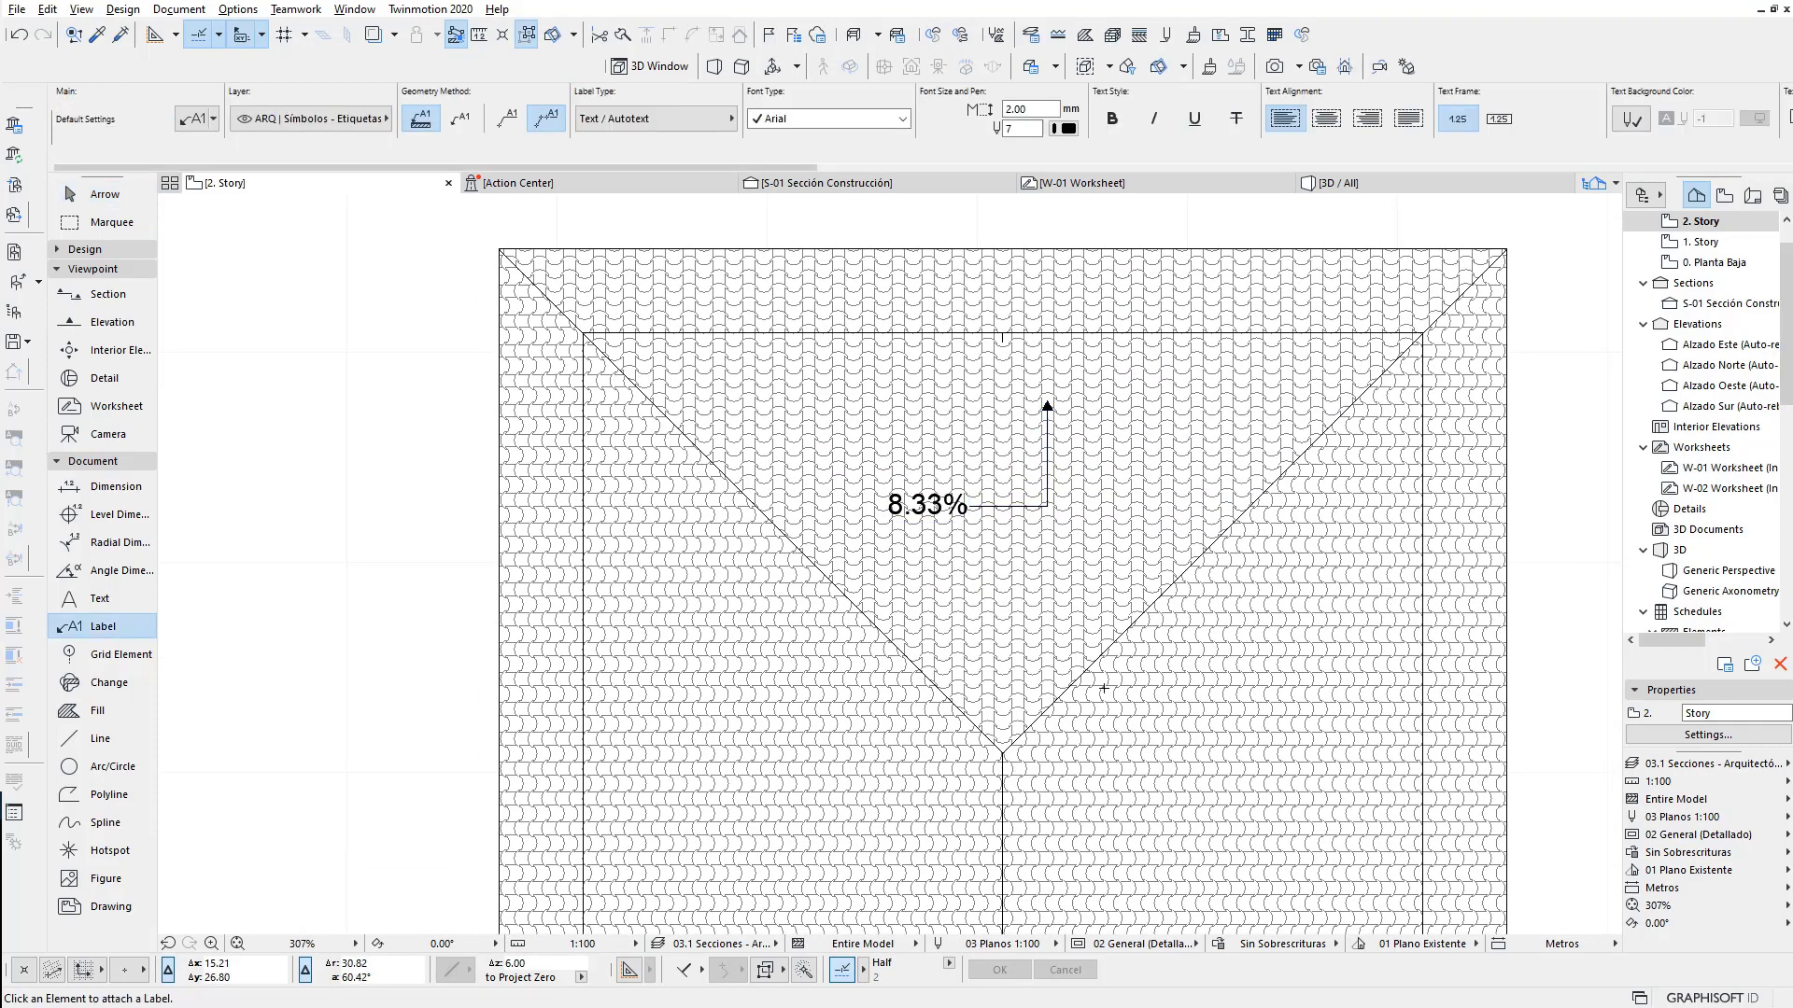
scroll(1206, 674, down, 3)
scroll(1207, 674, down, 2)
click(1208, 605)
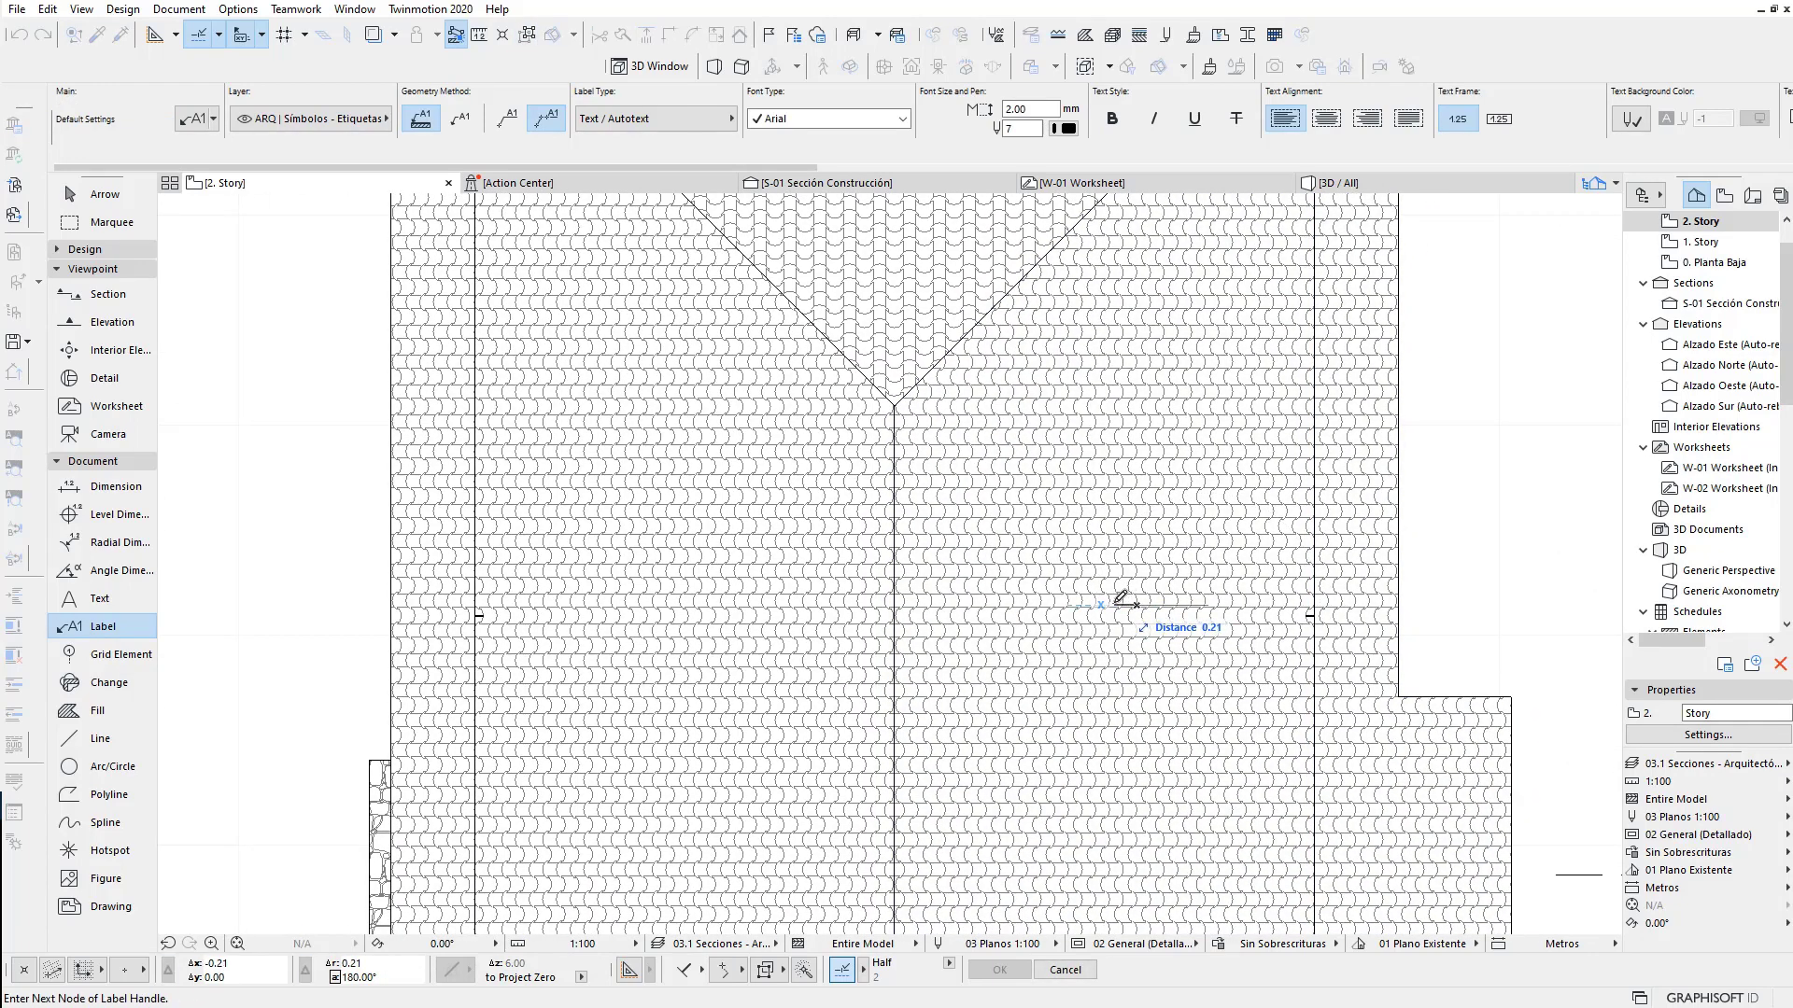
click(1121, 603)
Place a second 8.33% pitch label on the left lower roof plane
scroll(933, 597, left, 3)
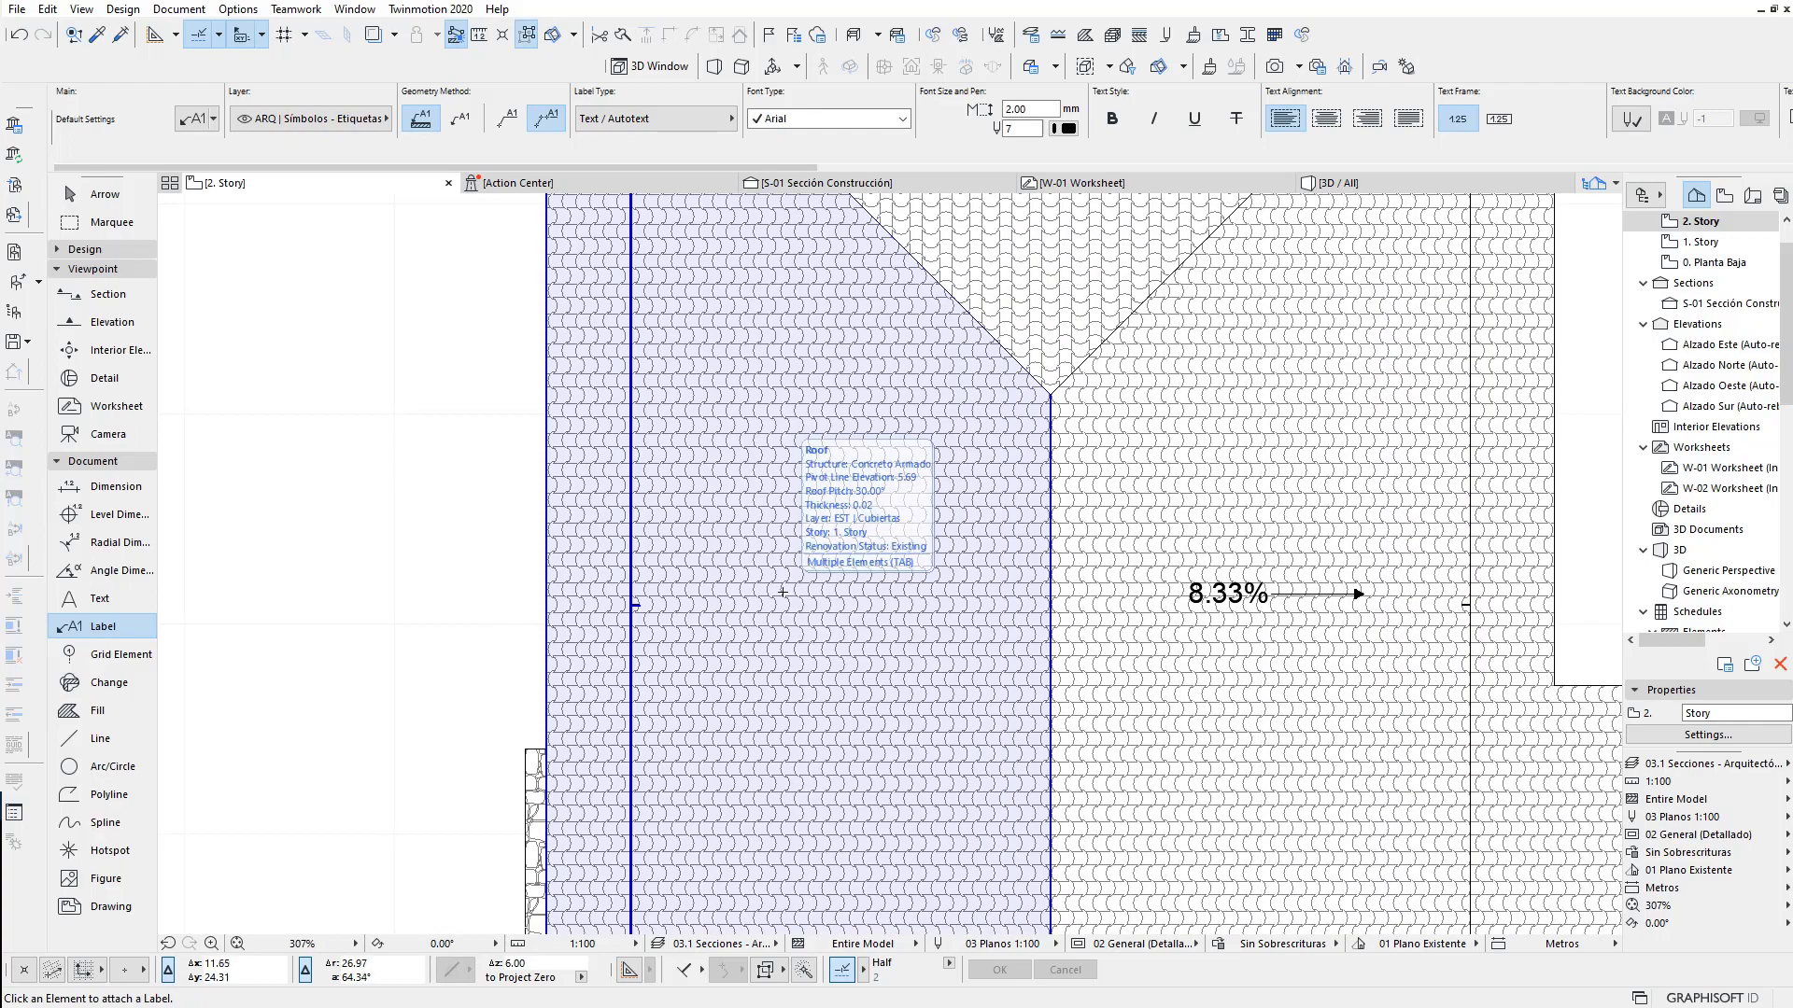
click(751, 588)
click(831, 588)
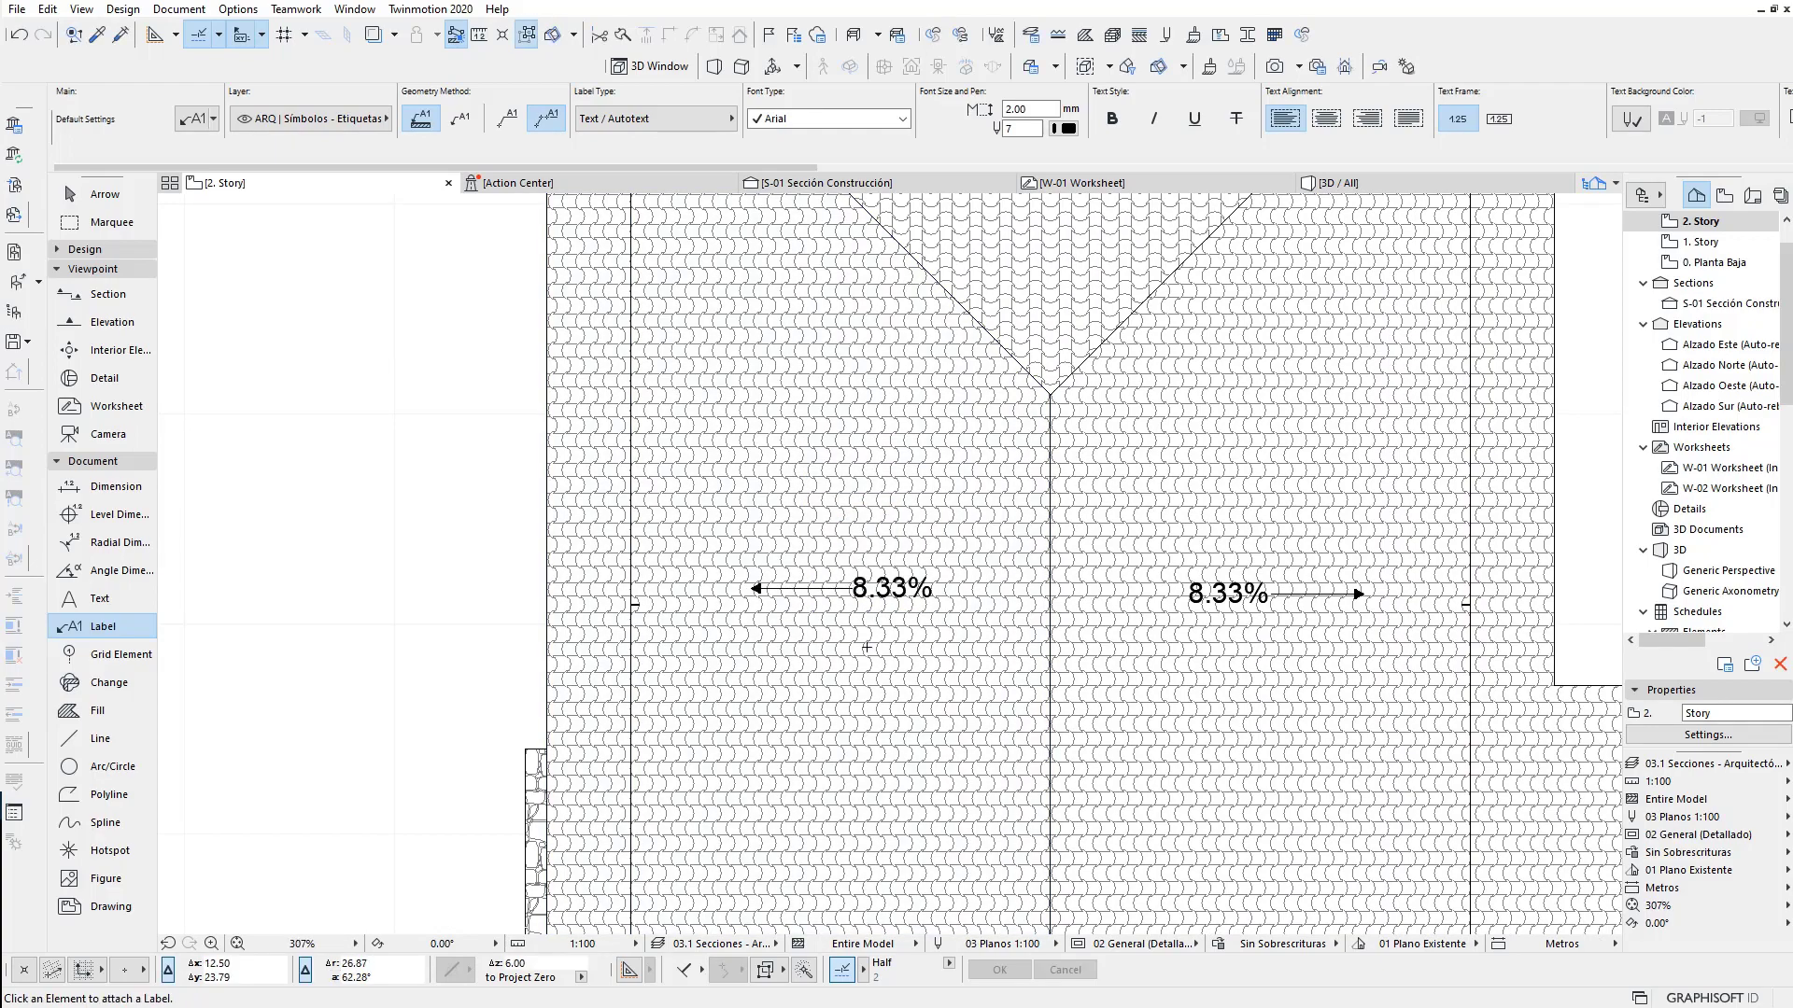
scroll(859, 588, down, 3)
scroll(887, 588, up, 2)
key(Escape)
scroll(882, 586, up, 1)
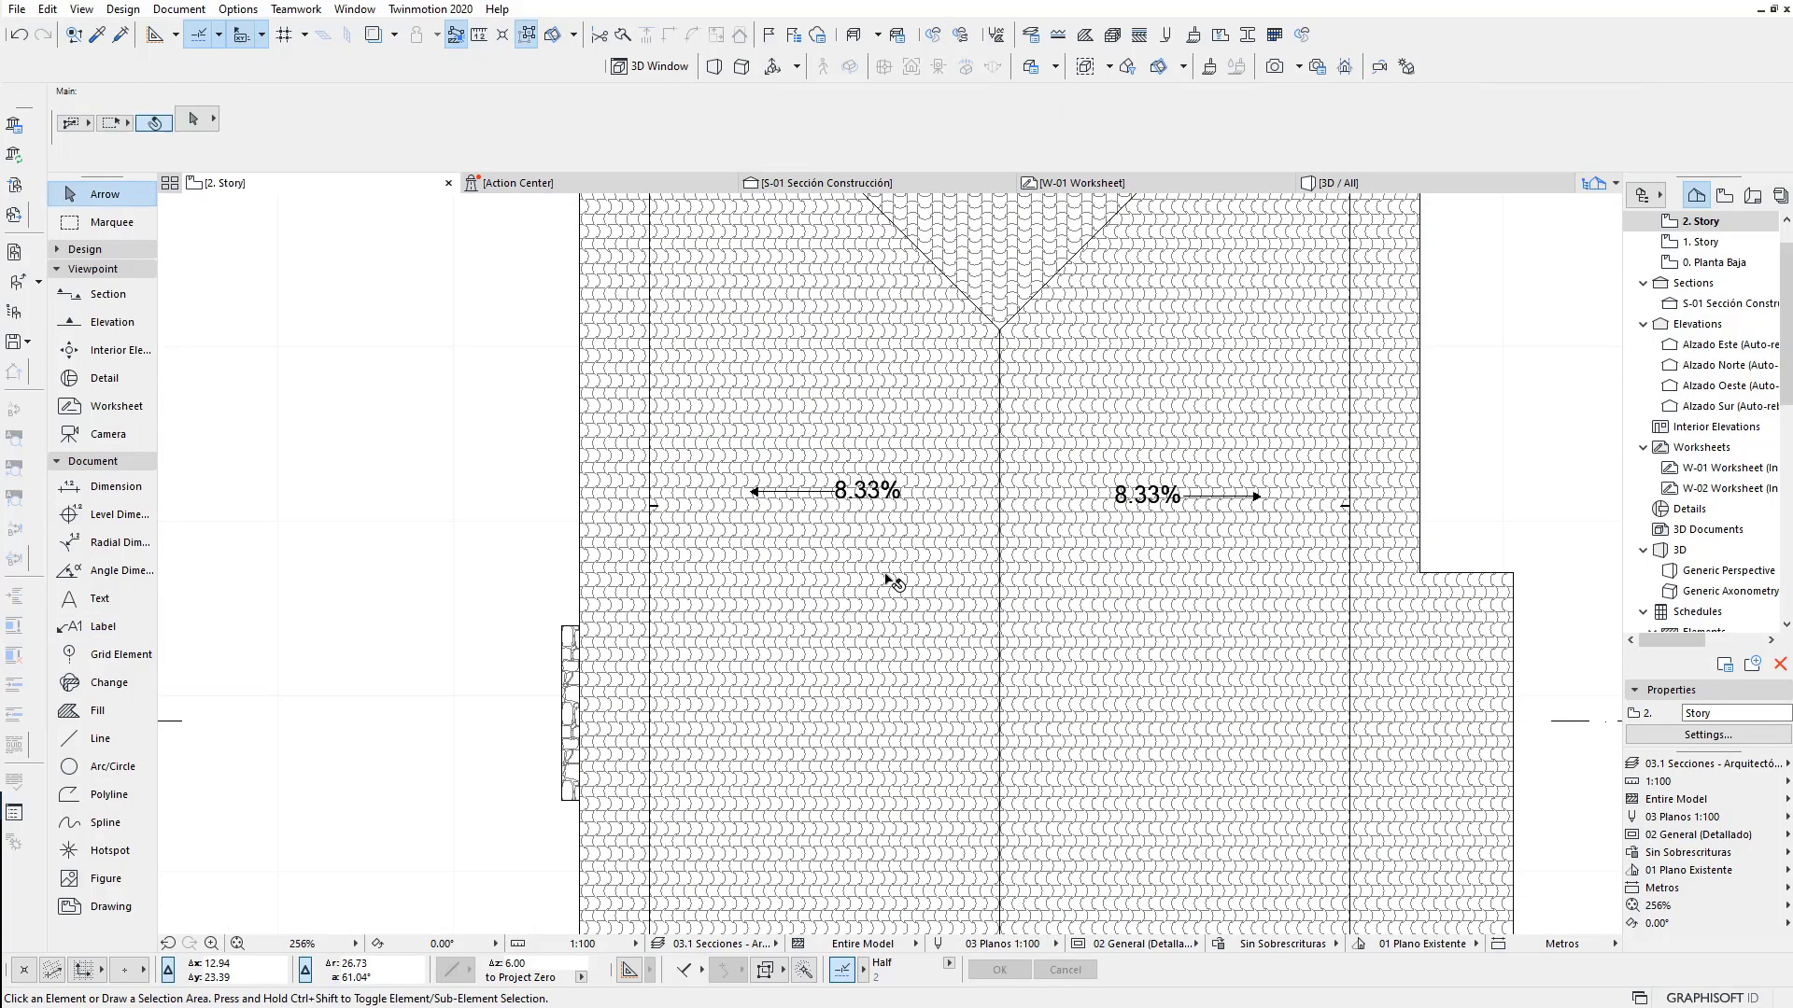